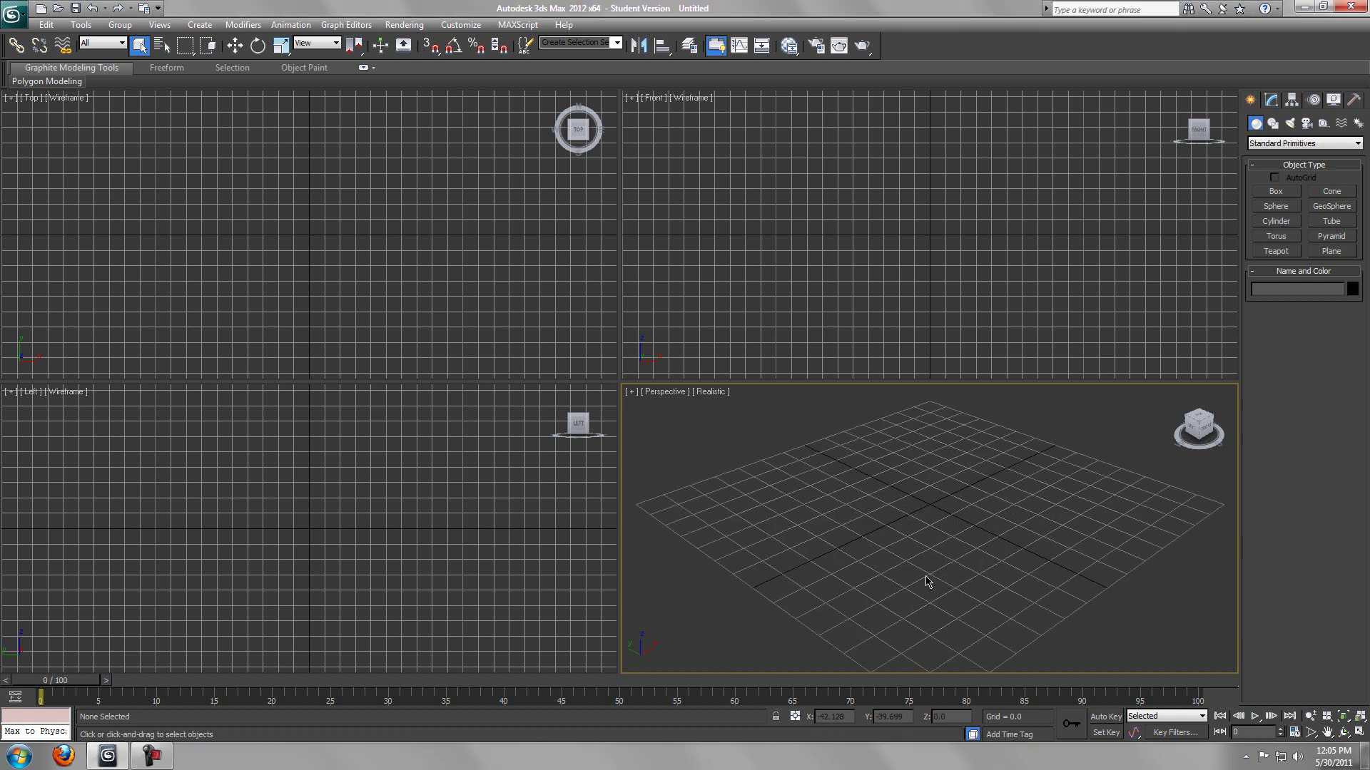
# Step: Look through the reference images in the desktop's DAO-12 folder at an enlarged icon size and close the folder
pyautogui.press('super+d')
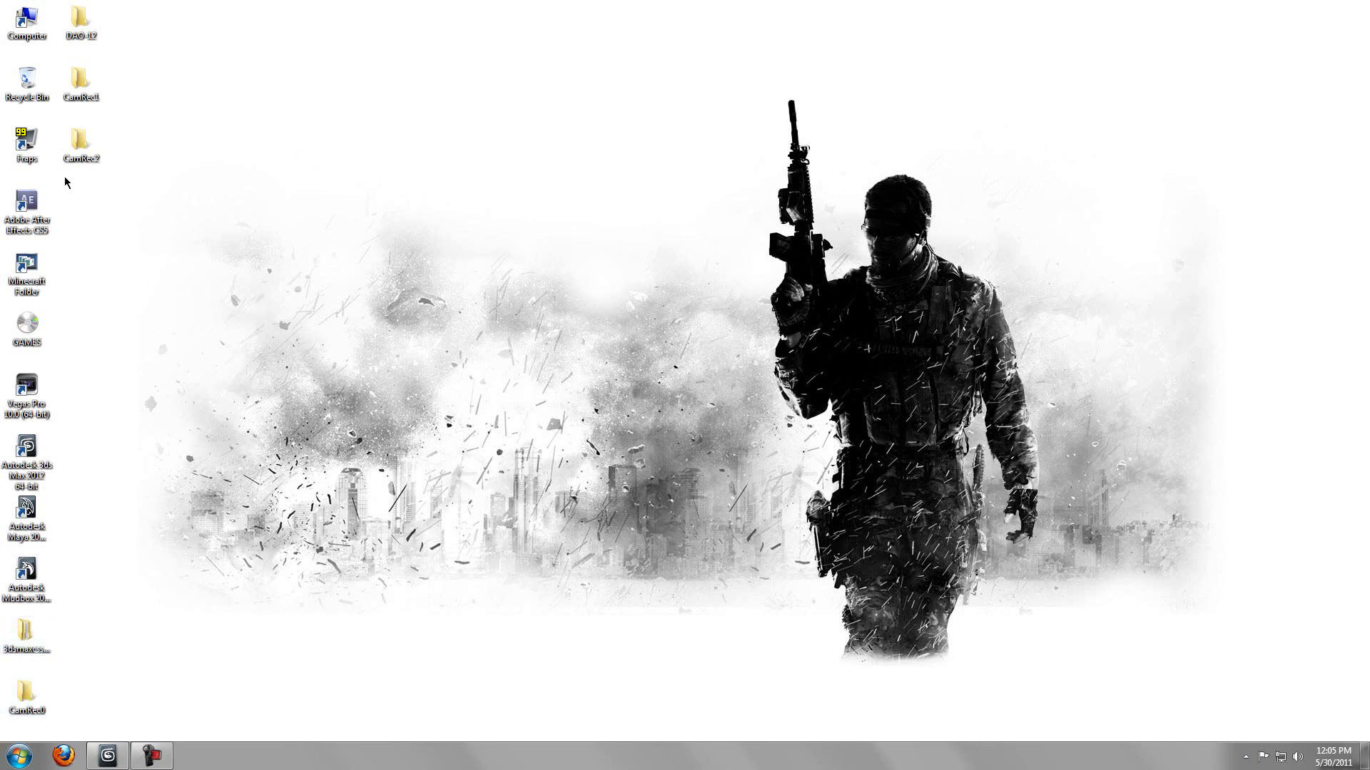
pyautogui.doubleClick(87, 35)
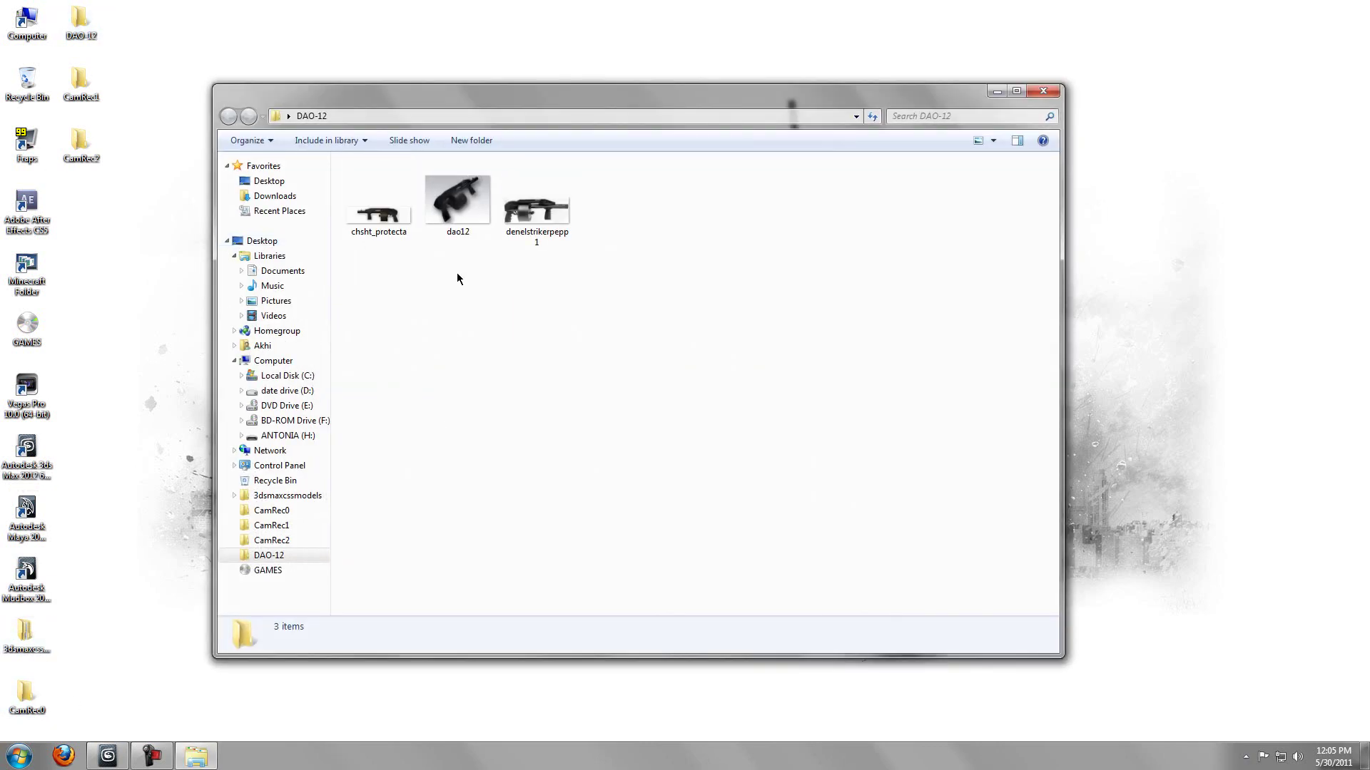
pyautogui.rightClick(455, 272)
pyautogui.click(514, 326)
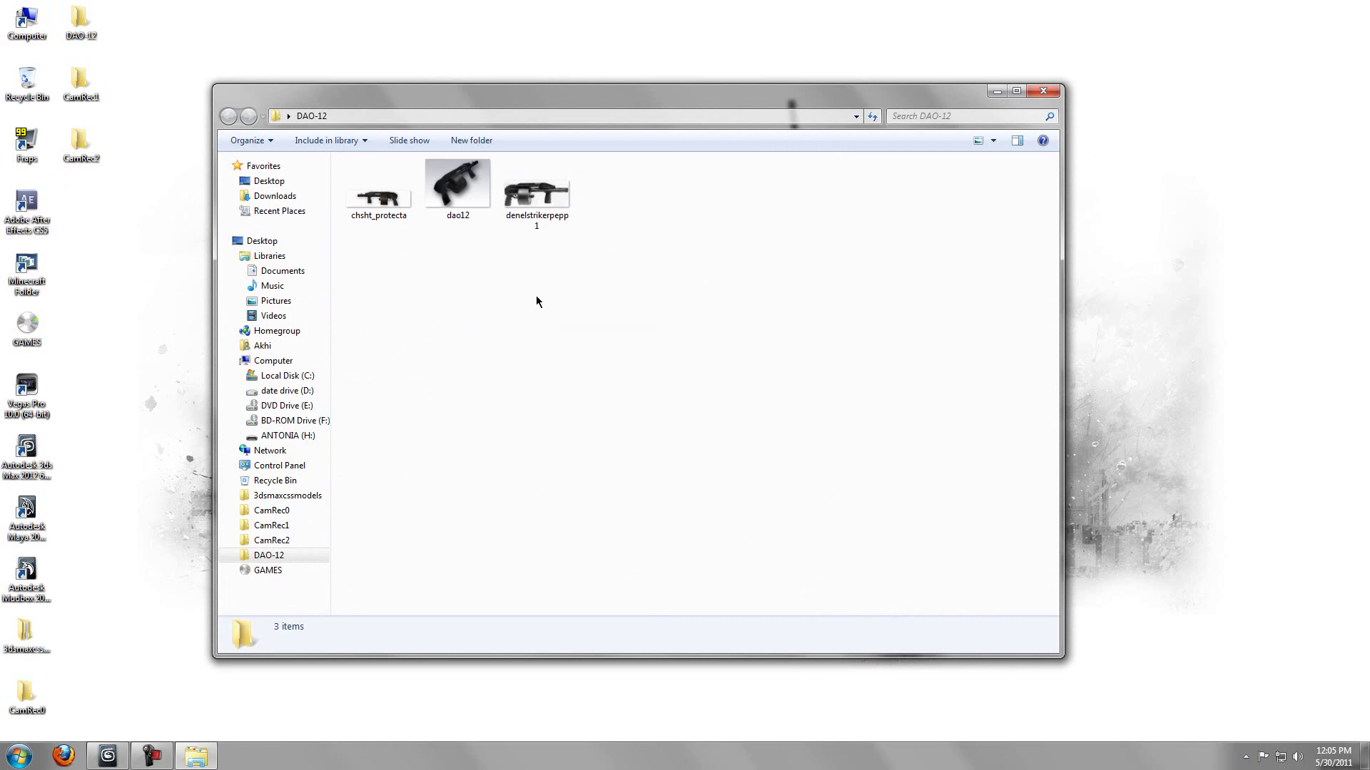
pyautogui.rightClick(537, 296)
pyautogui.moveTo(587, 305)
pyautogui.click(752, 307)
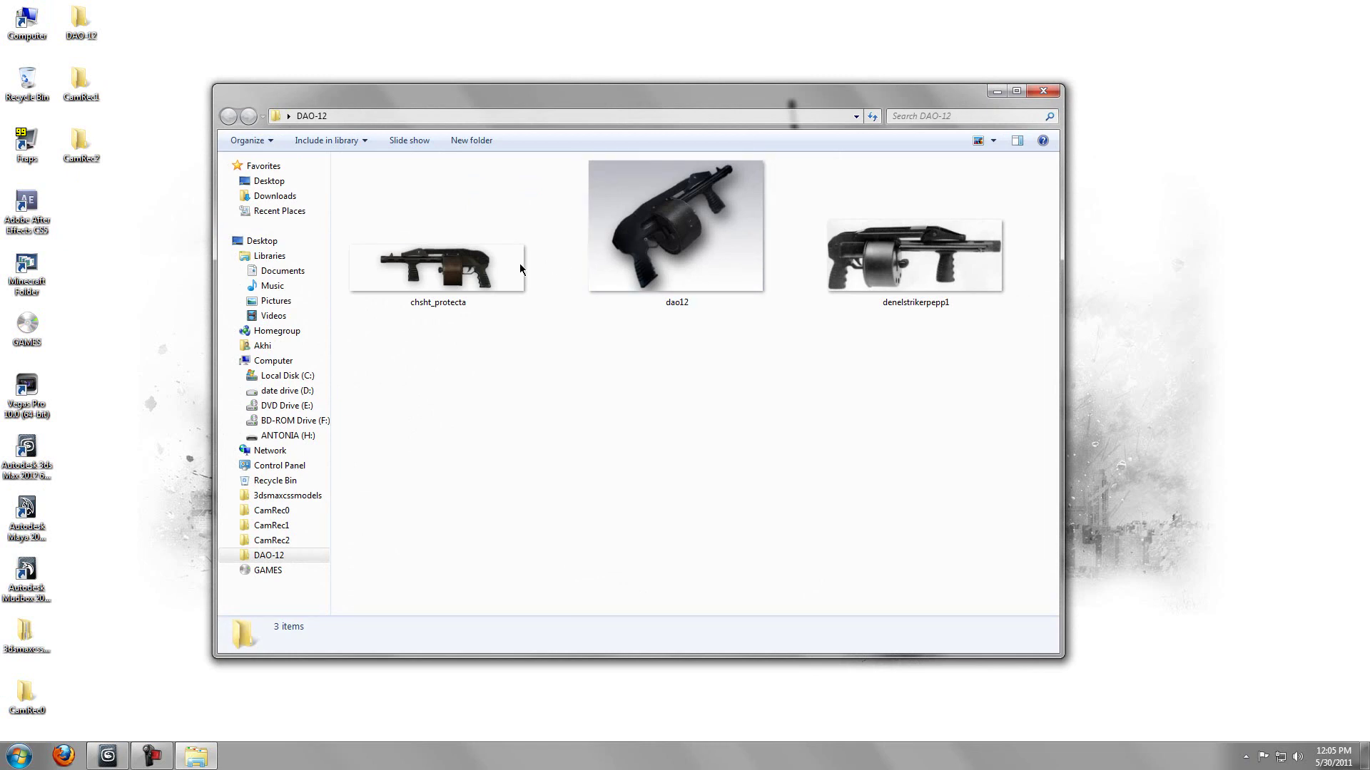
pyautogui.click(1040, 91)
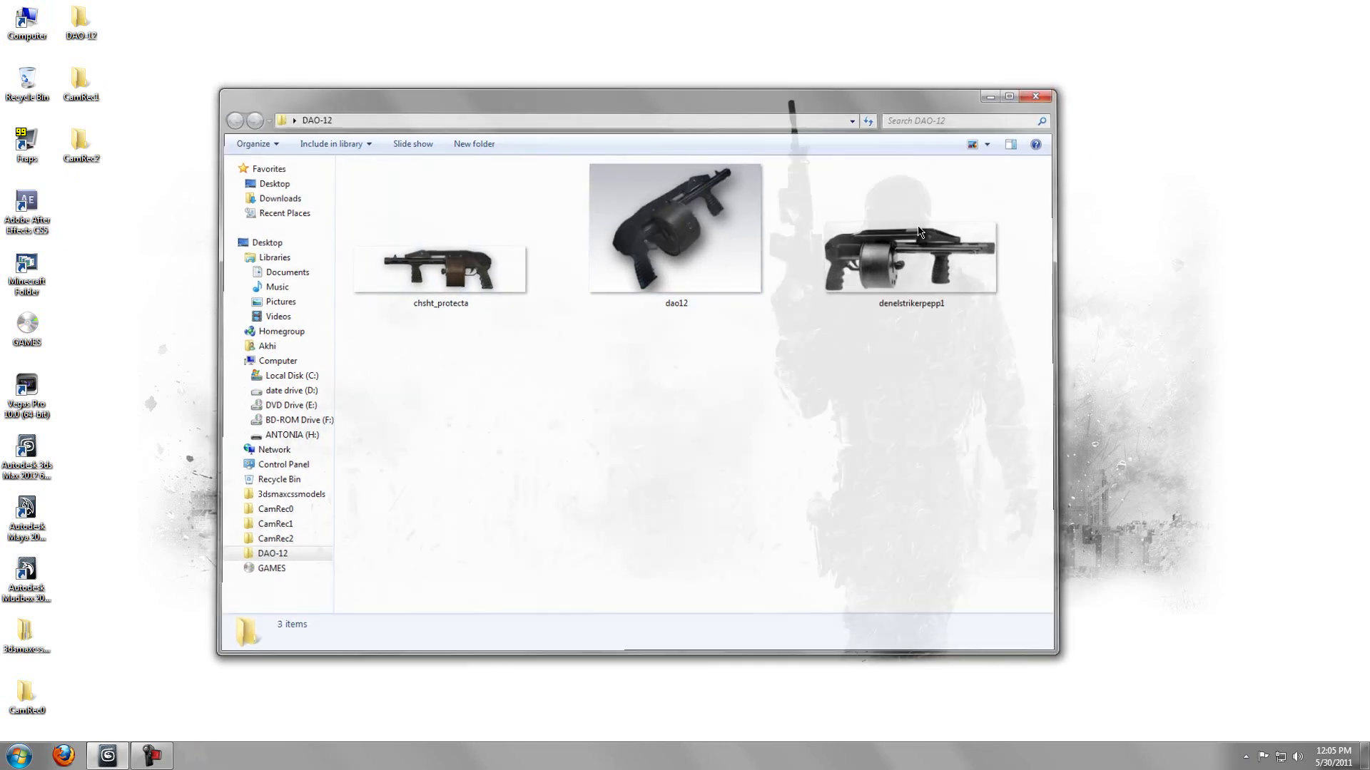
# Step: Switch to 3ds Max and set the Perspective viewport's display to Shaded with Edged Faces
pyautogui.click(112, 754)
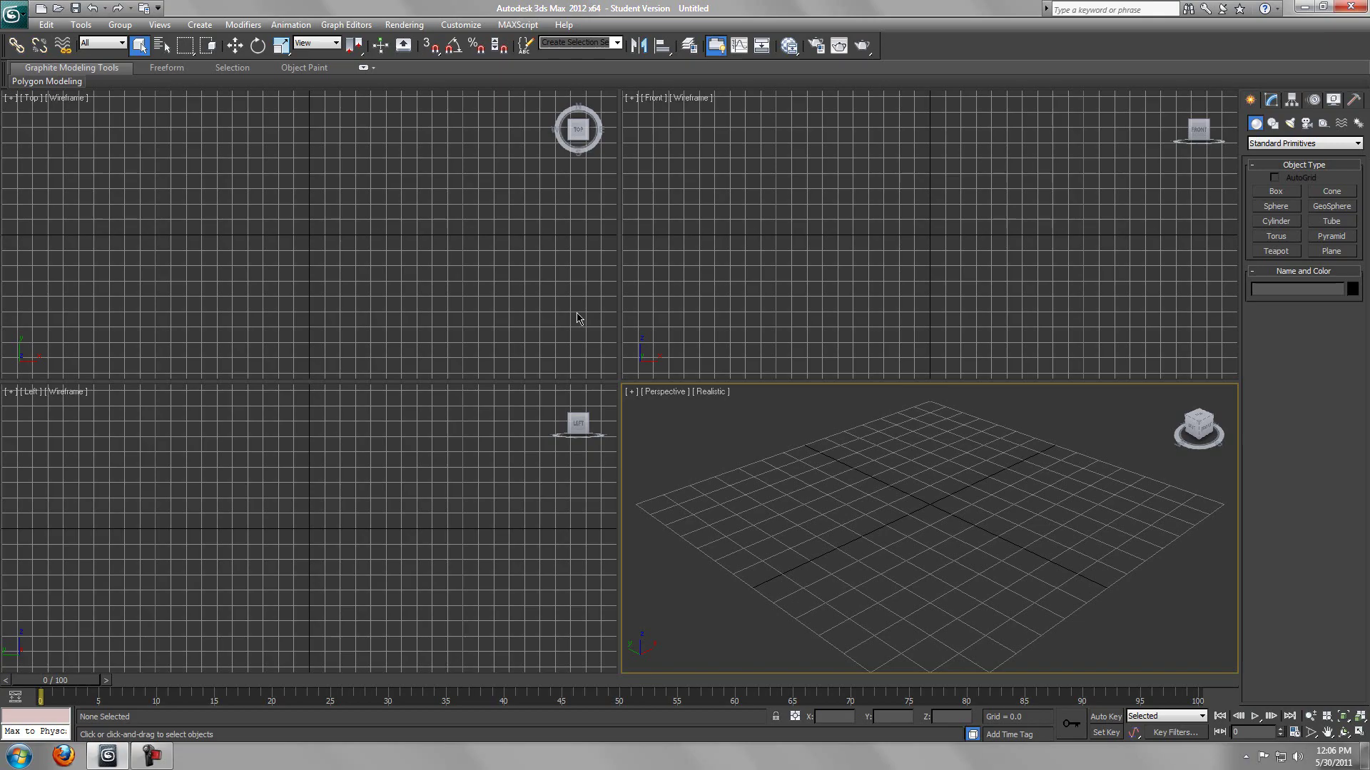
pyautogui.rightClick(751, 425)
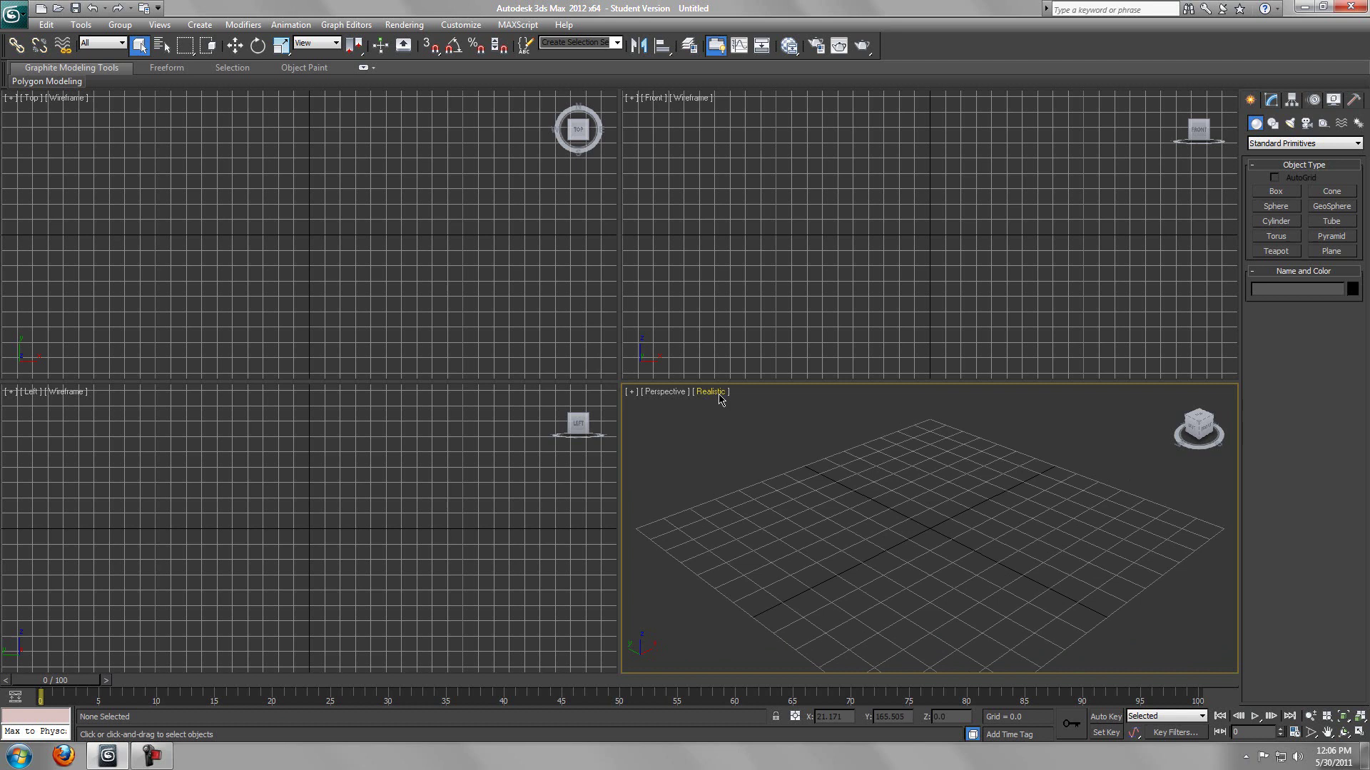
pyautogui.click(720, 398)
pyautogui.click(757, 427)
pyautogui.click(452, 263)
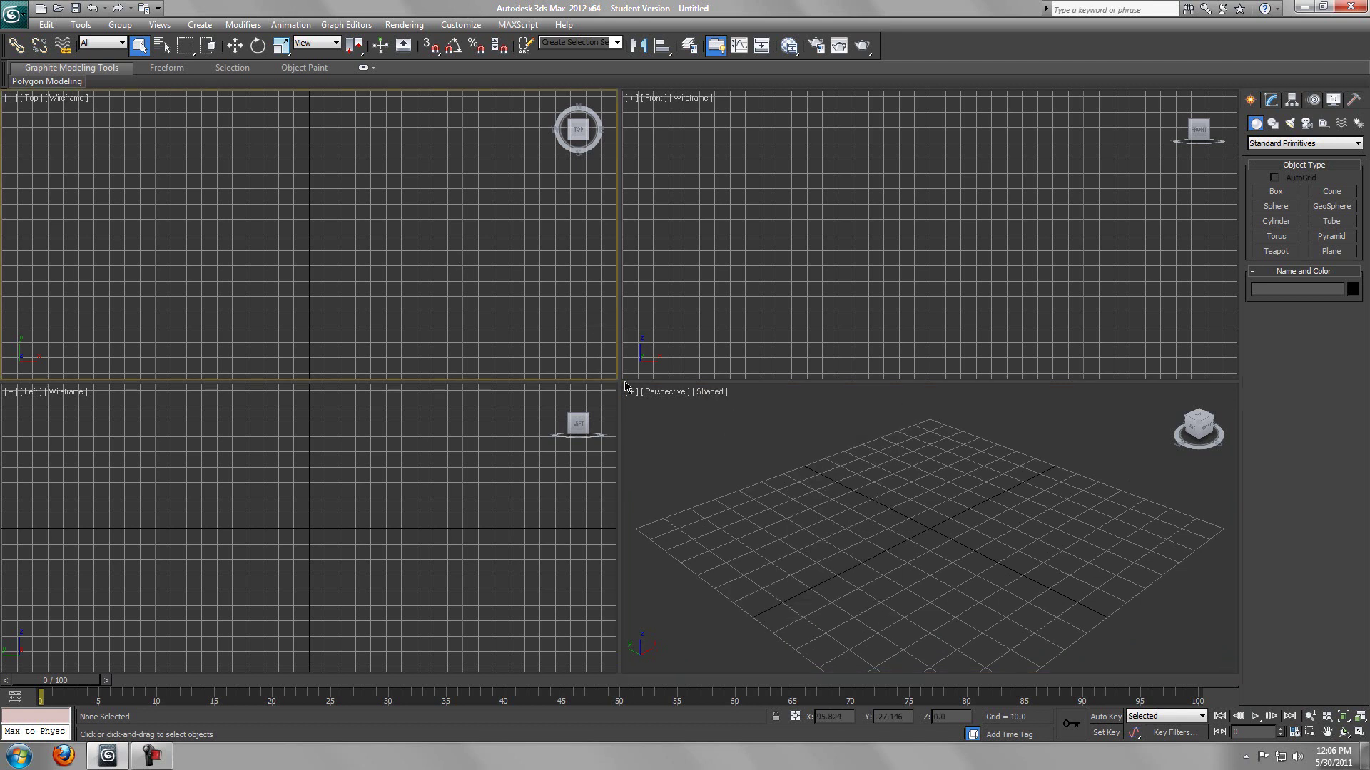
pyautogui.click(722, 419)
pyautogui.press('F4')
# Step: Open the Front viewport's background settings and browse for an image file in the desktop's DAO-12 folder
pyautogui.click(343, 228)
pyautogui.click(652, 230)
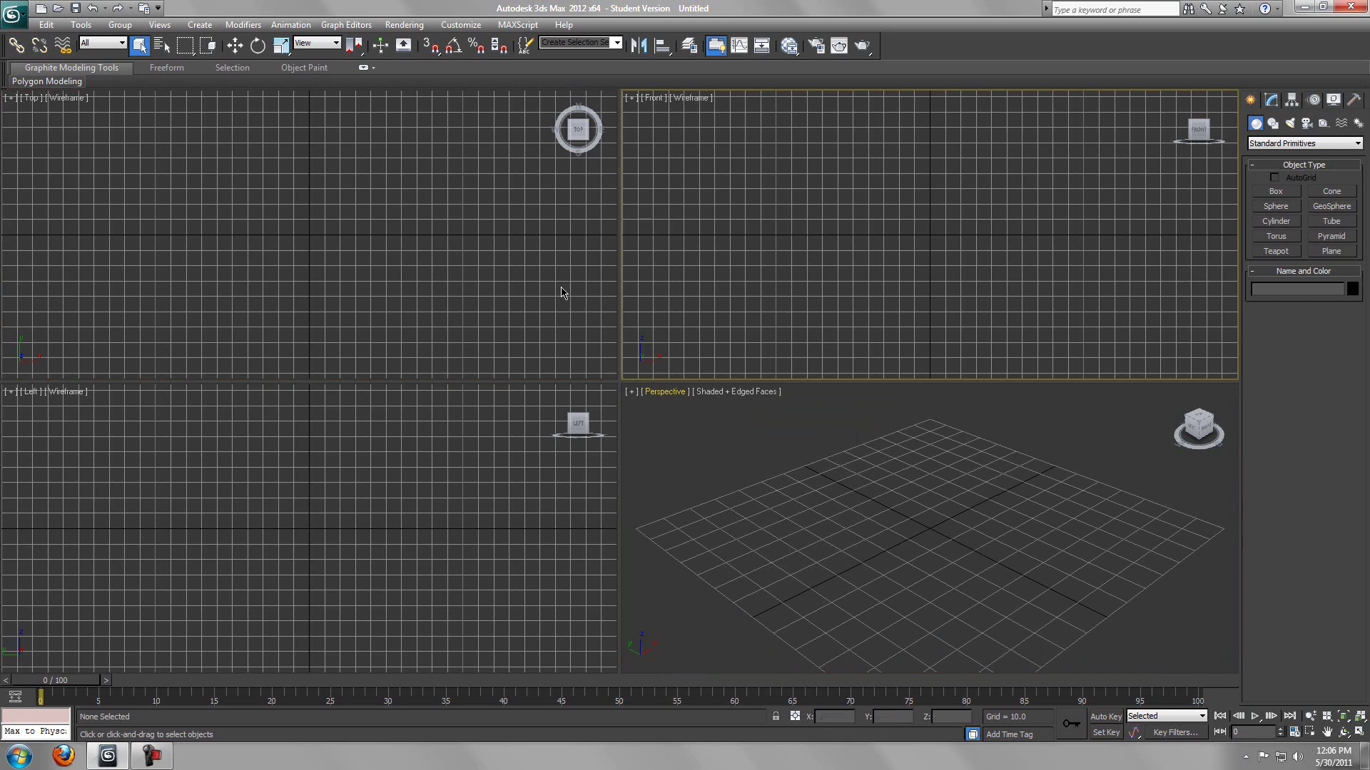
pyautogui.click(355, 421)
pyautogui.click(603, 322)
pyautogui.click(664, 316)
pyautogui.hotkey('alt', 'b')
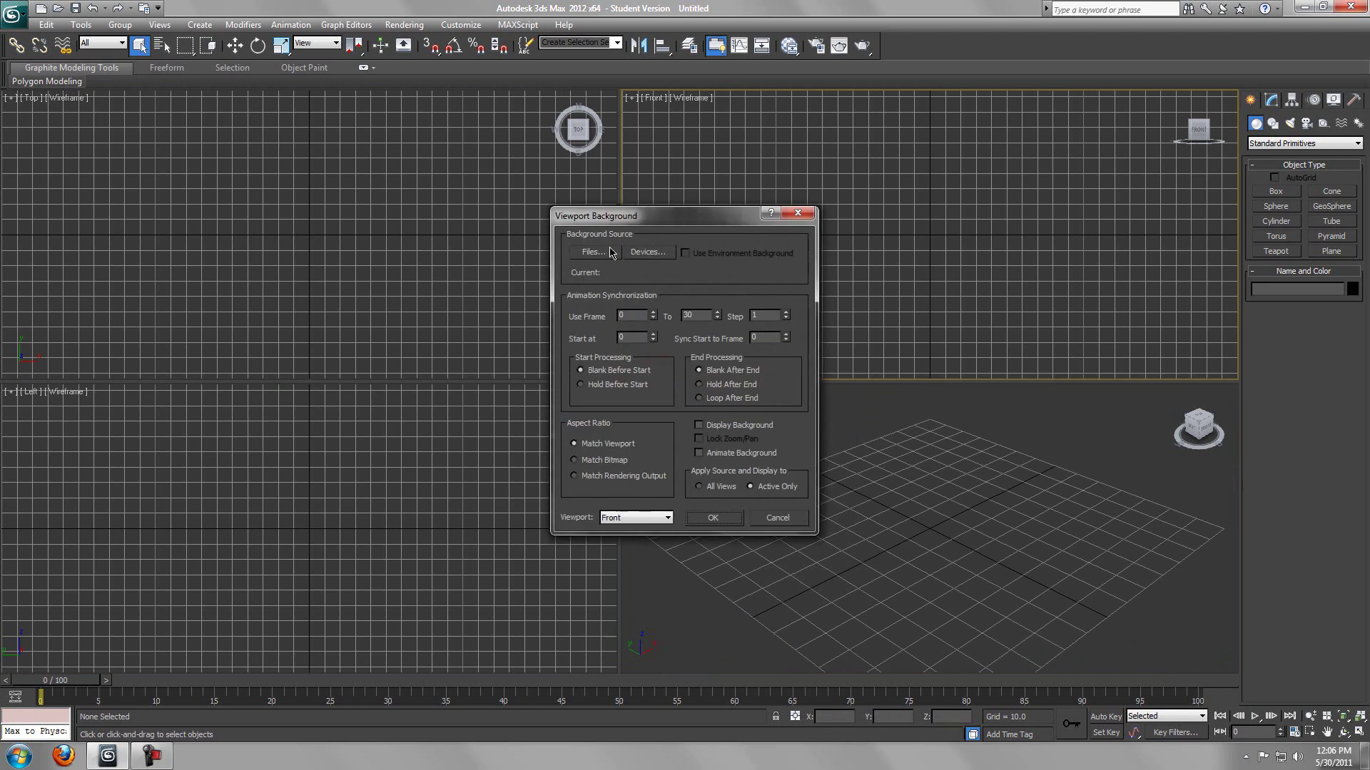
pyautogui.click(593, 252)
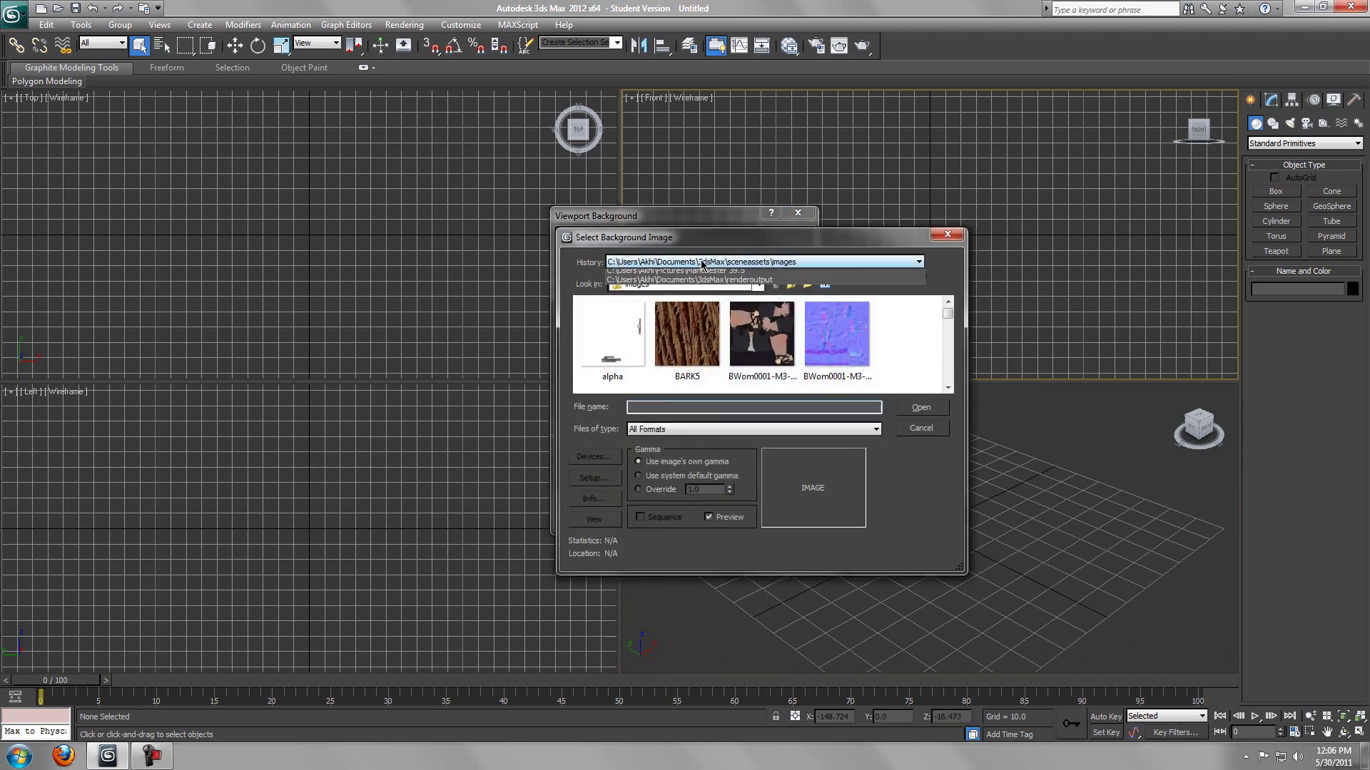
pyautogui.click(713, 261)
pyautogui.click(696, 321)
pyautogui.scroll(-1, 729, 340)
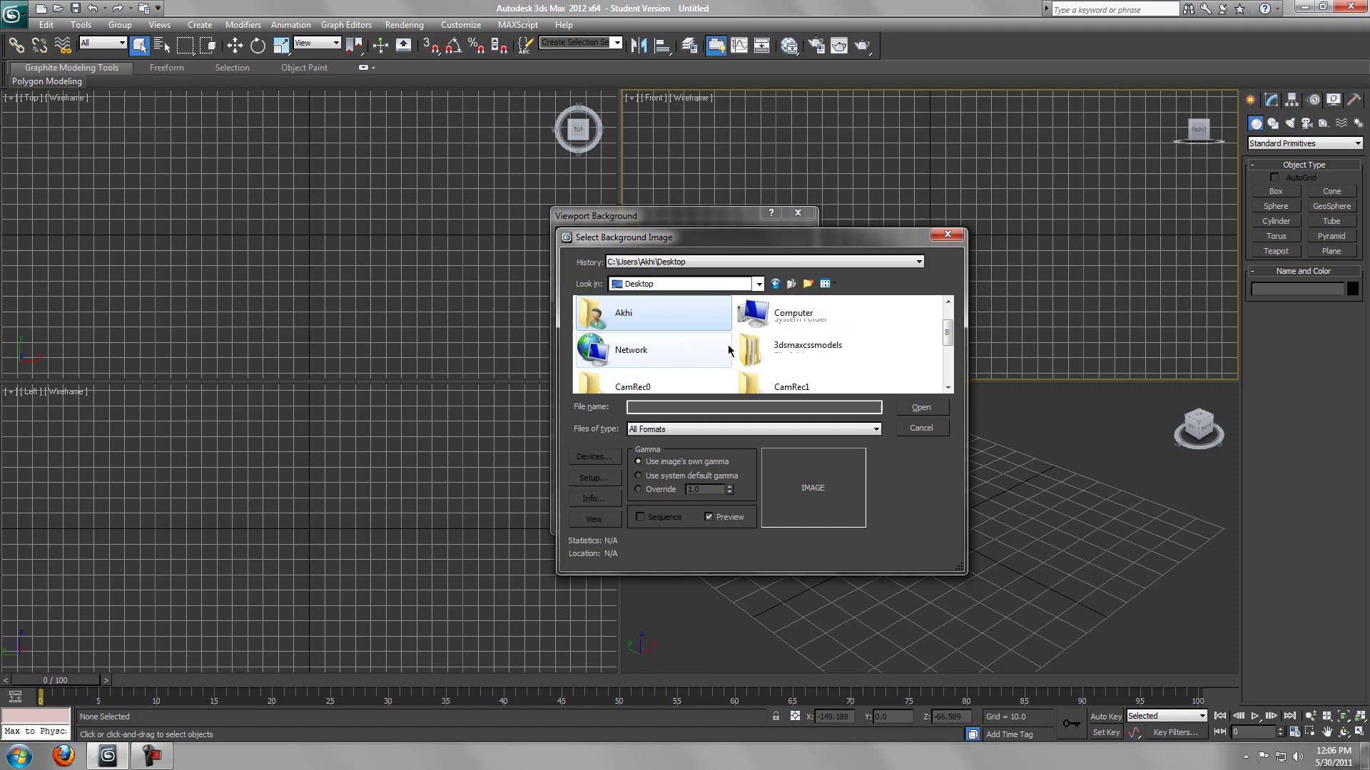
pyautogui.scroll(-2, 726, 342)
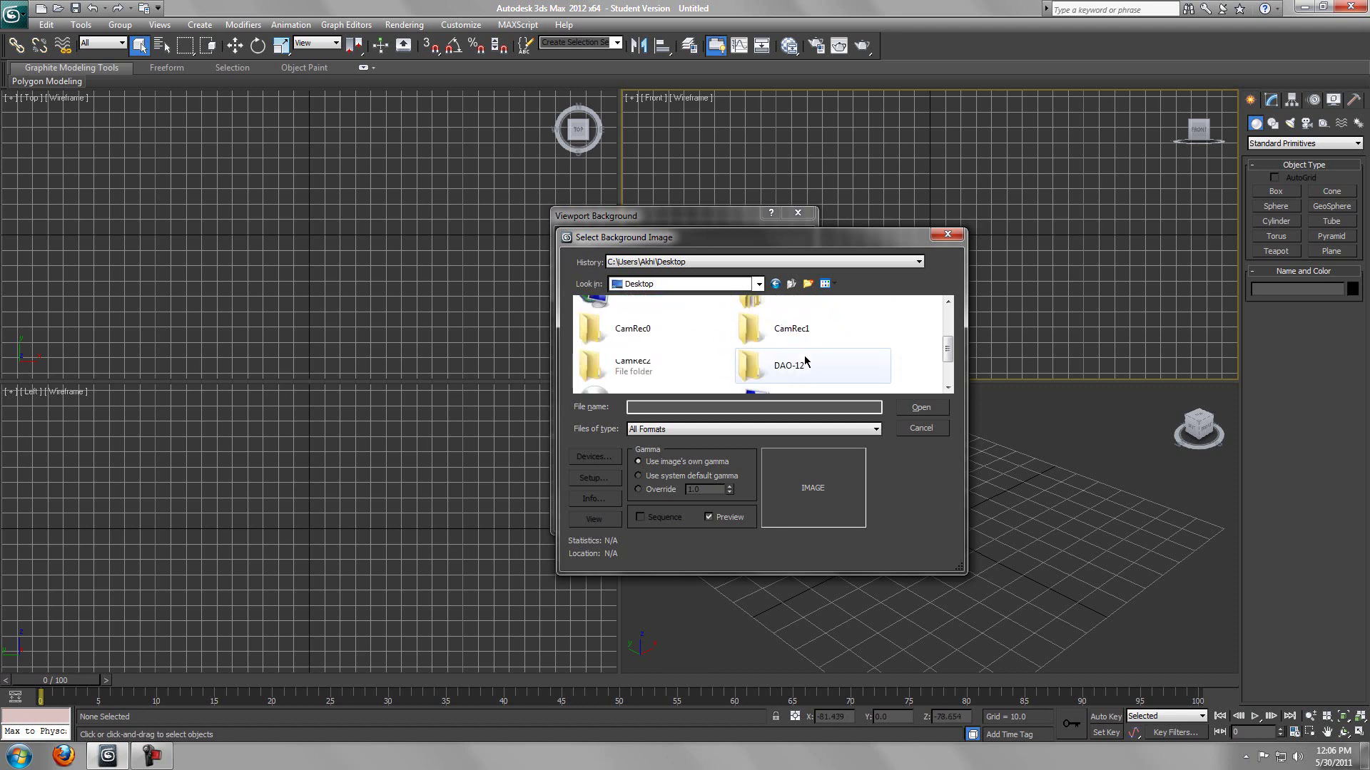
pyautogui.doubleClick(806, 372)
# Step: Load chsht_protecta as the Front viewport background, using Match Bitmap aspect ratio and Lock Zoom/Pan
pyautogui.click(692, 350)
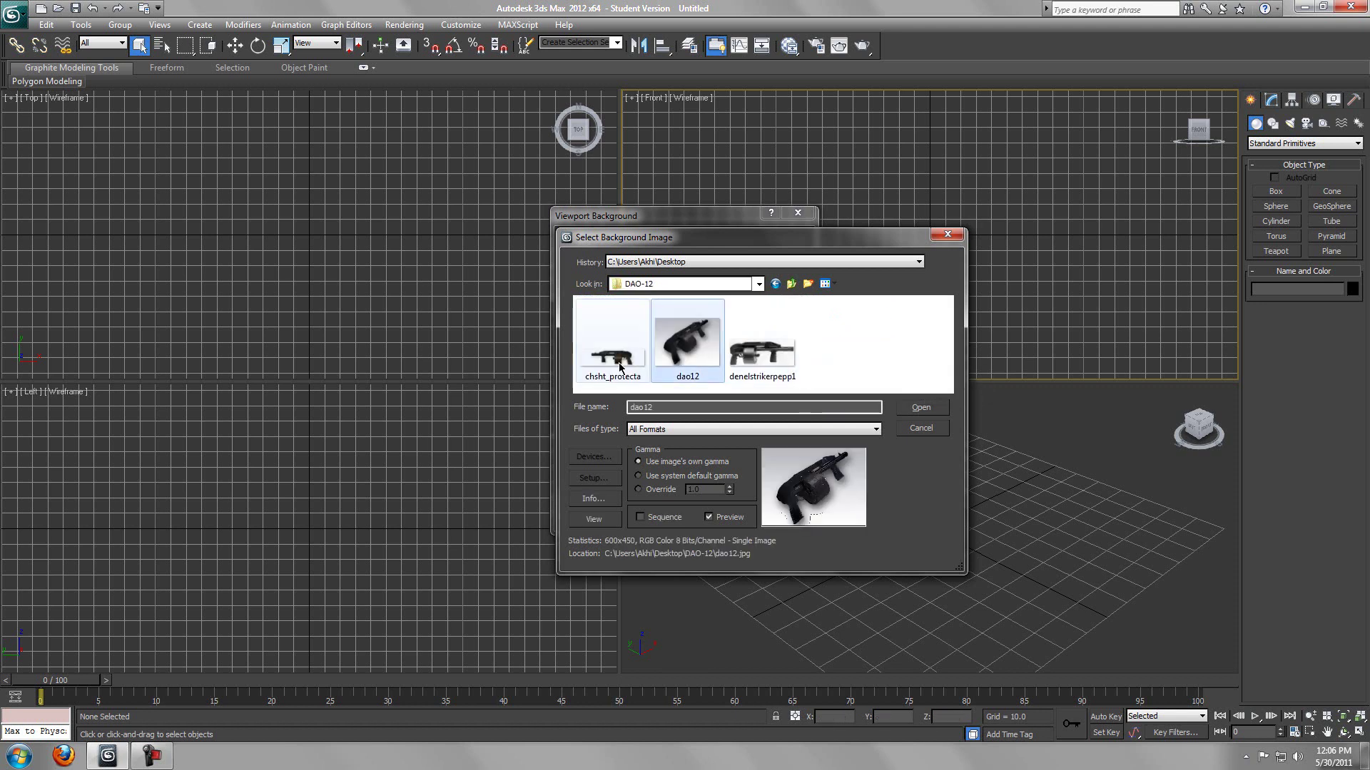
pyautogui.click(639, 371)
pyautogui.doubleClick(605, 378)
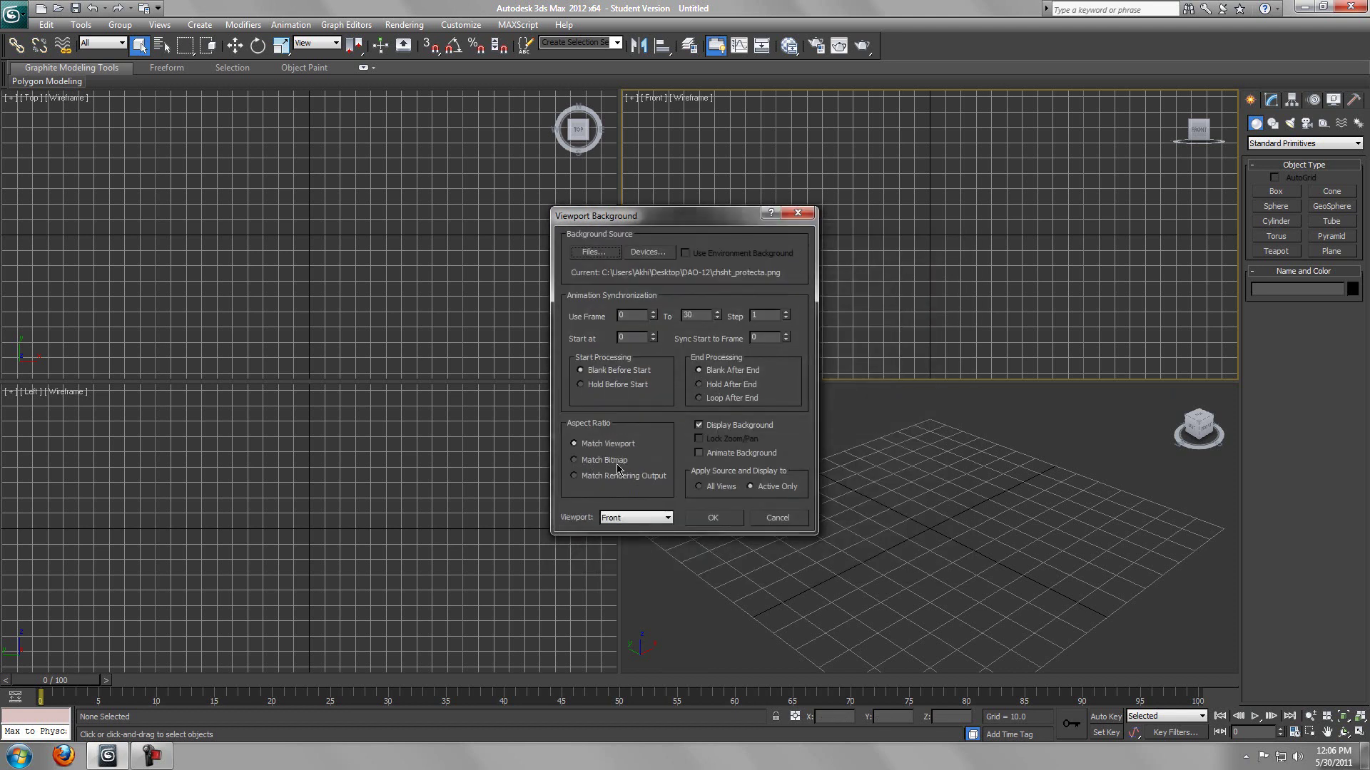
pyautogui.click(619, 466)
pyautogui.click(731, 519)
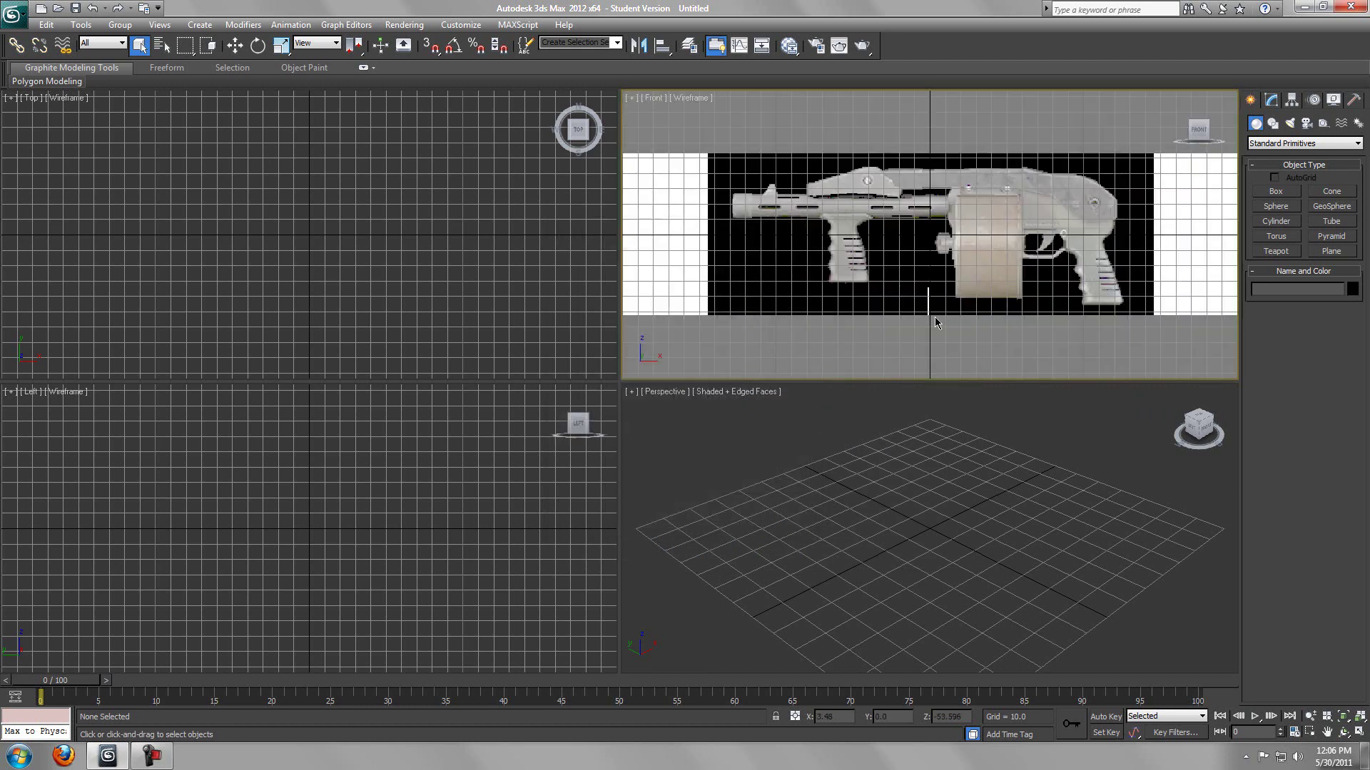
# Step: Hide the grid in the Front, Top and Left viewports
pyautogui.press('g')
pyautogui.moveTo(940, 288); pyautogui.dragTo(946, 292, button='middle')
pyautogui.click(542, 321)
pyautogui.press('g')
pyautogui.click(498, 438)
pyautogui.press('g')
# Step: Maximize the Front viewport so the gun reference image fills the working area
pyautogui.click(756, 447)
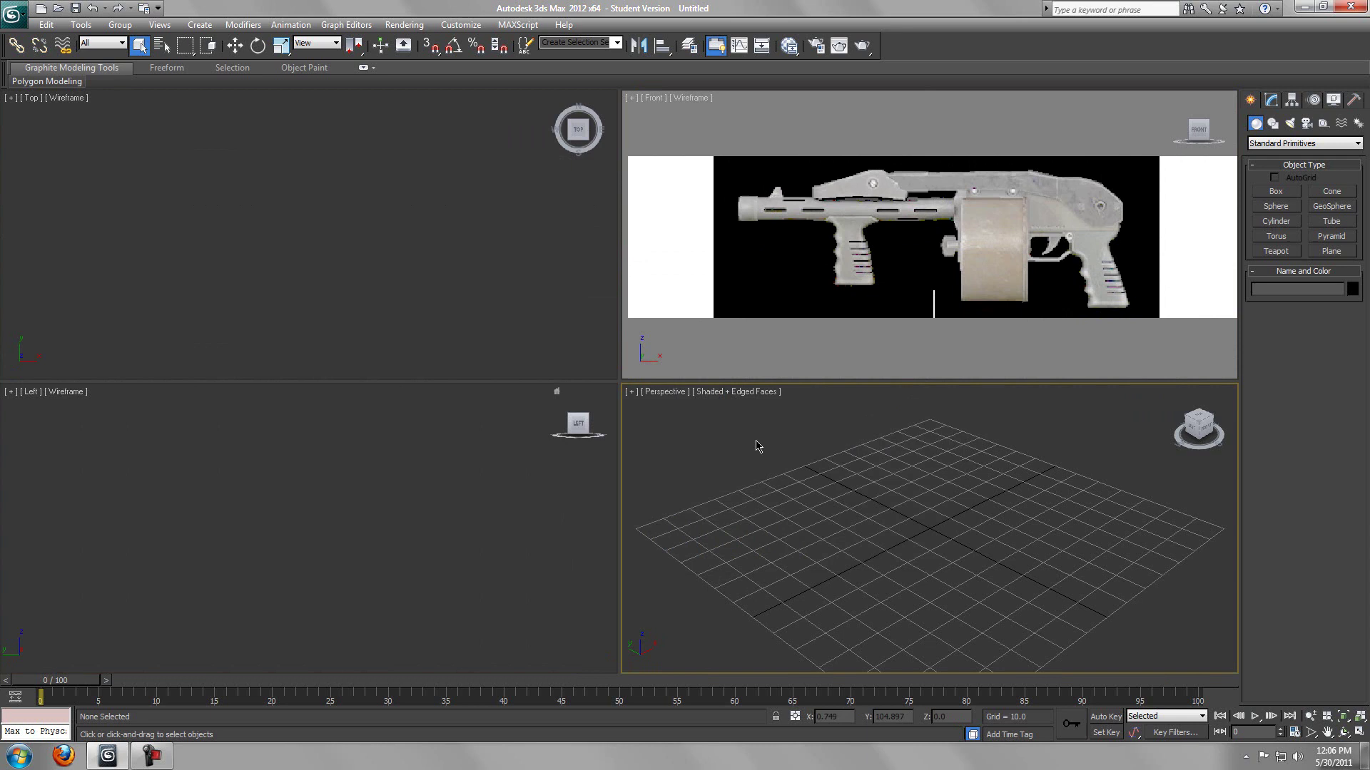
pyautogui.scroll(-2, 758, 380)
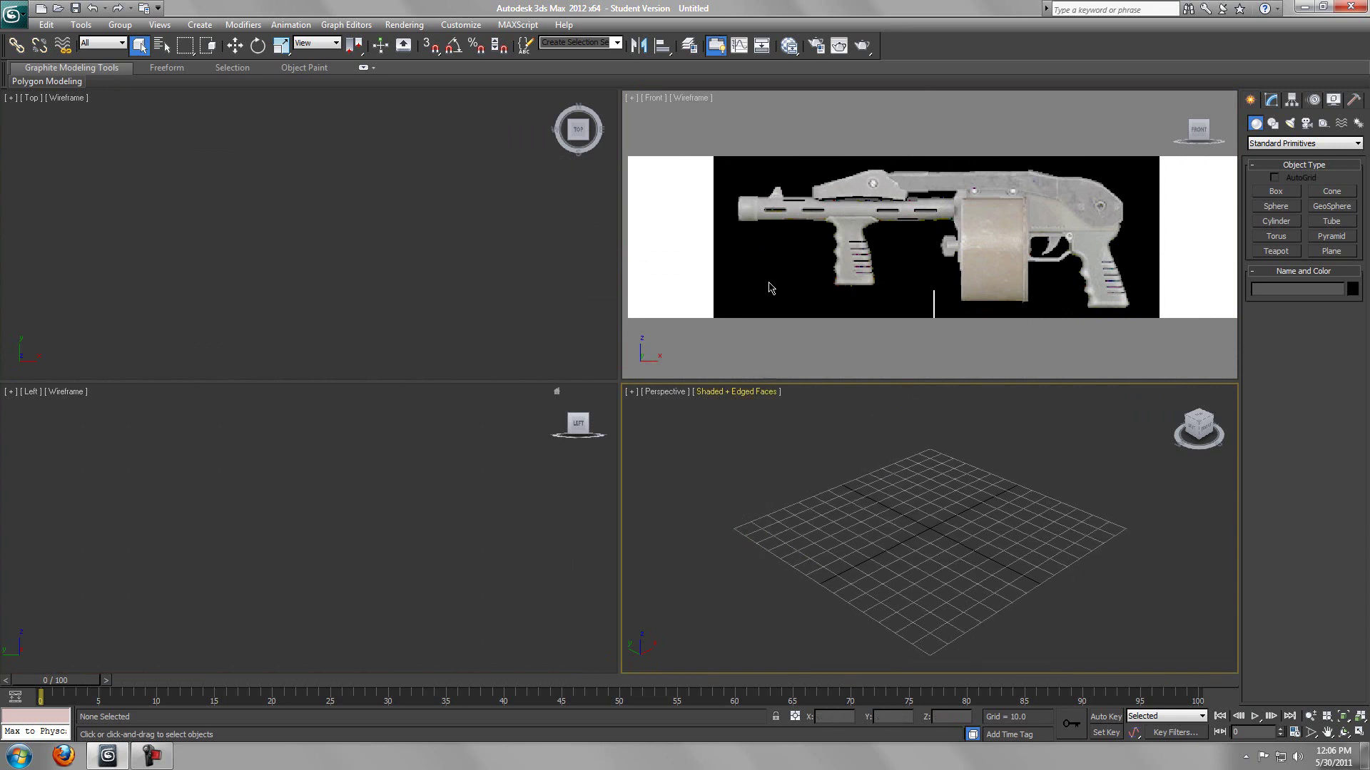
pyautogui.hotkey('alt', 'w')
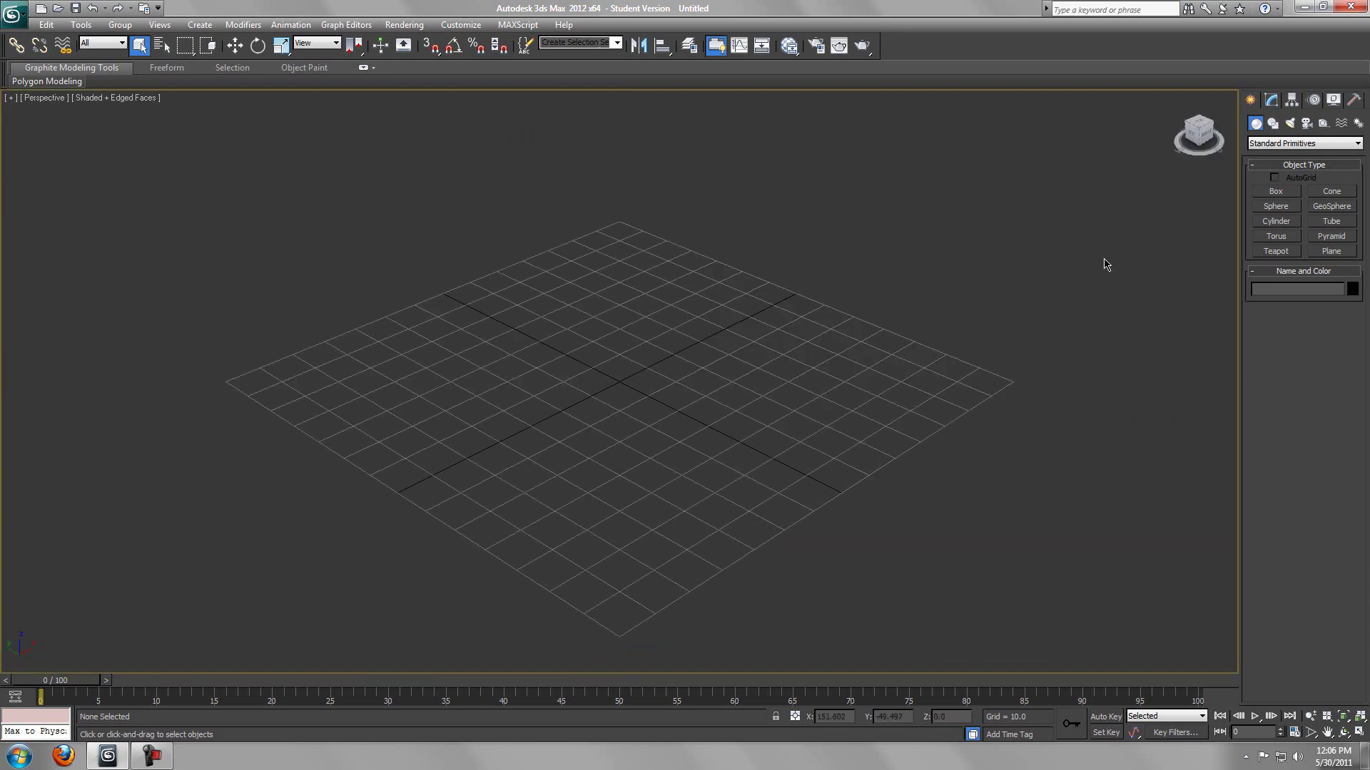
pyautogui.hotkey('alt', 'w')
pyautogui.click(1098, 255)
pyautogui.hotkey('alt', 'w')
pyautogui.moveTo(1104, 268); pyautogui.dragTo(1074, 269, button='middle')
pyautogui.scroll(2, 1073, 269)
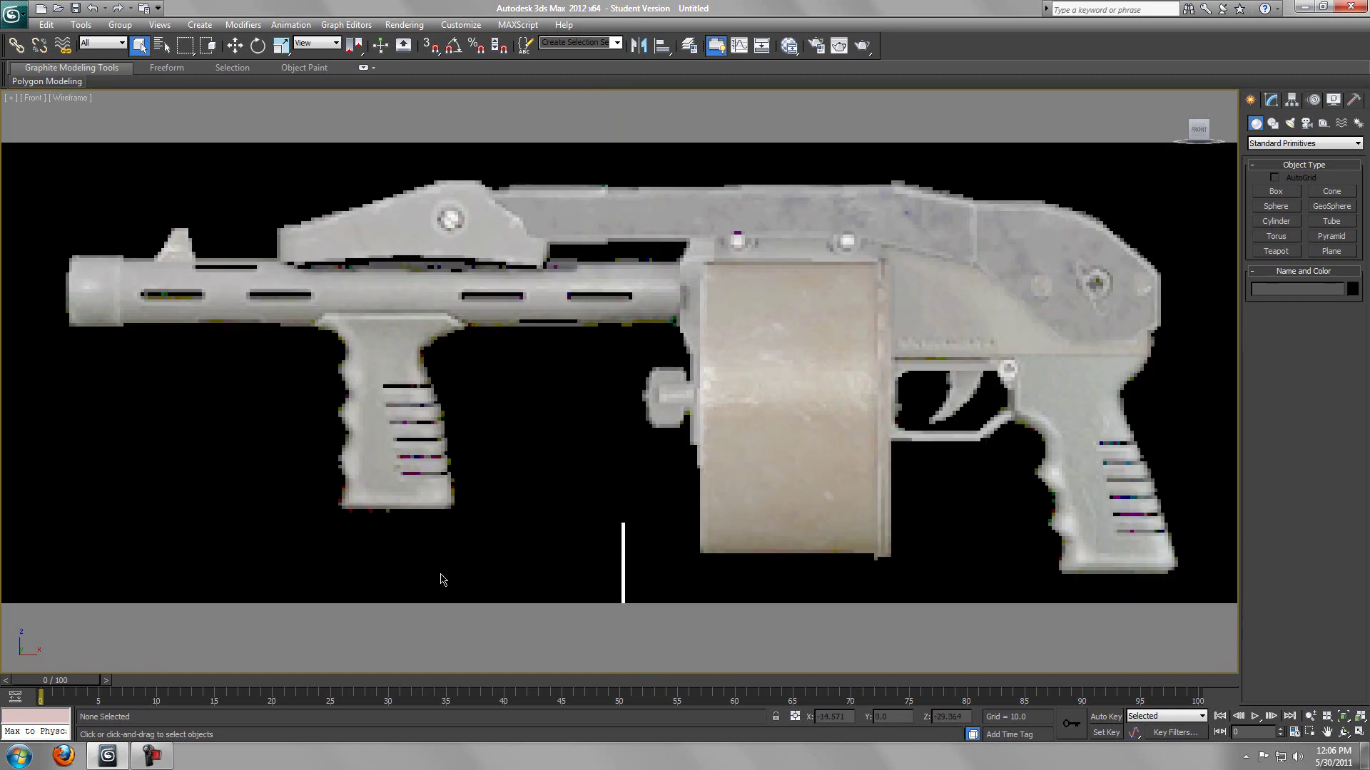
# Step: Open the dao12 picture from the desktop's DAO-12 folder in the photo viewer, minimize it and close the folder
pyautogui.click(21, 756)
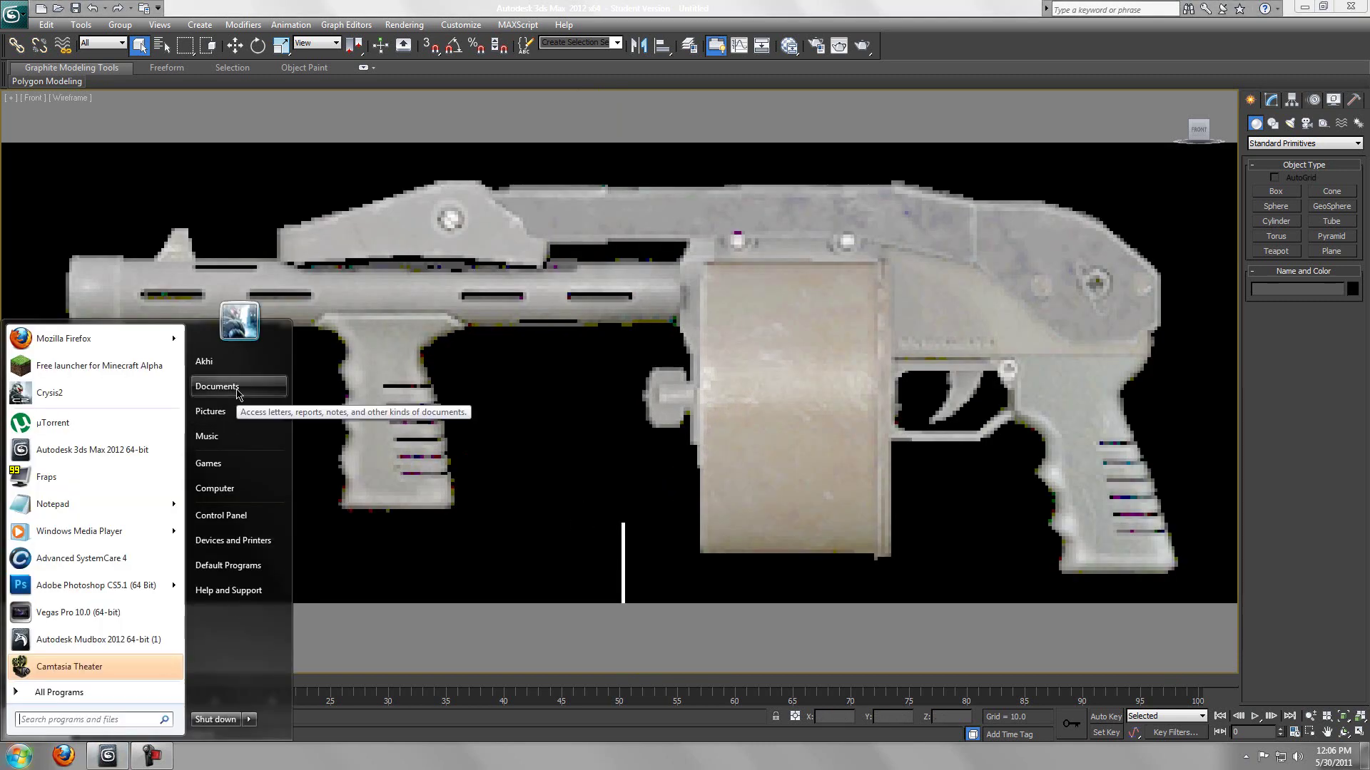
pyautogui.click(214, 386)
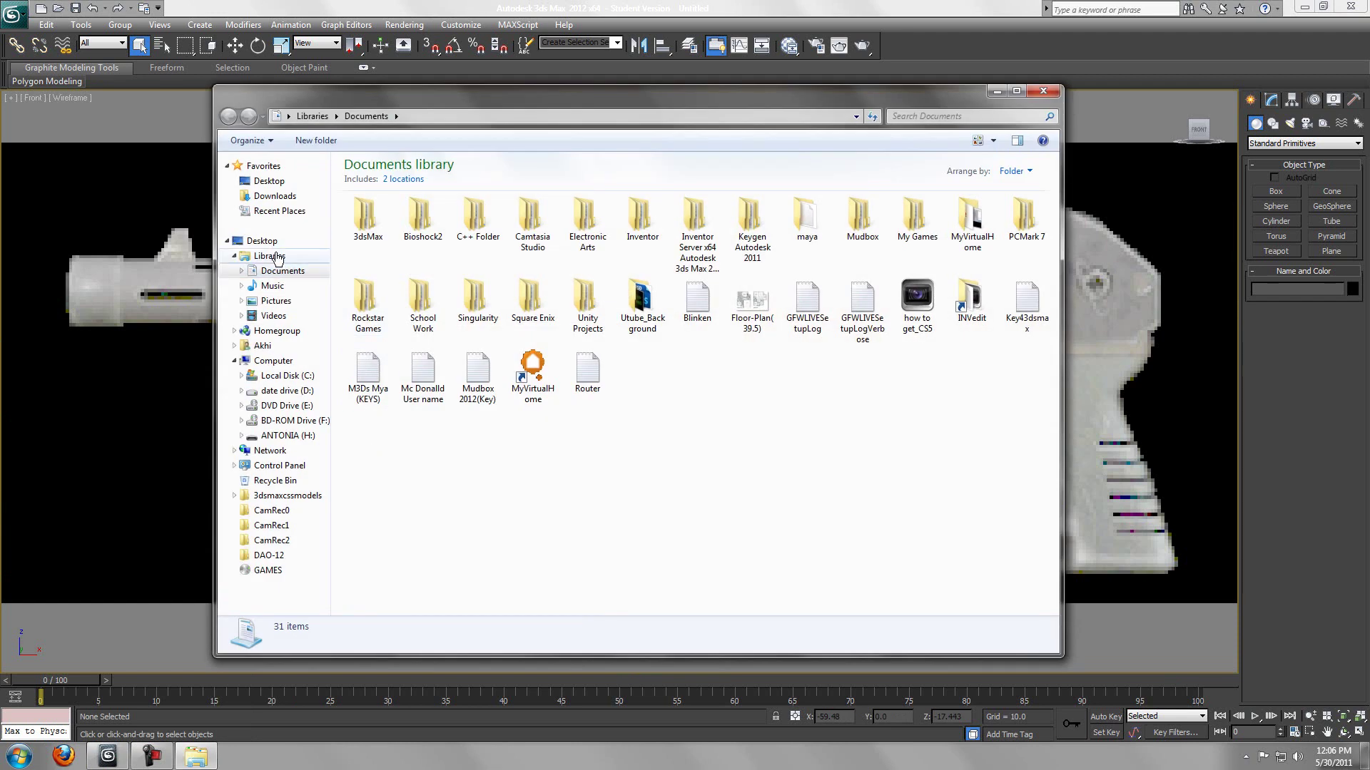
pyautogui.click(274, 241)
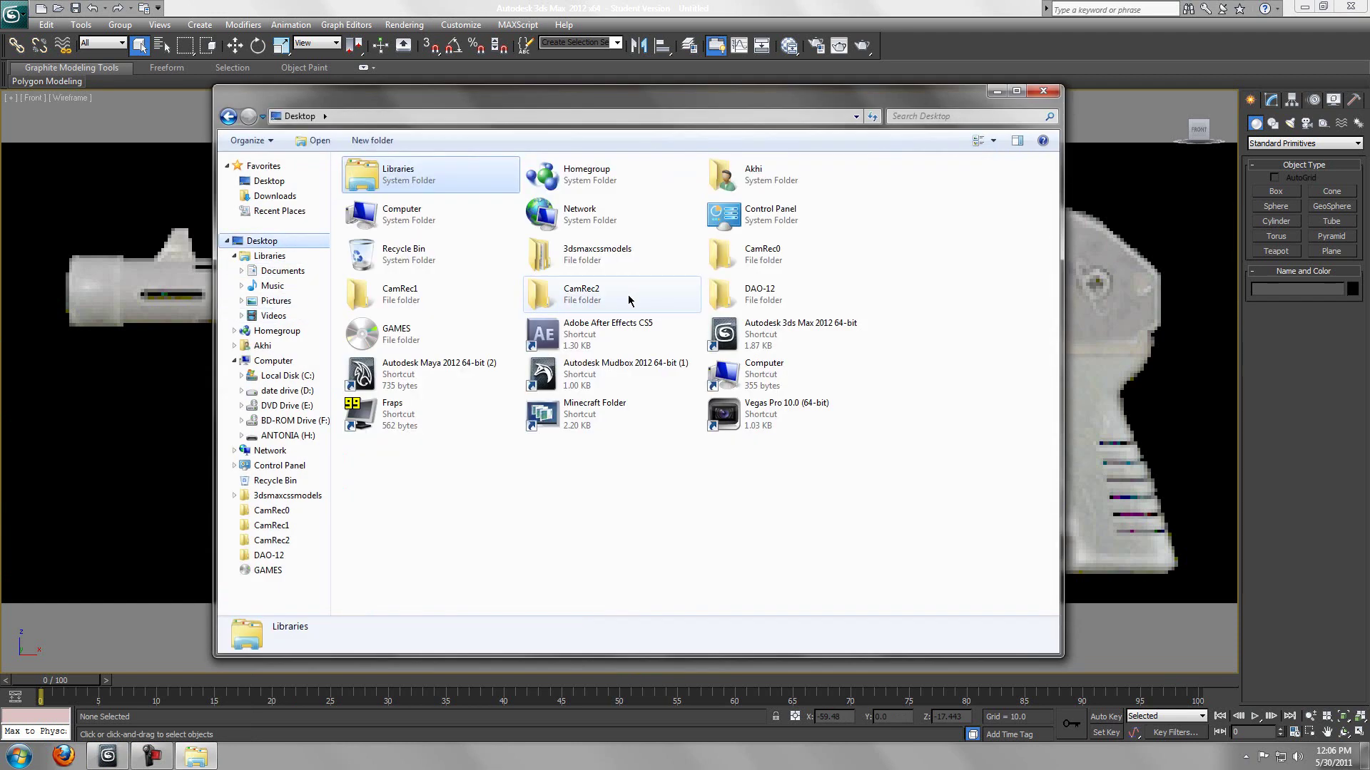
pyautogui.doubleClick(760, 291)
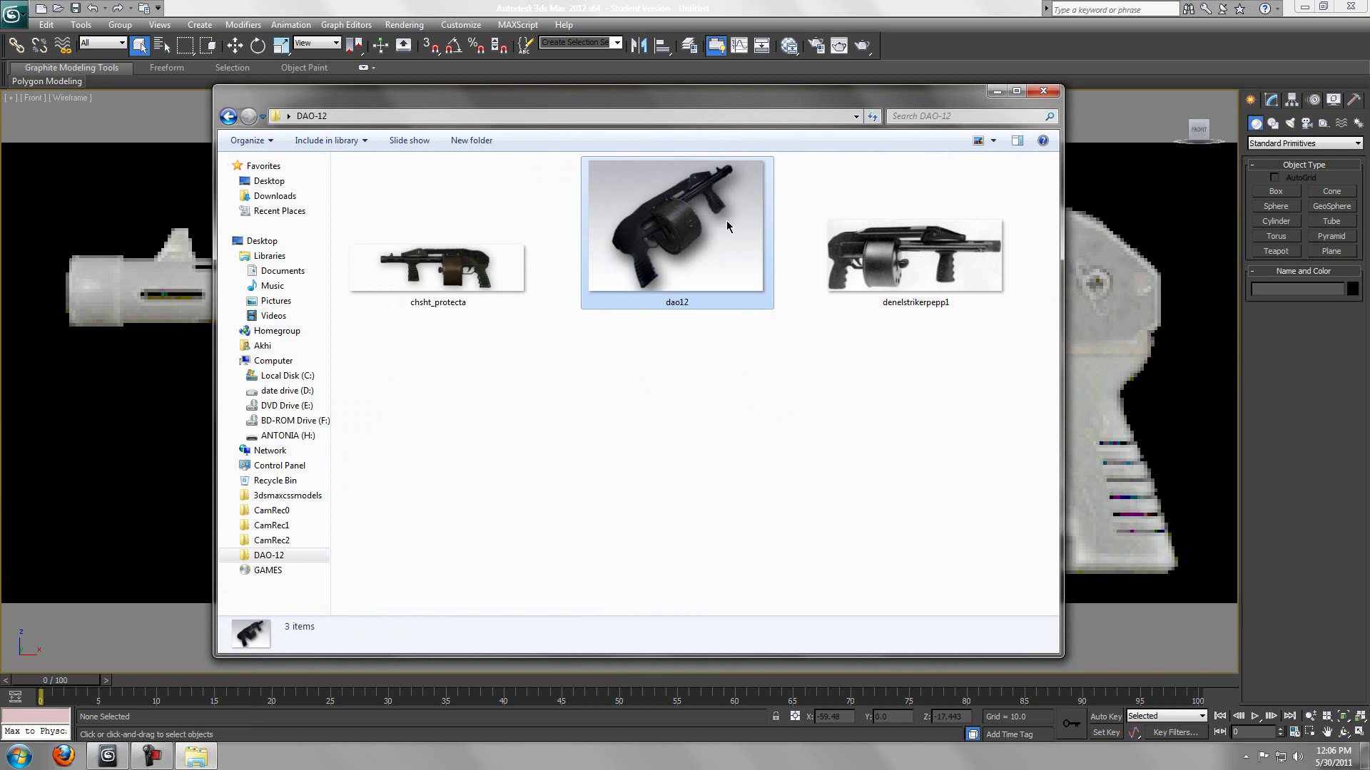
pyautogui.doubleClick(726, 220)
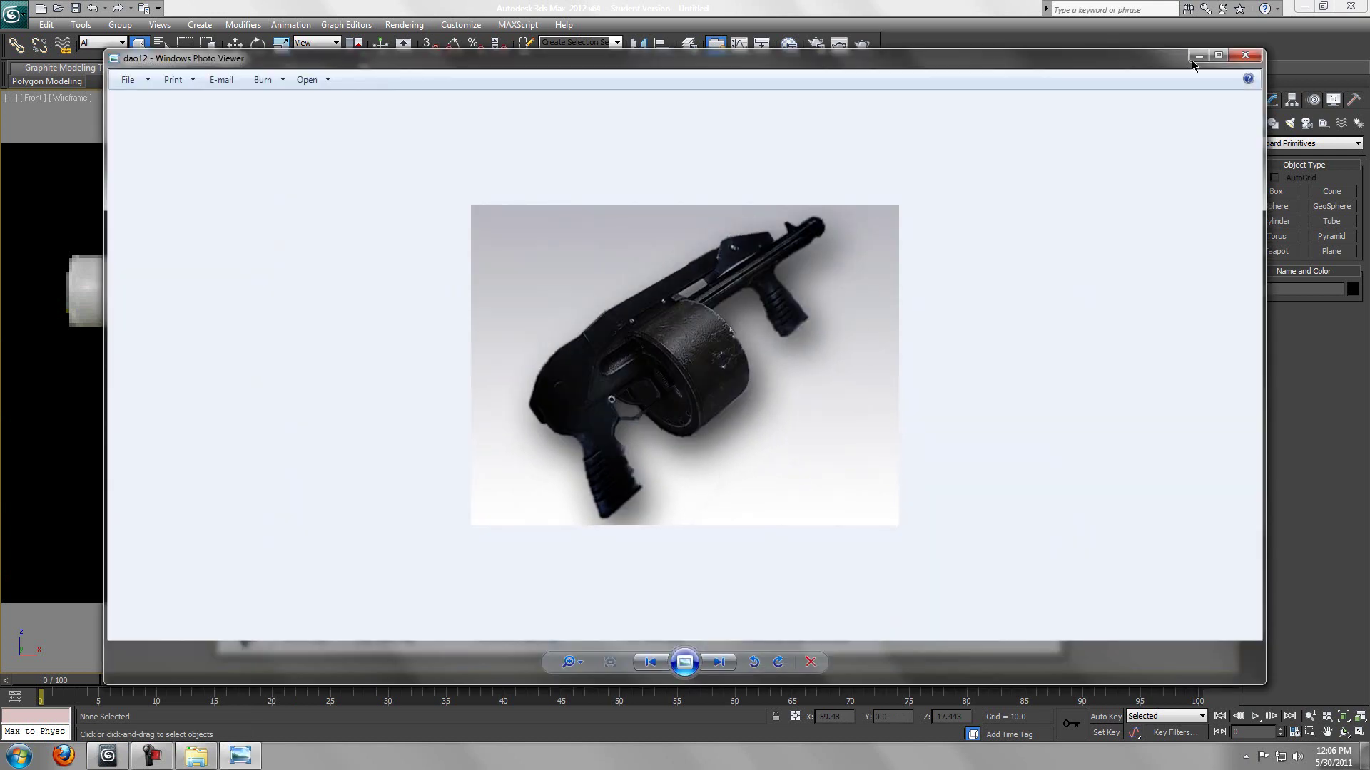
pyautogui.click(1193, 59)
pyautogui.click(1036, 94)
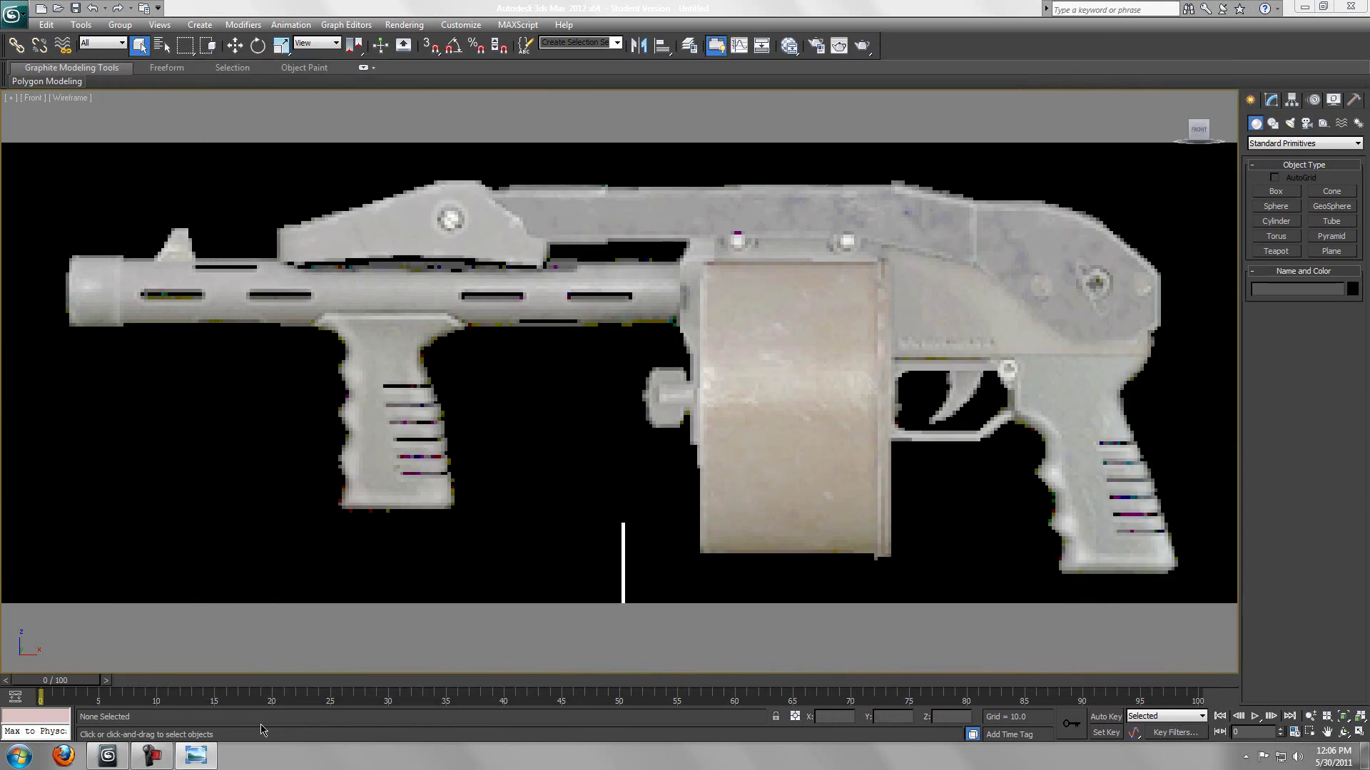
# Step: Examine the dao12 and denelstrikerpepp1 reference pictures in the photo viewer and return to 3ds Max
pyautogui.click(195, 756)
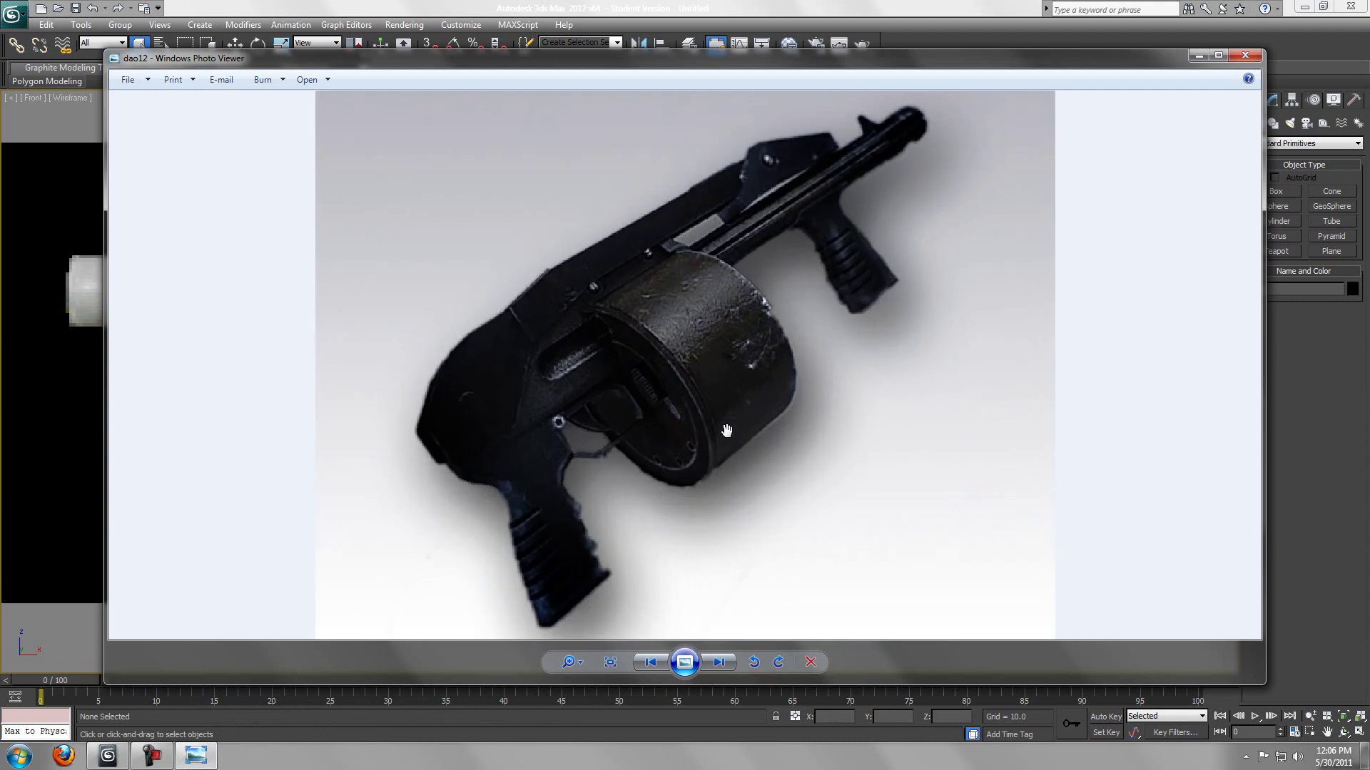
pyautogui.click(728, 664)
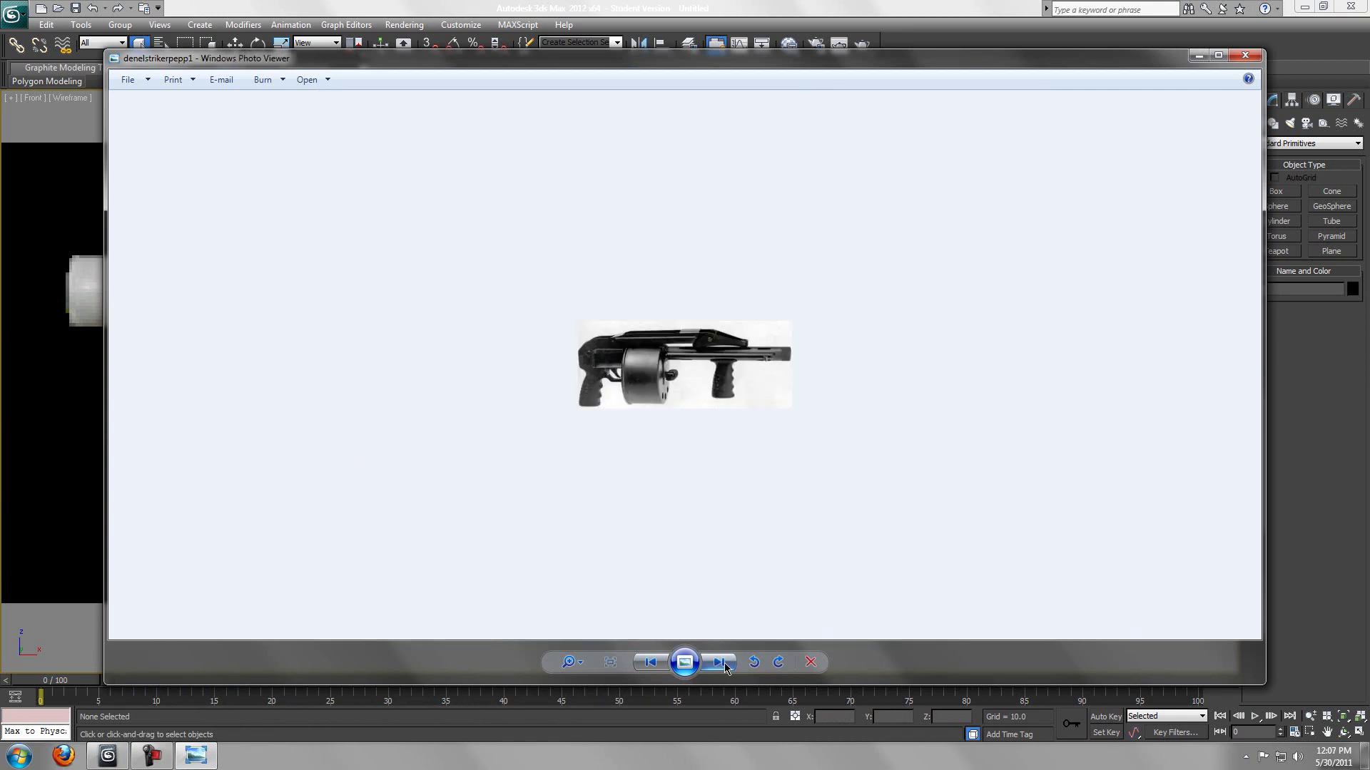
pyautogui.scroll(3, 755, 453)
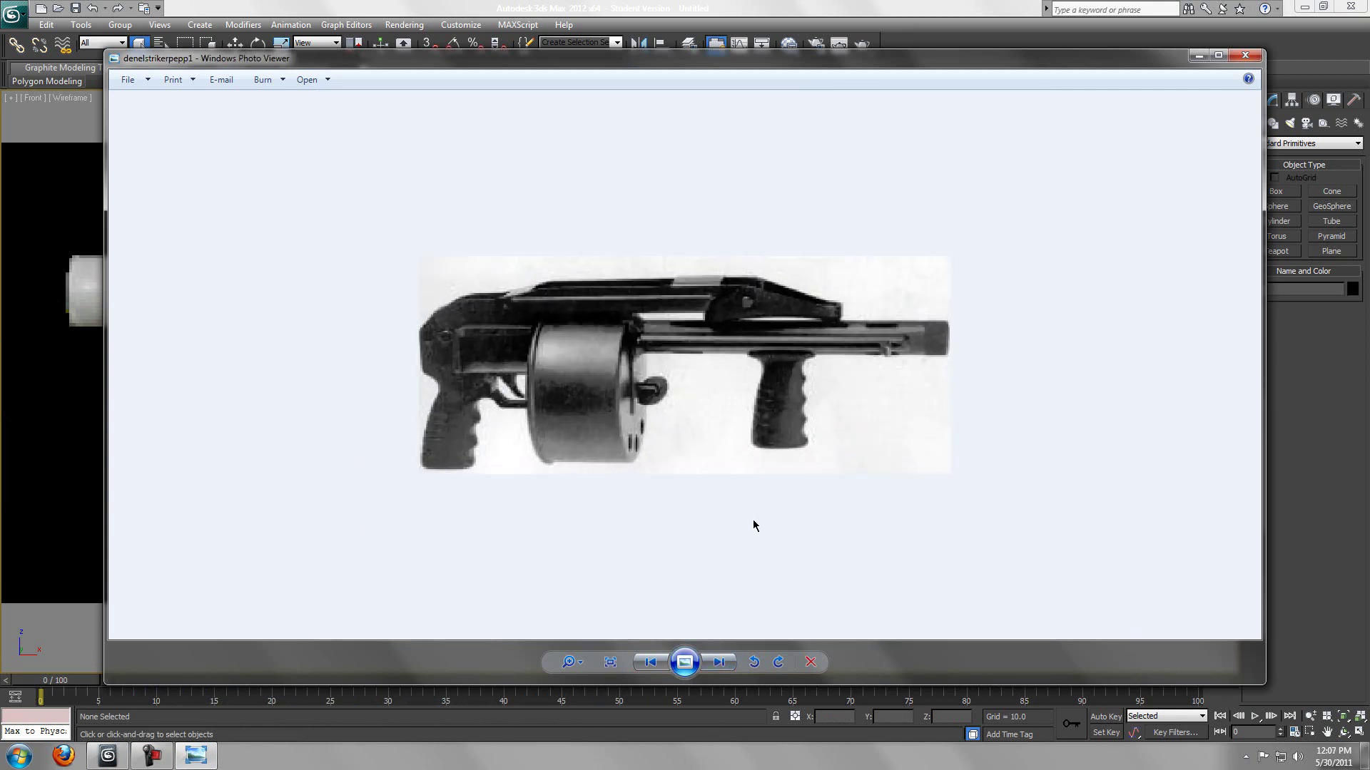
pyautogui.click(649, 661)
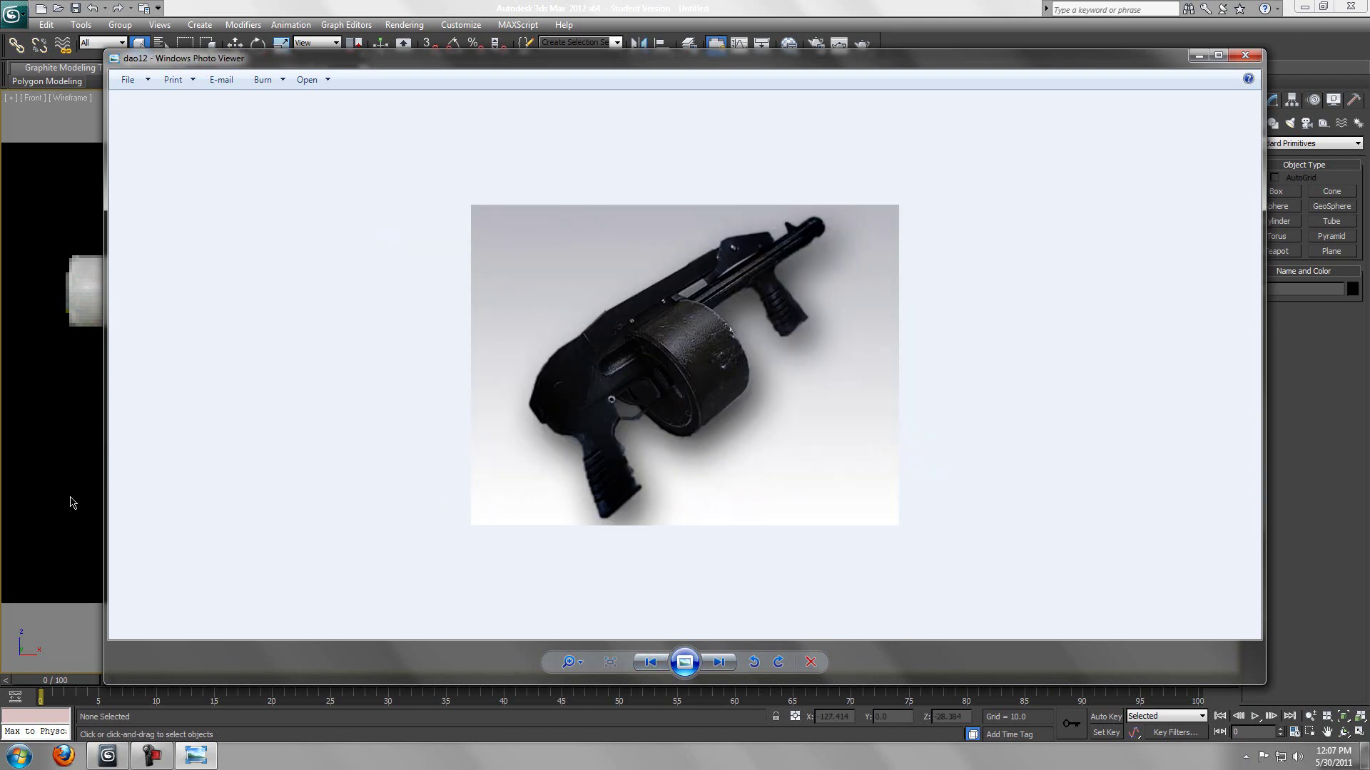
pyautogui.click(32, 504)
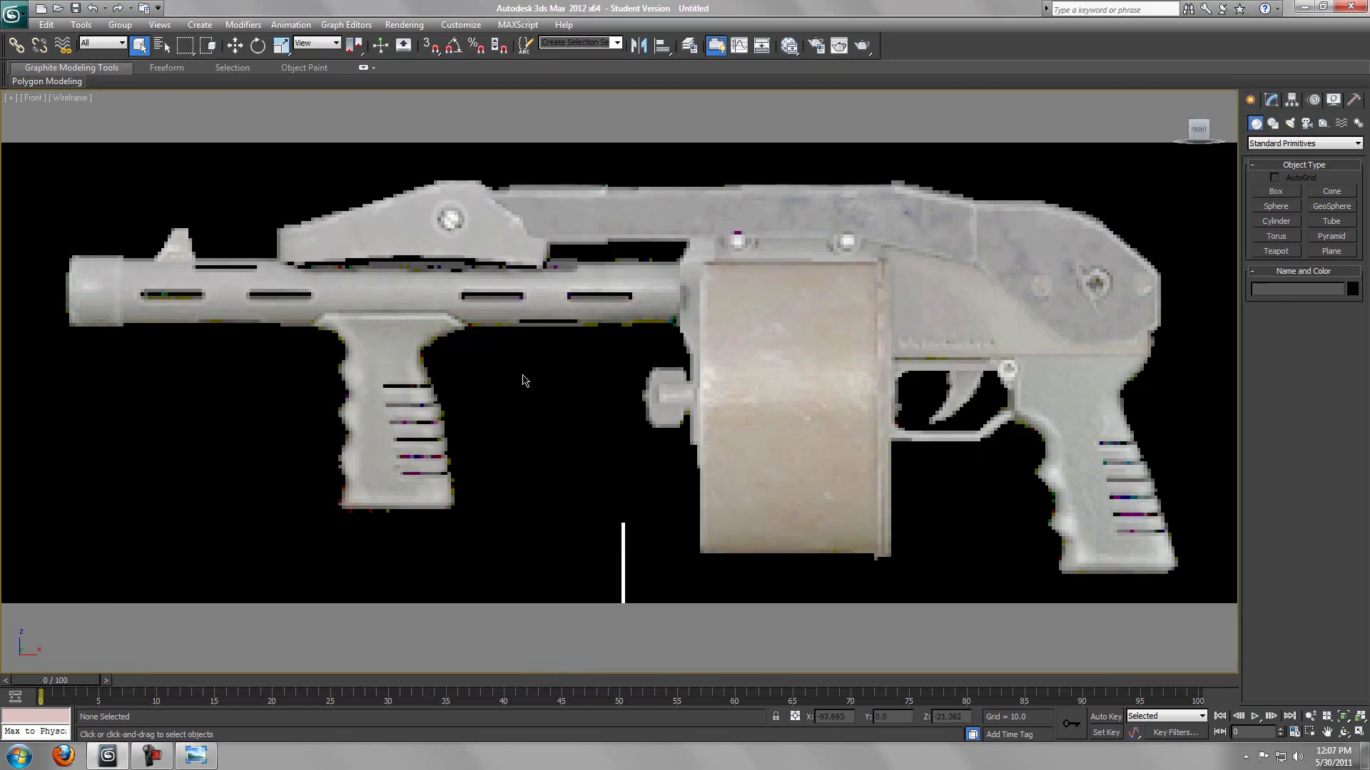
# Step: Start a Line spline at the top rear of the front cover and trace down the cover's stepped rear edge
pyautogui.click(1272, 124)
pyautogui.click(1276, 203)
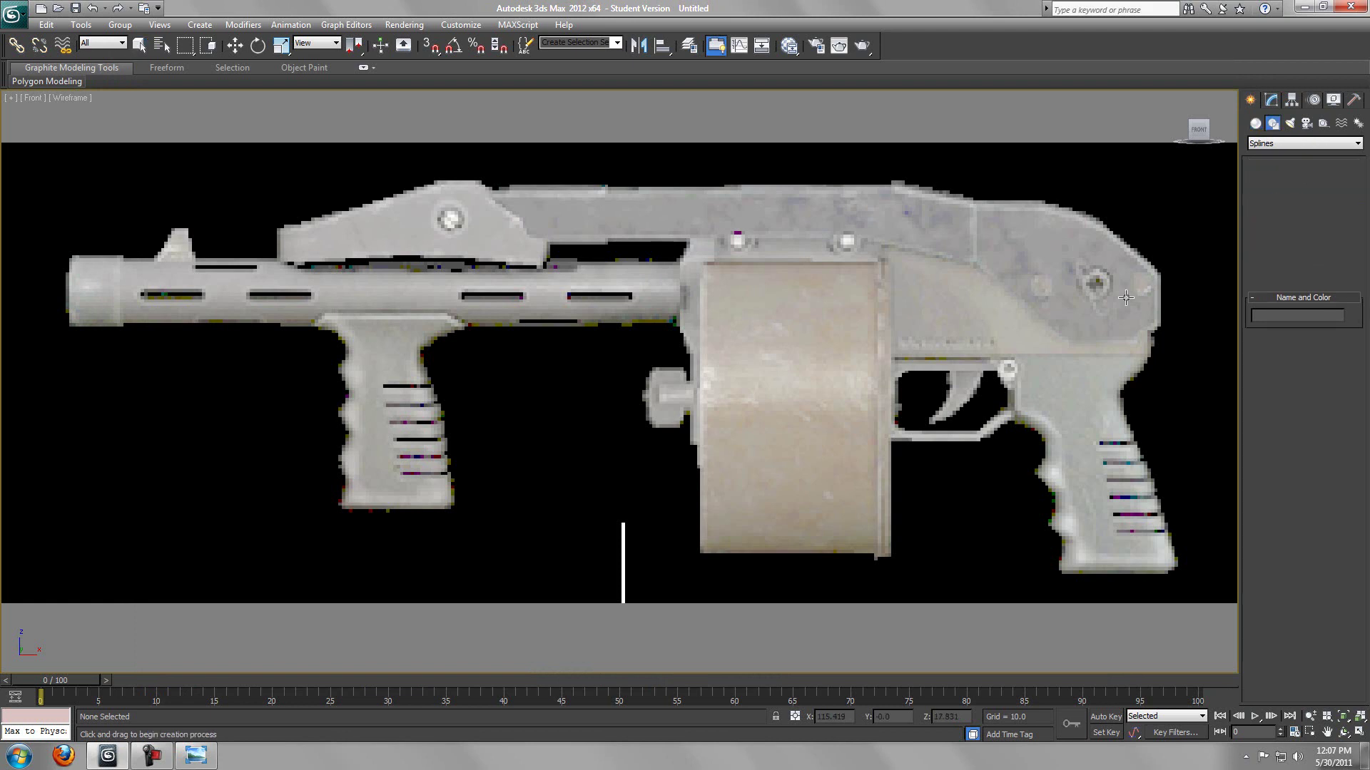
pyautogui.moveTo(1213, 307); pyautogui.dragTo(977, 316, button='middle')
pyautogui.scroll(2, 974, 315)
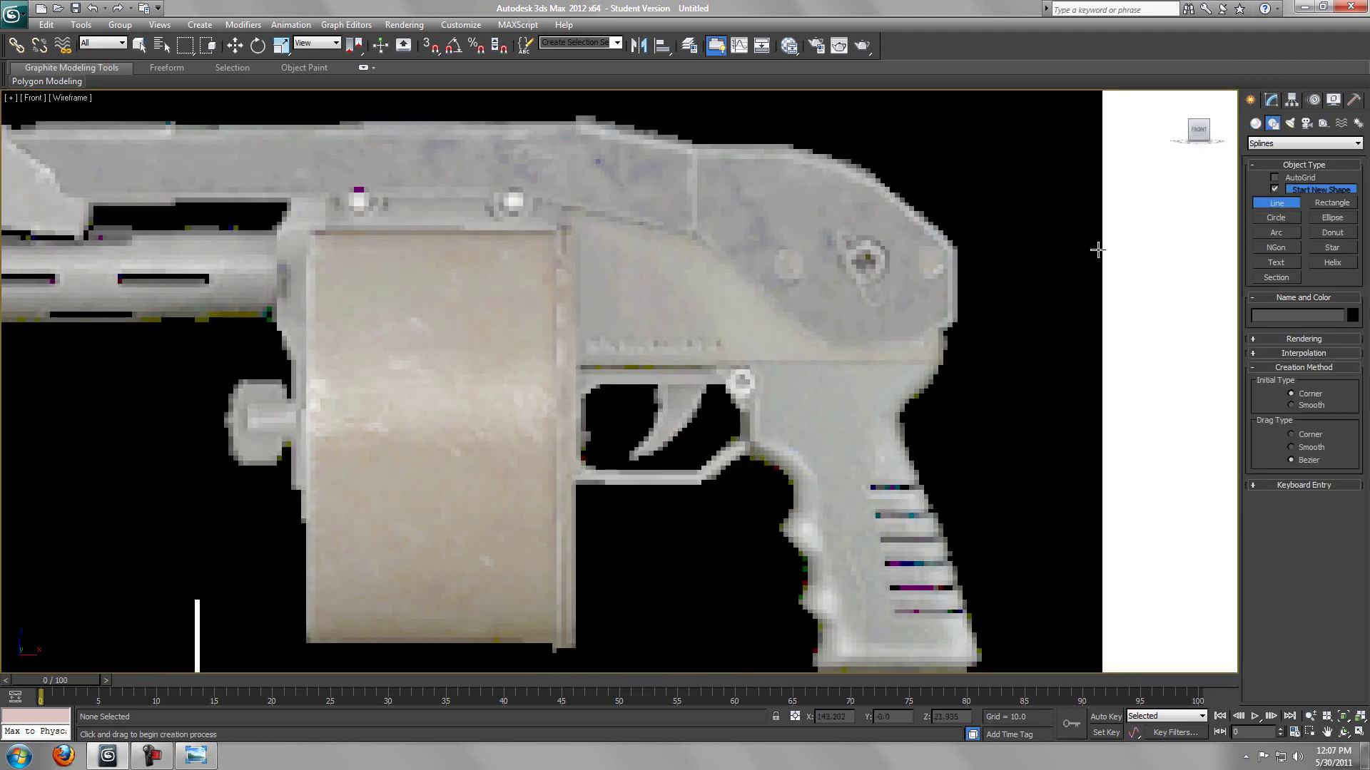
pyautogui.moveTo(1058, 279); pyautogui.dragTo(994, 308, button='middle')
pyautogui.moveTo(692, 299); pyautogui.dragTo(901, 318, button='middle')
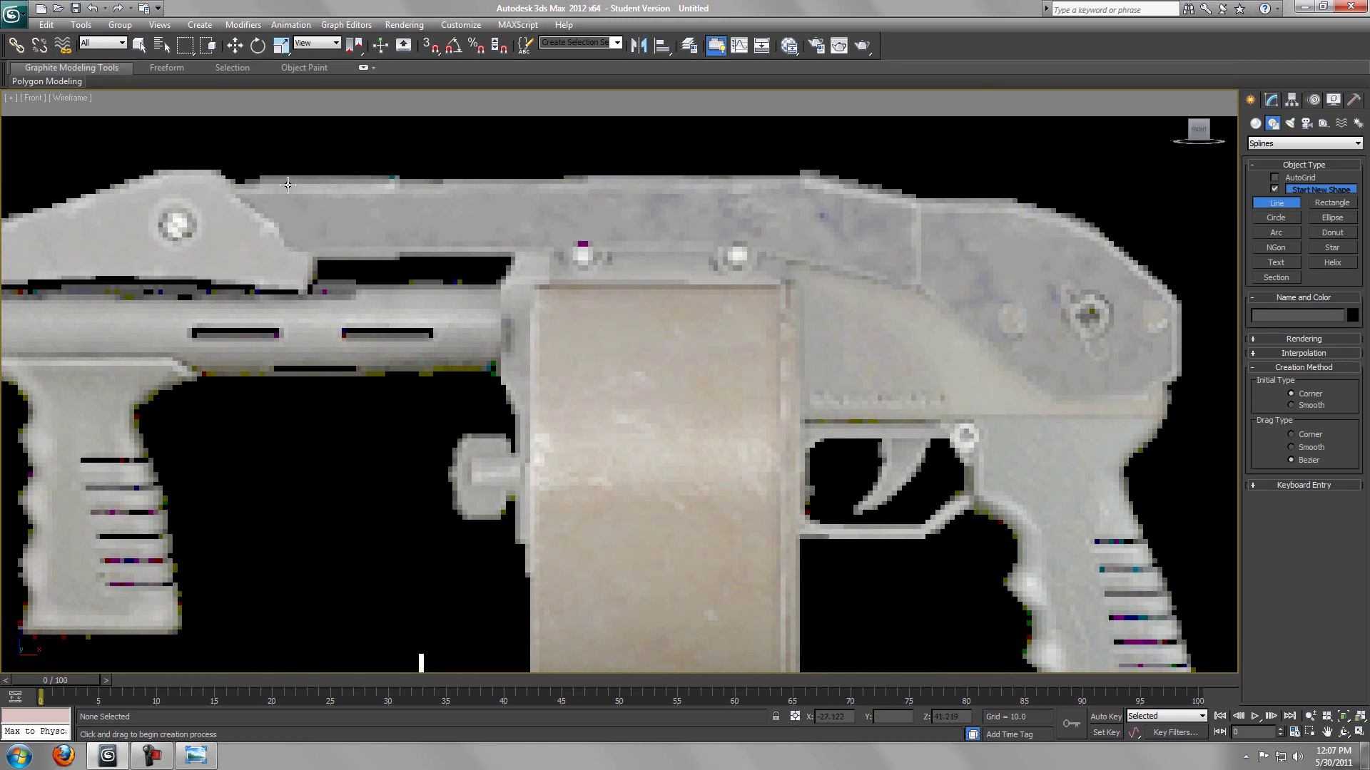
pyautogui.click(229, 180)
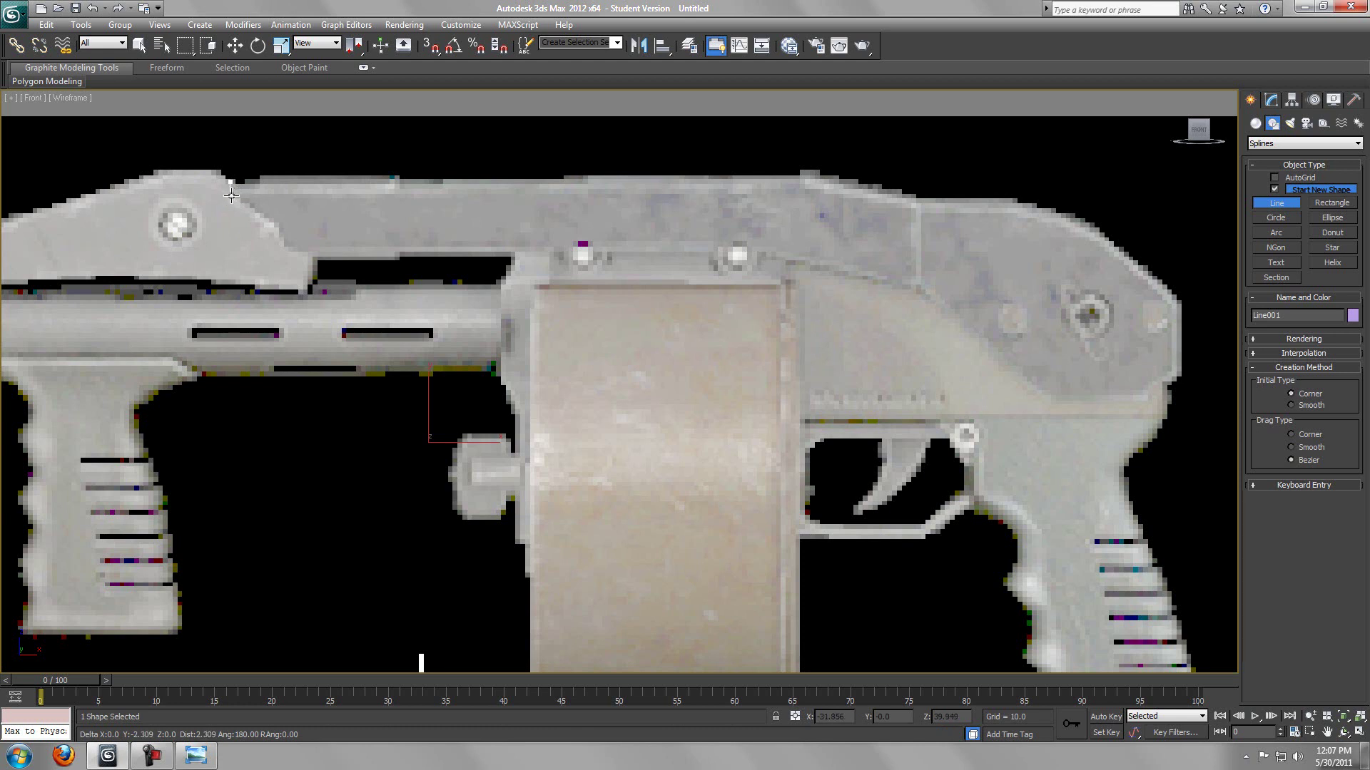
pyautogui.click(231, 195)
pyautogui.click(279, 228)
pyautogui.click(280, 247)
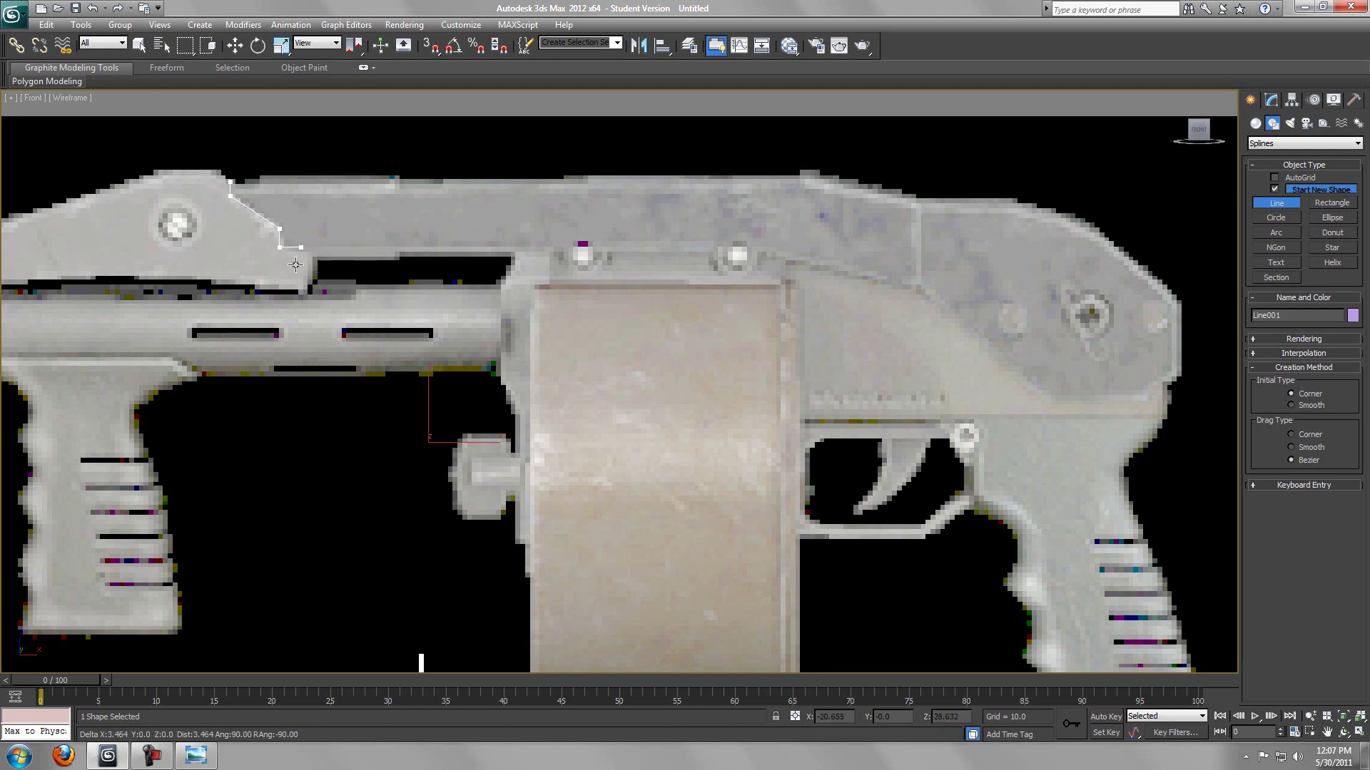
pyautogui.click(309, 246)
pyautogui.click(309, 258)
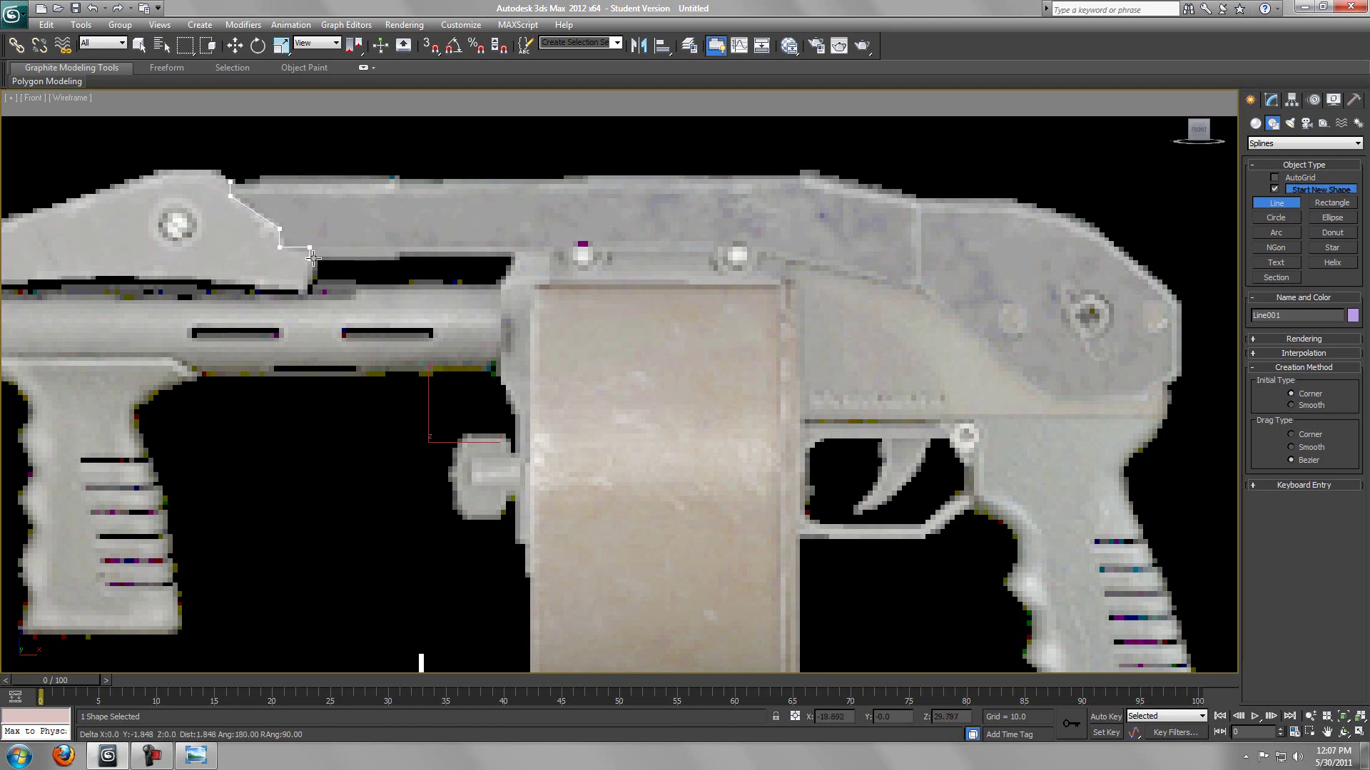
# Step: Continue the spline along the receiver's underside, down its front edge, straight across the drum and up to the trigger guard's upper edge
pyautogui.click(401, 254)
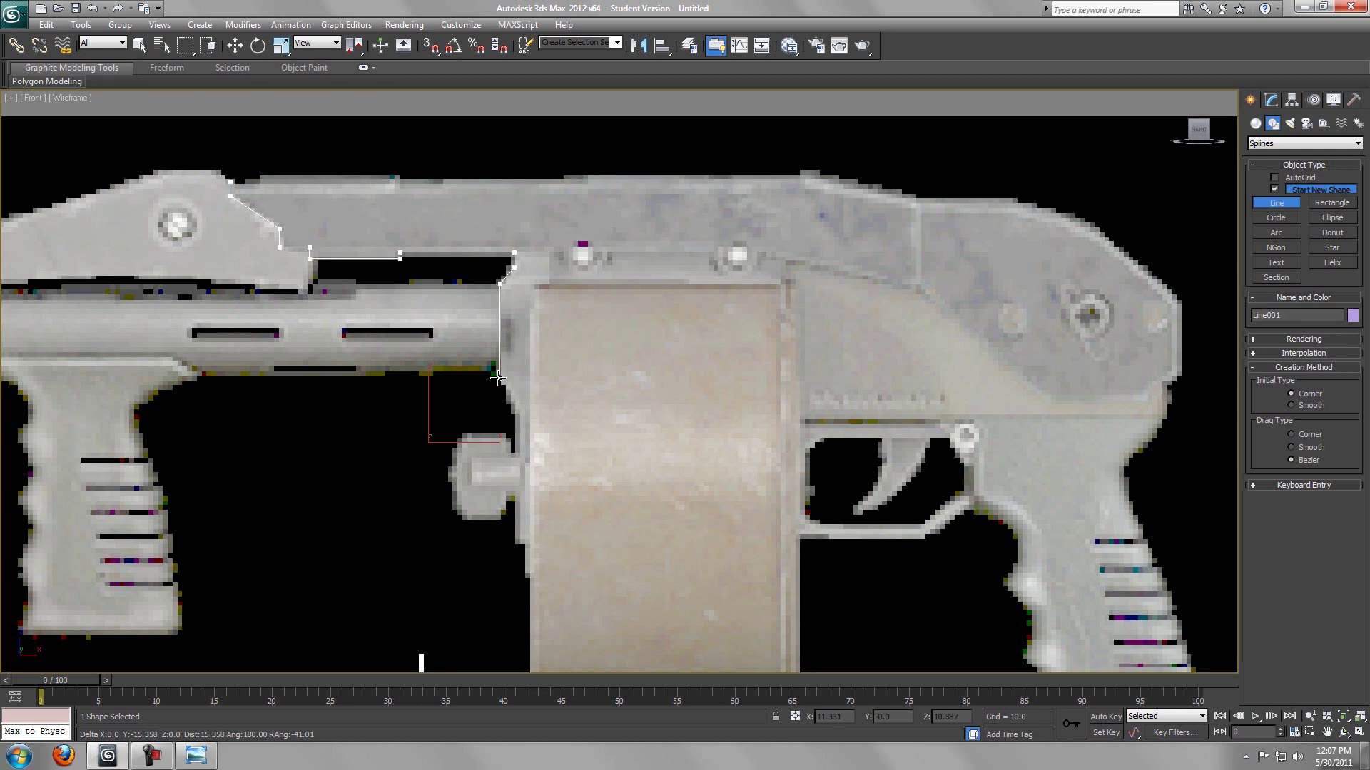
pyautogui.click(498, 379)
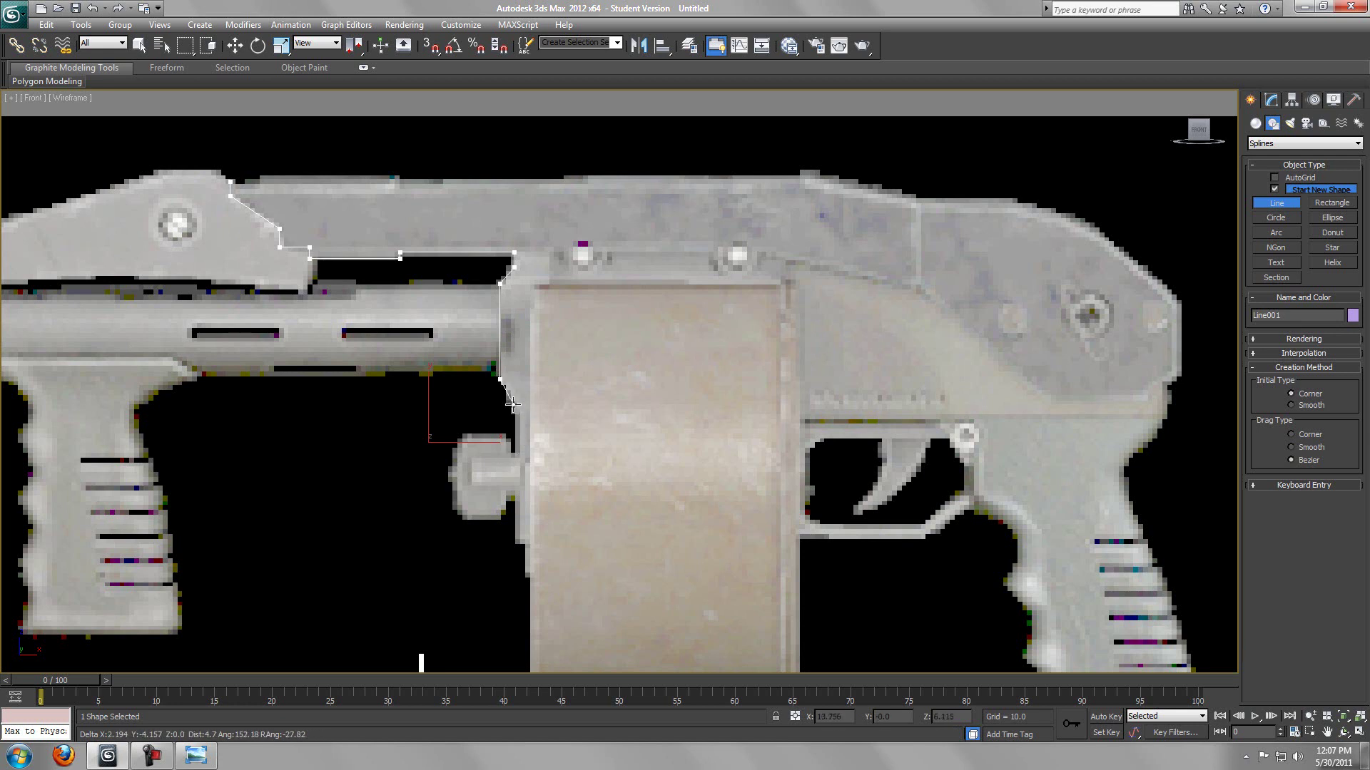
pyautogui.click(514, 404)
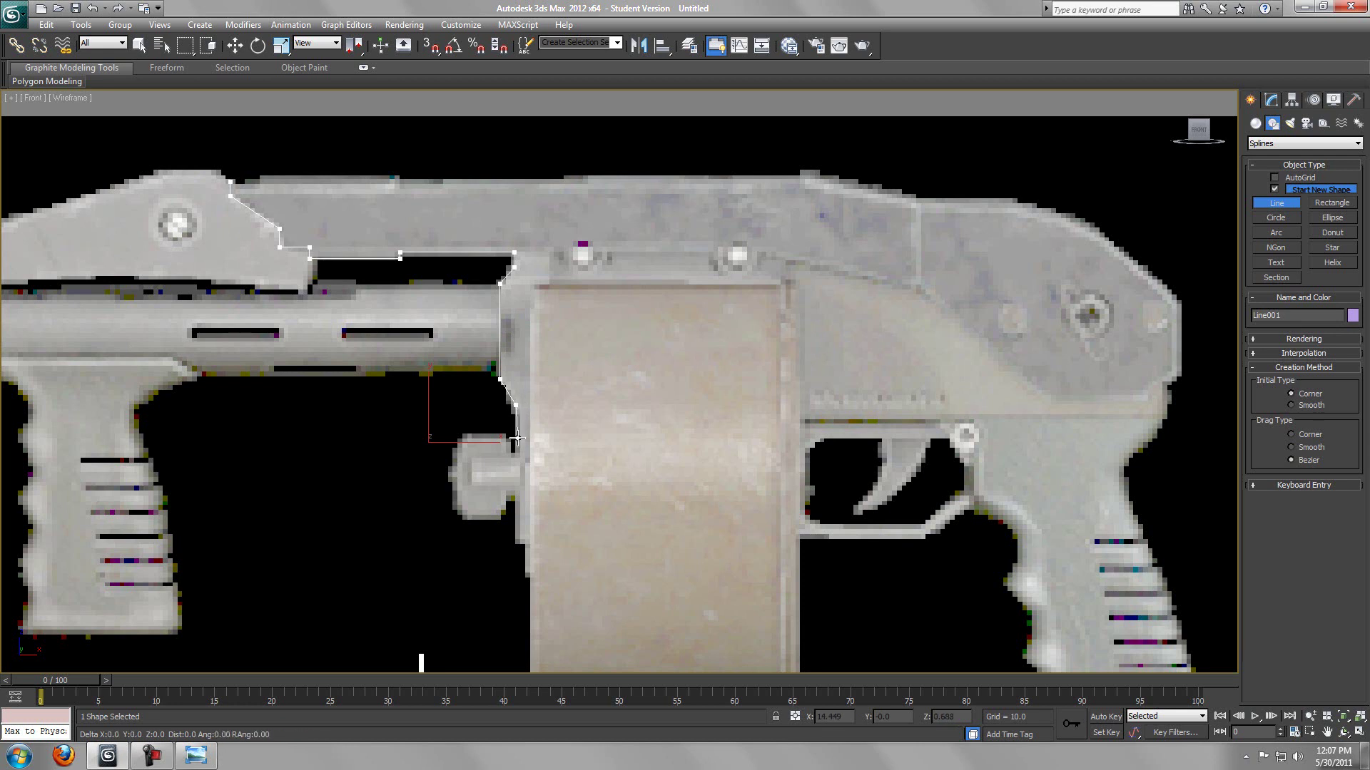
pyautogui.click(514, 495)
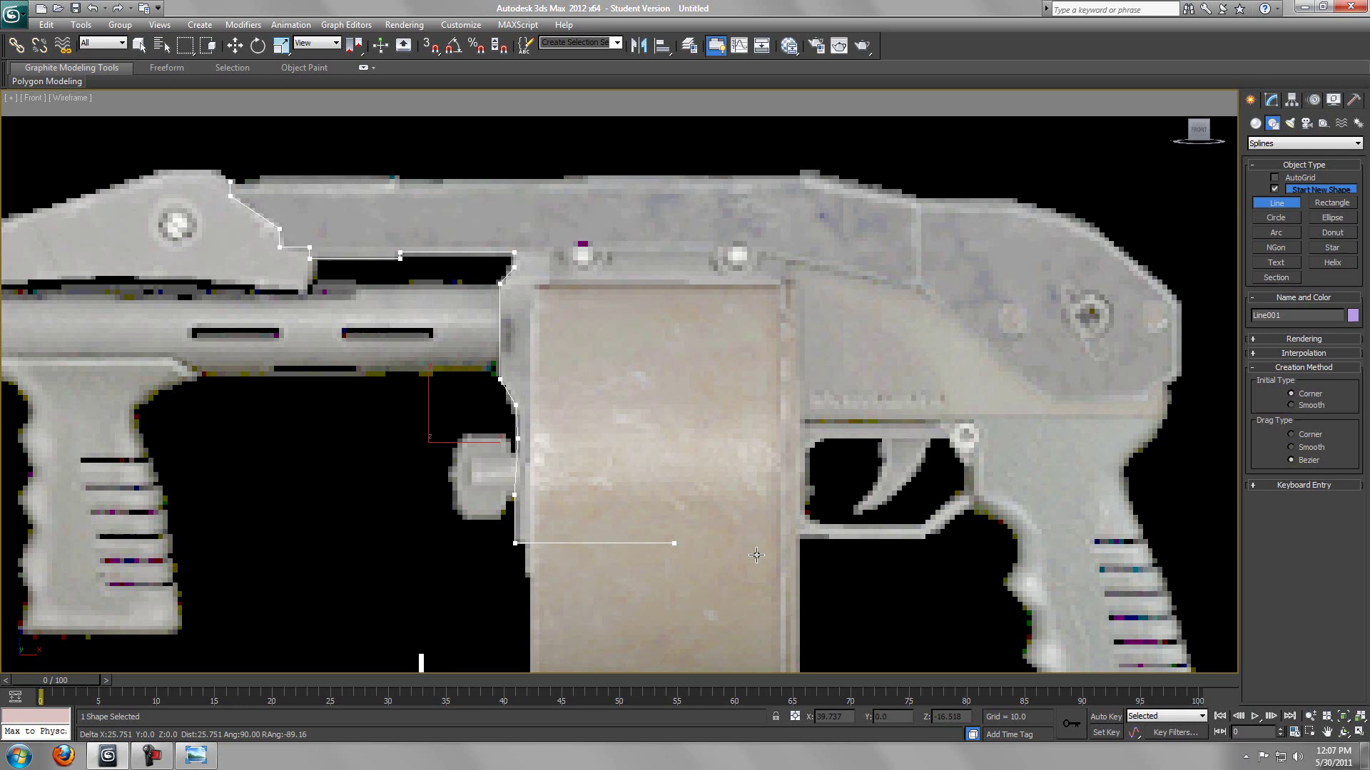
pyautogui.click(794, 544)
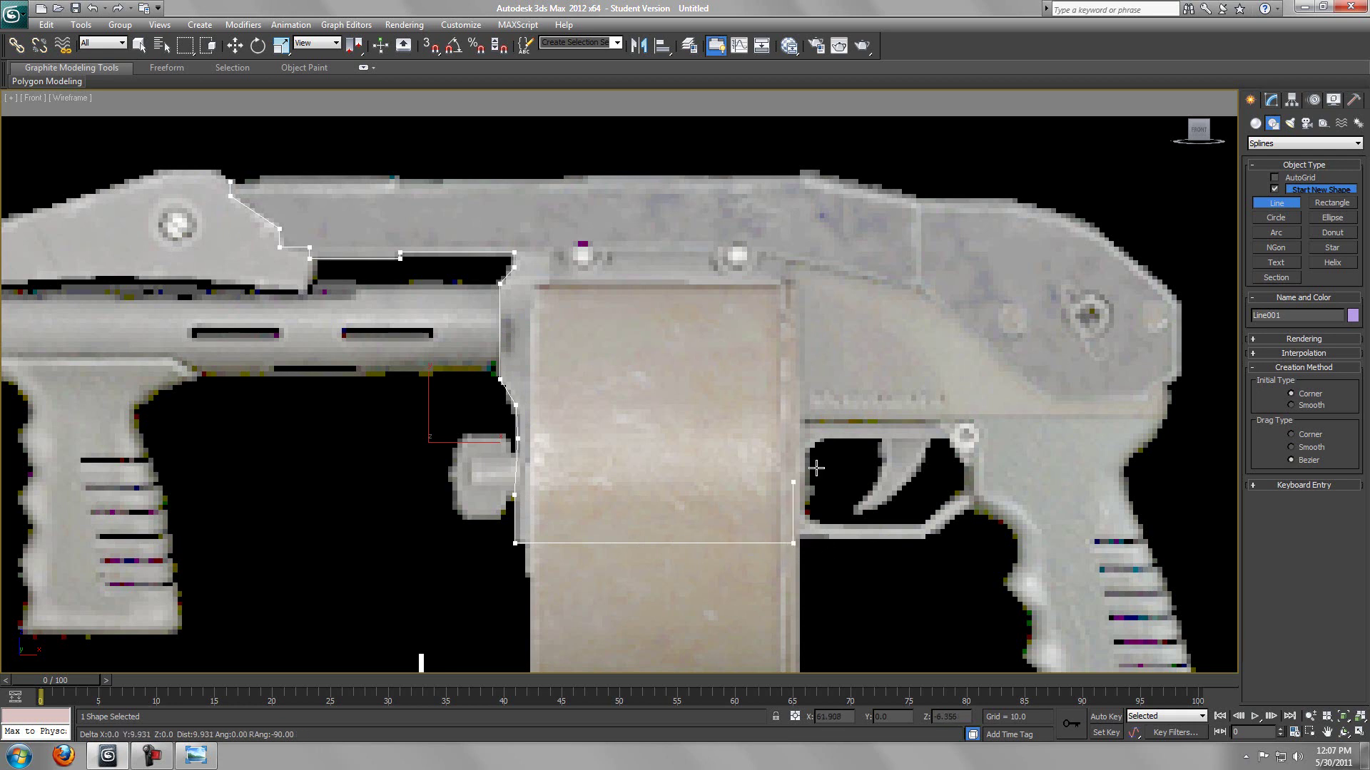
pyautogui.keyDown('shift'); pyautogui.click(809, 424); pyautogui.keyUp('shift')
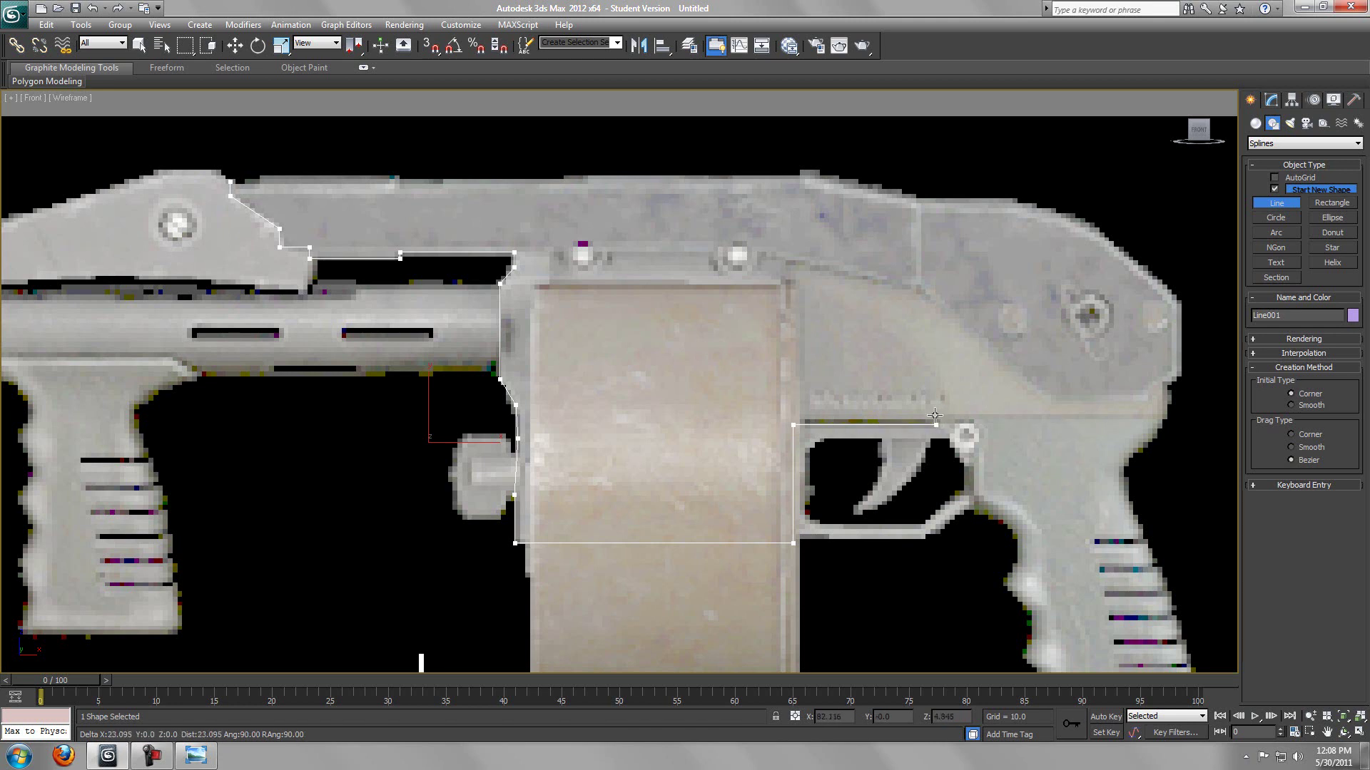
# Step: Continue the spline along the receiver's bottom edge to the rear, up the back and over the curved rear top to the panel seam
pyautogui.click(1179, 375)
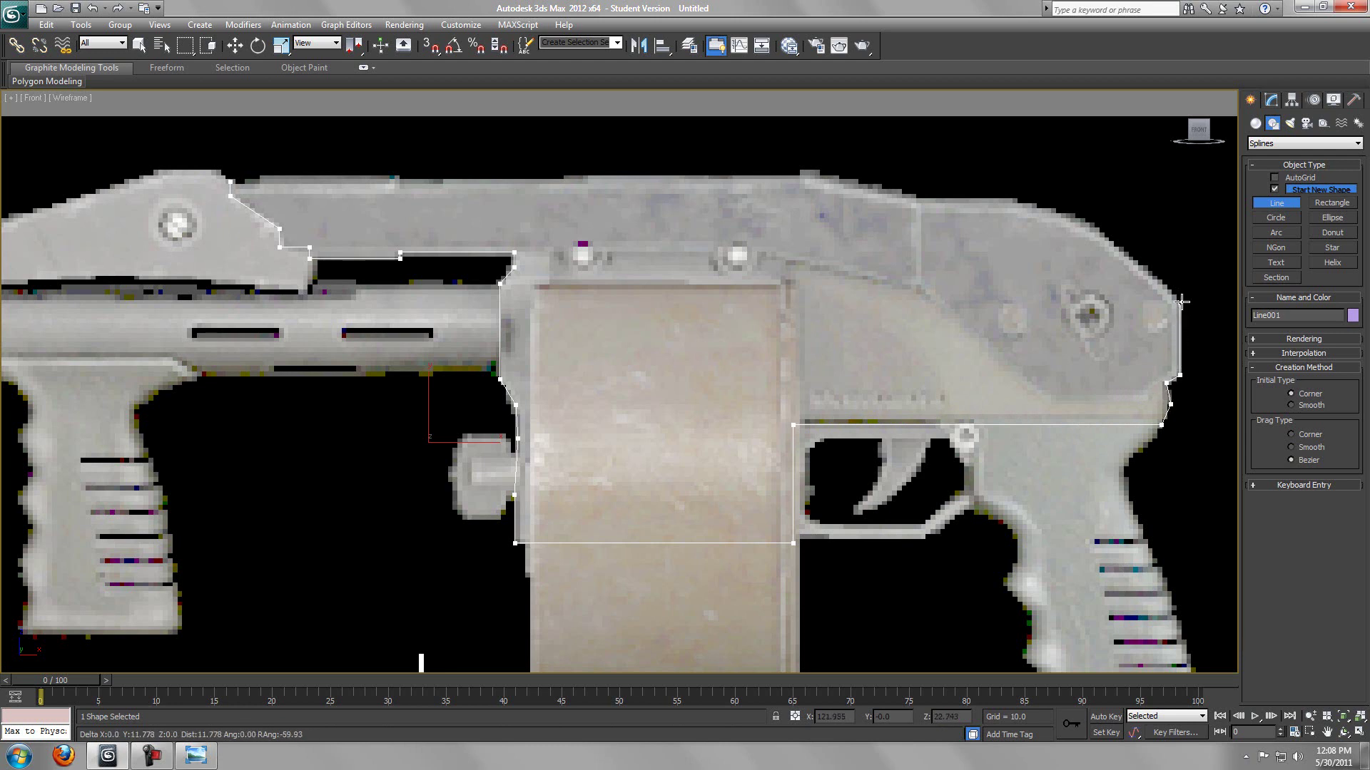
pyautogui.click(1180, 301)
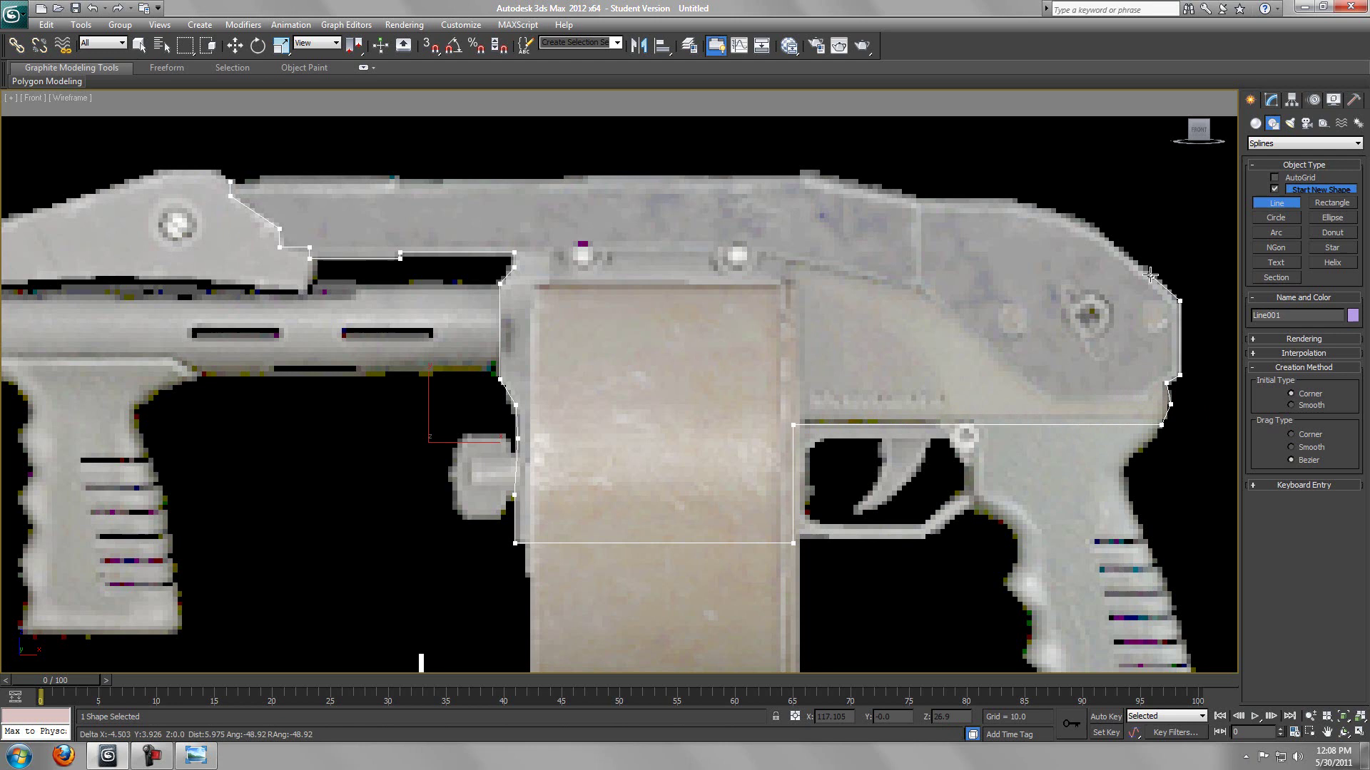
pyautogui.click(1149, 274)
pyautogui.click(1103, 234)
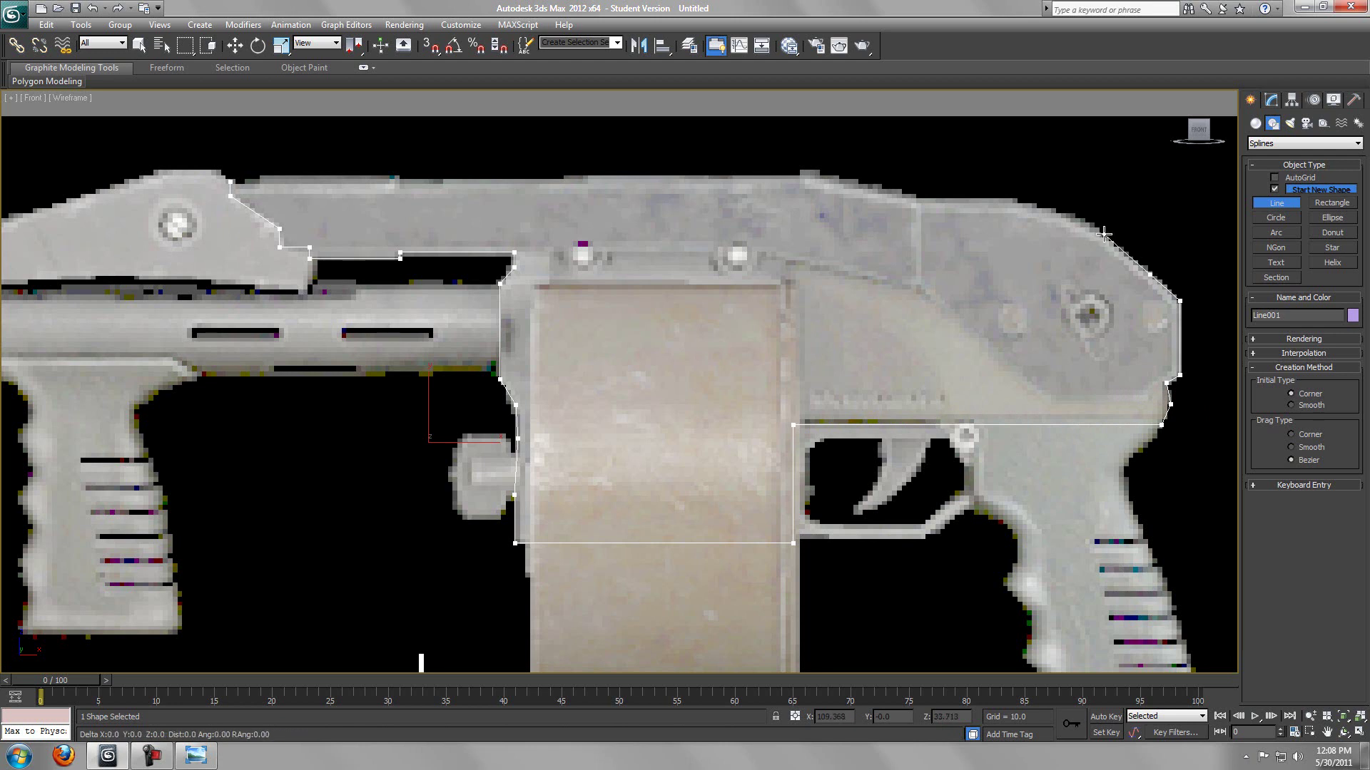
pyautogui.click(1043, 209)
pyautogui.click(978, 202)
pyautogui.click(916, 202)
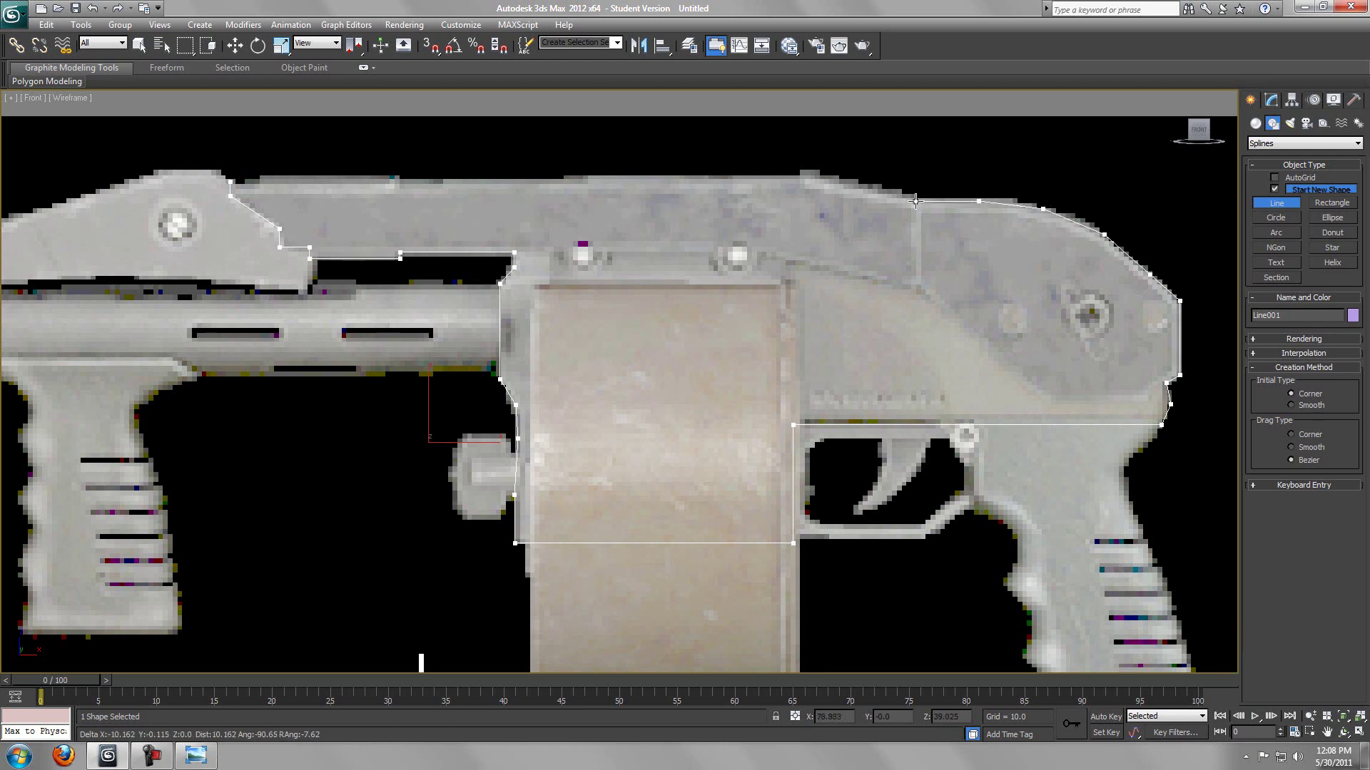
# Step: Trace the sloped and straight top edge back to the starting vertex and close the spline
pyautogui.click(811, 174)
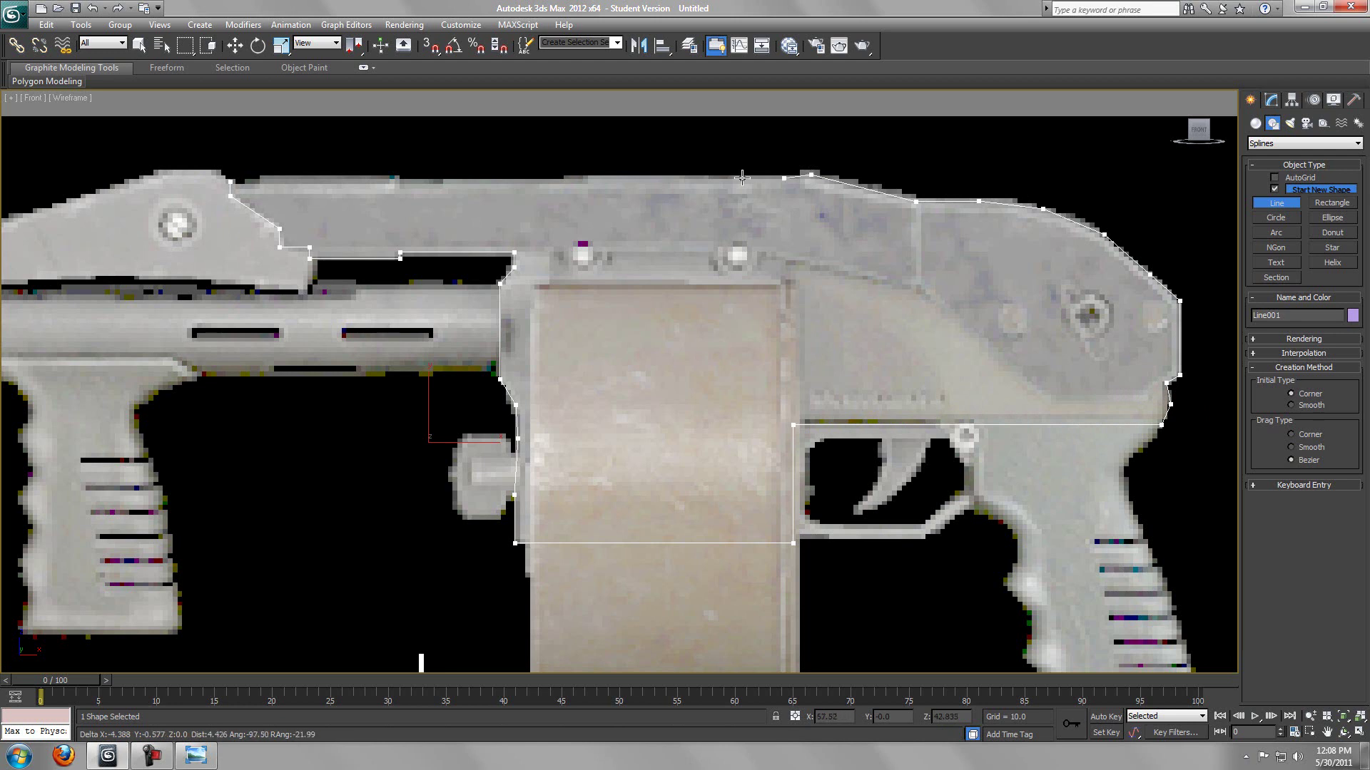
pyautogui.click(230, 175)
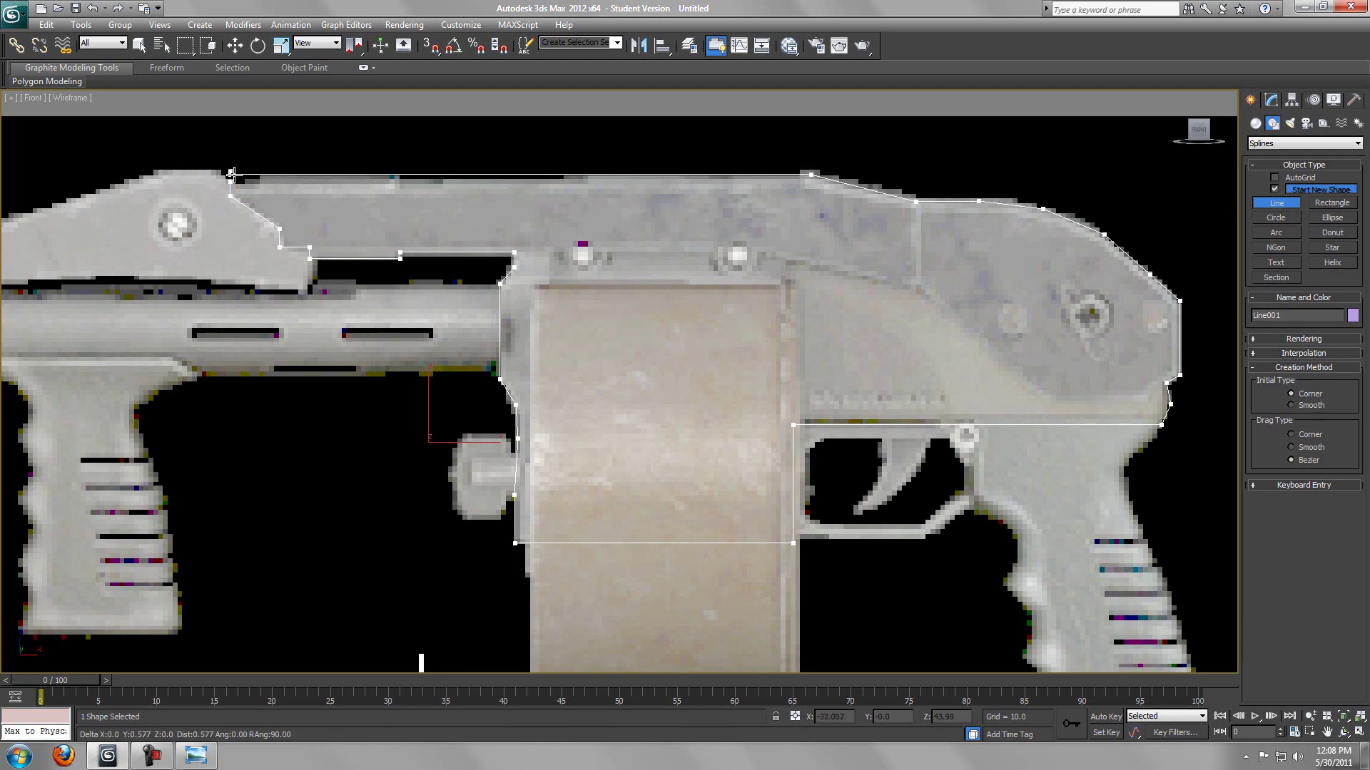
pyautogui.click(230, 175)
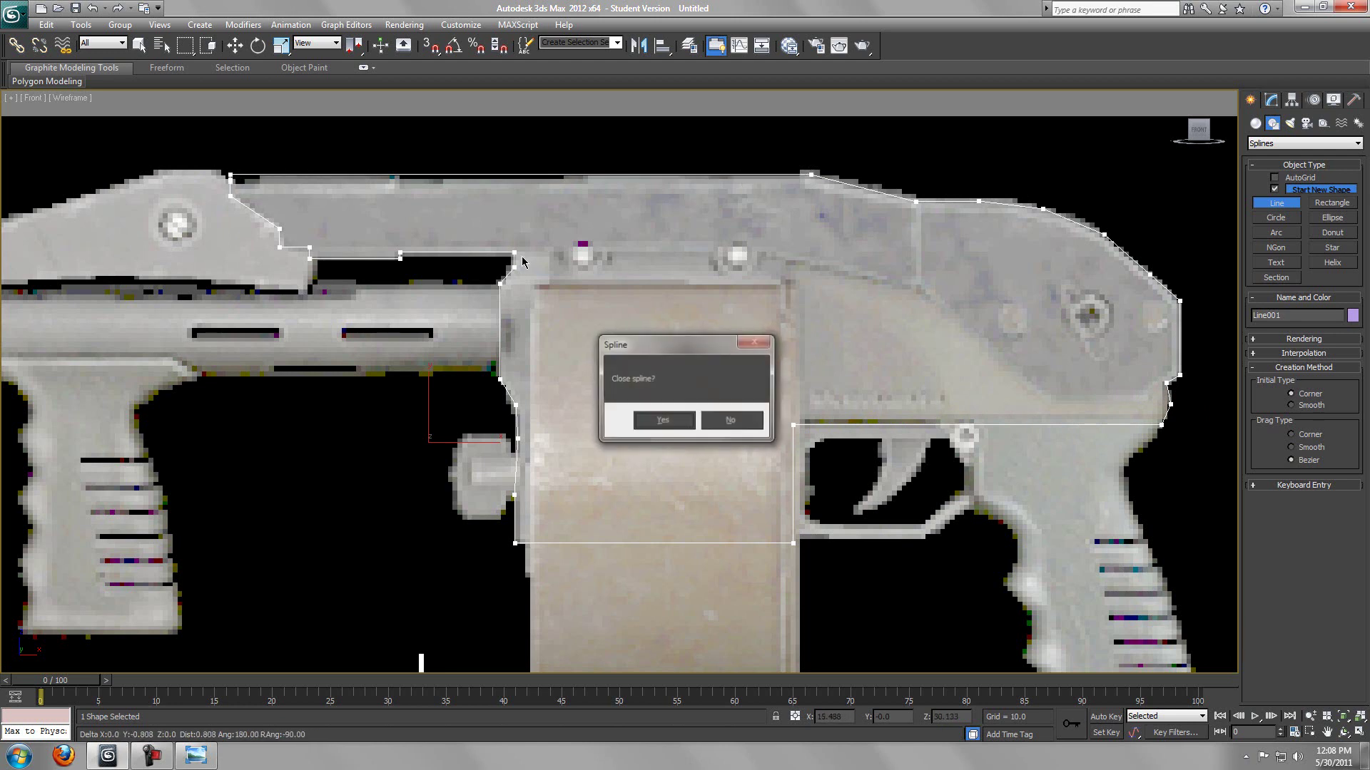
pyautogui.click(662, 421)
# Step: Edit the outline's vertices and fillet the corners at the receiver's lower rear above the grip, the lowest by about 0.43
pyautogui.moveTo(601, 359); pyautogui.dragTo(507, 370, button='middle')
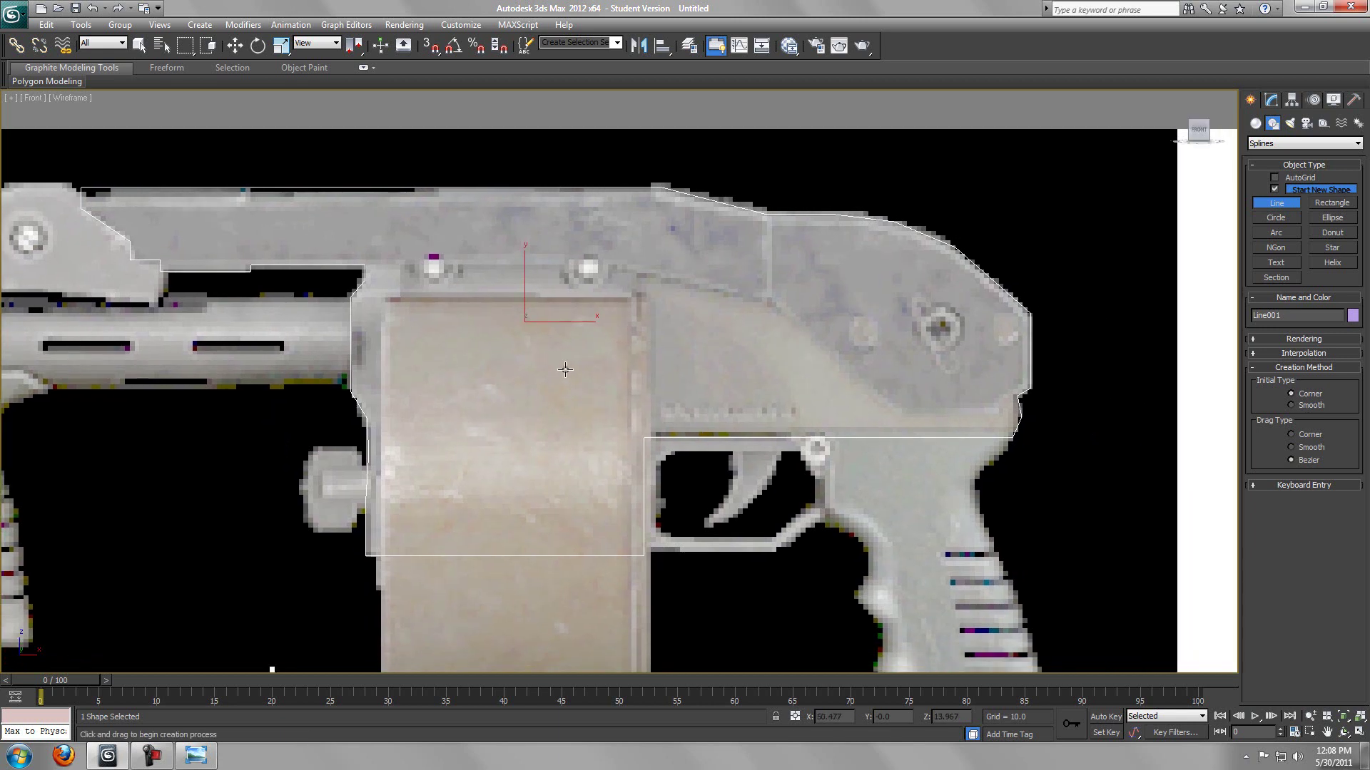
pyautogui.click(1272, 100)
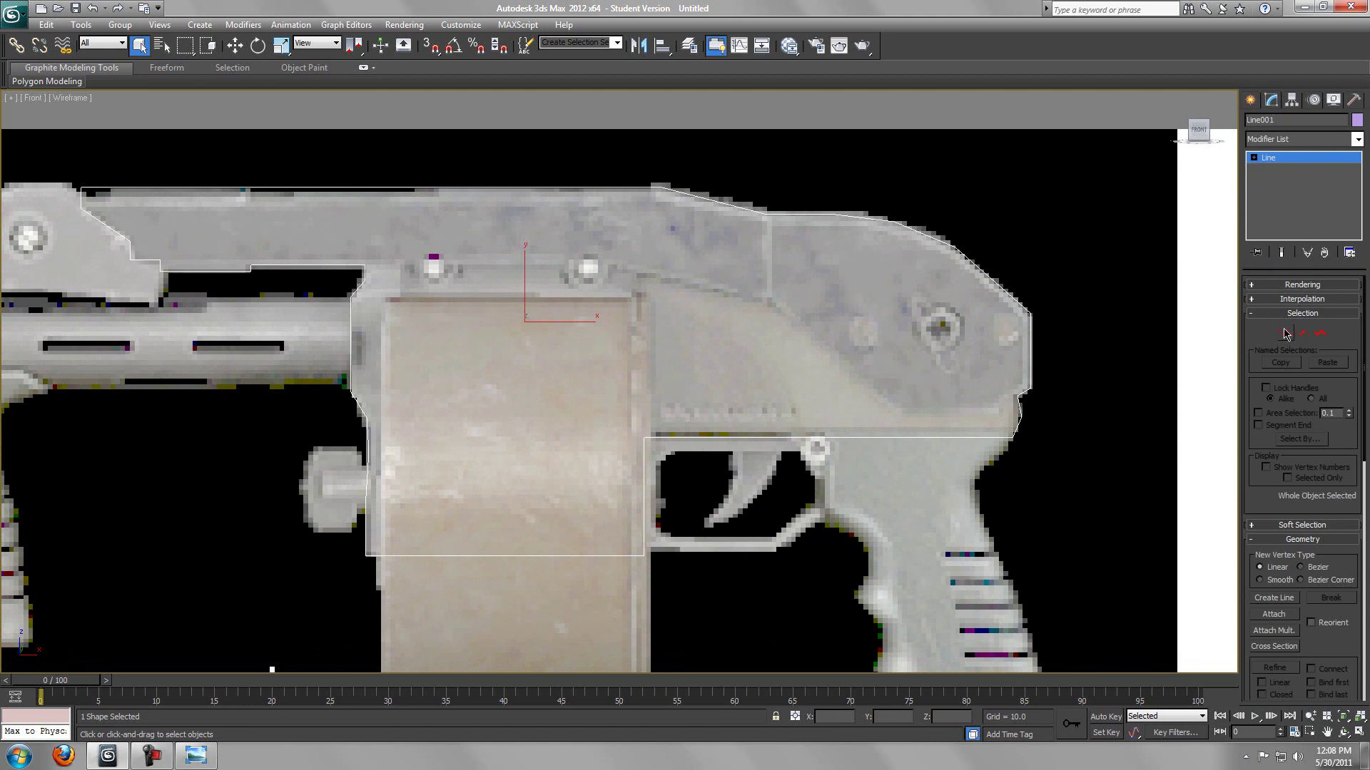
pyautogui.click(1286, 333)
pyautogui.moveTo(1334, 654); pyautogui.dragTo(1321, 468)
pyautogui.scroll(-5, 1291, 597)
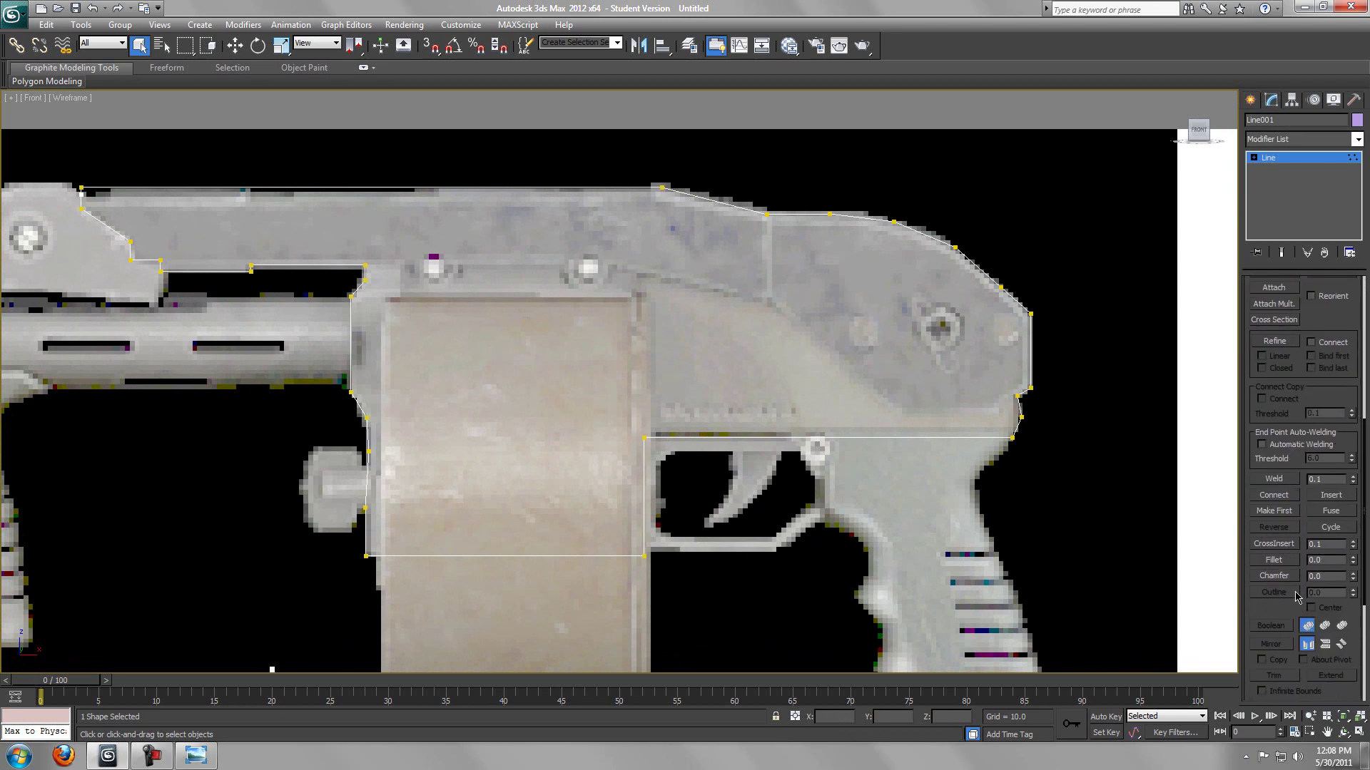
pyautogui.scroll(-3, 1274, 592)
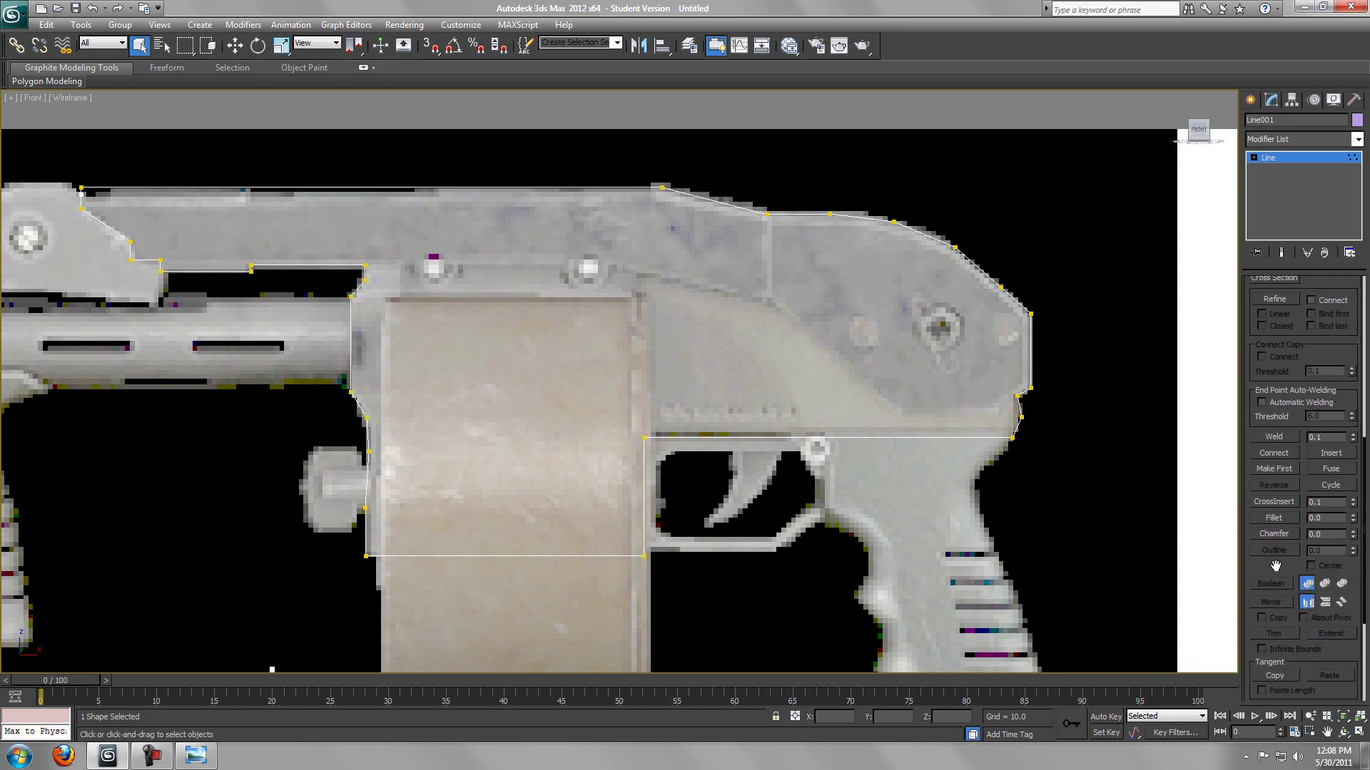
pyautogui.click(1273, 518)
pyautogui.scroll(5, 1042, 511)
pyautogui.moveTo(1045, 513); pyautogui.dragTo(950, 477, button='middle')
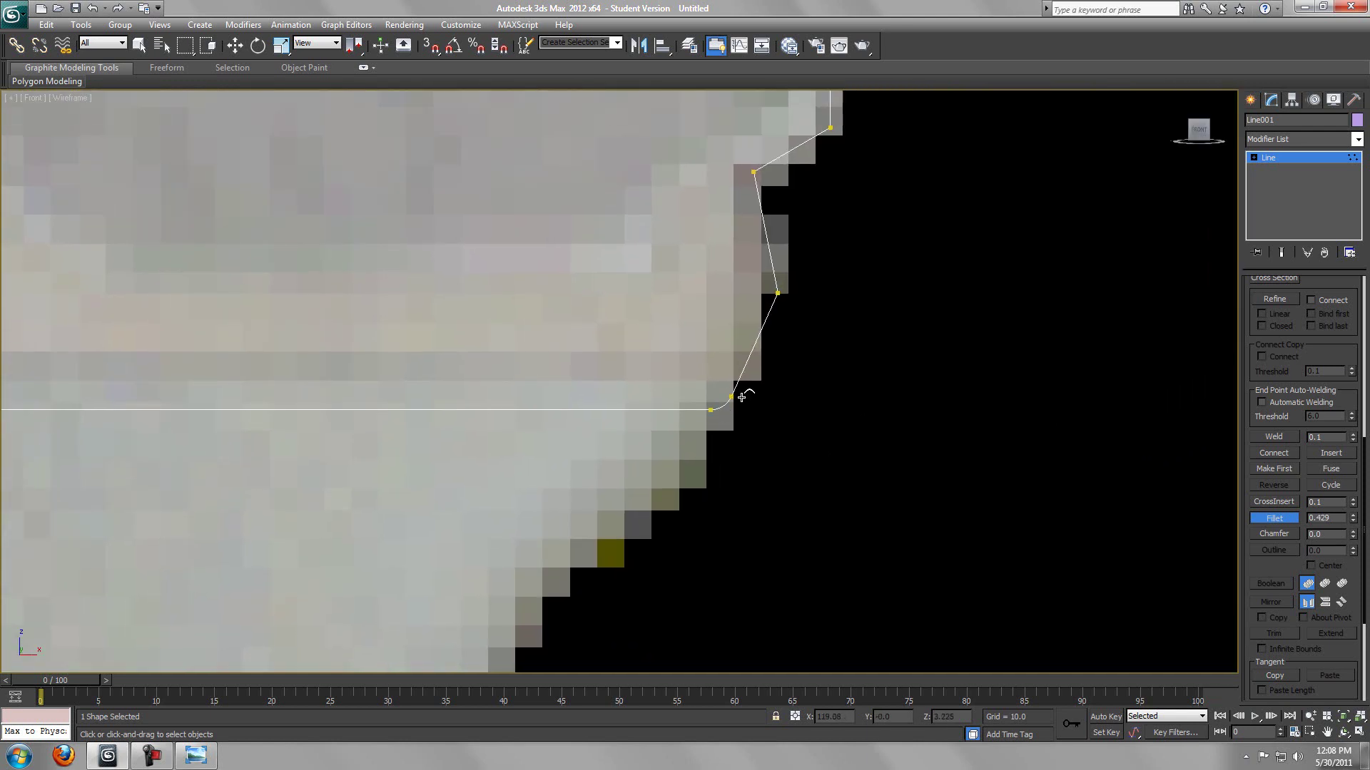
pyautogui.moveTo(762, 287); pyautogui.dragTo(715, 370, button='middle')
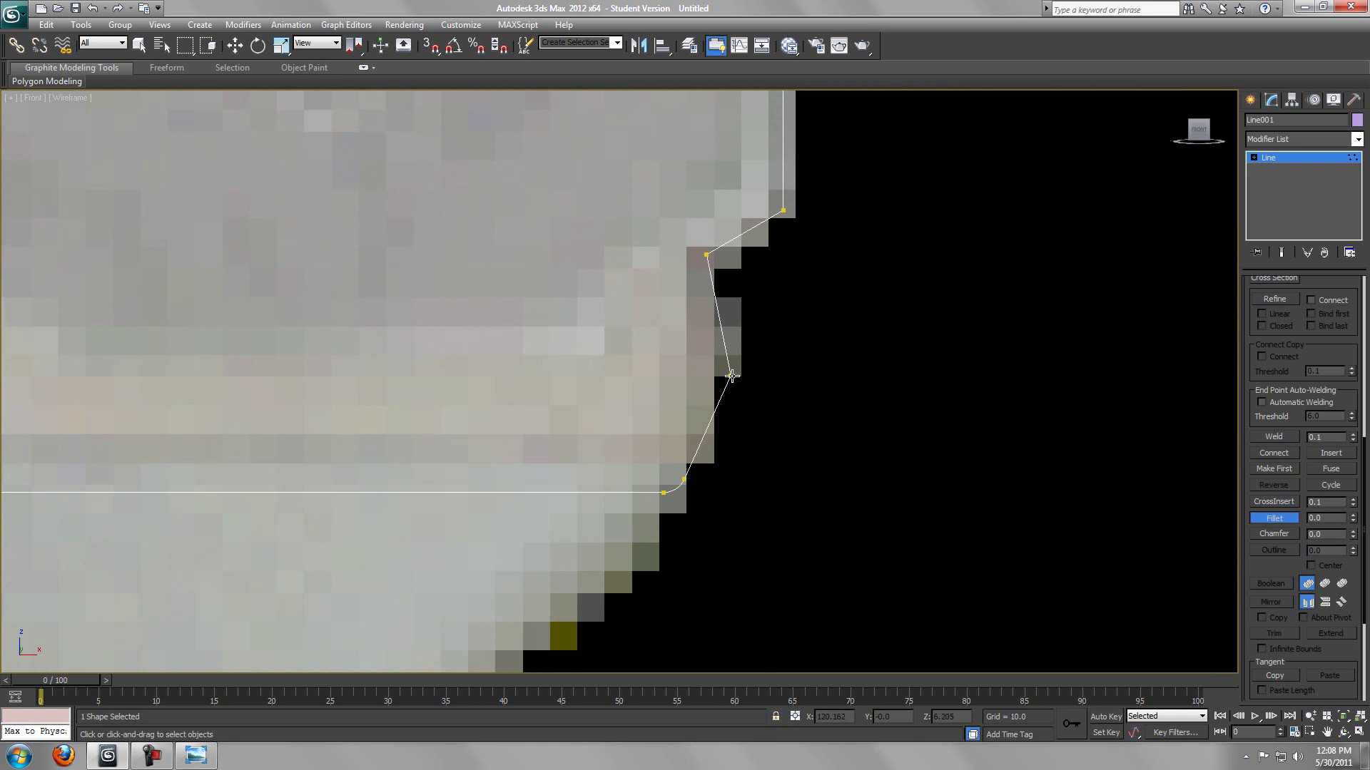
pyautogui.moveTo(732, 376); pyautogui.dragTo(779, 351)
pyautogui.moveTo(706, 254); pyautogui.dragTo(793, 182)
# Step: Fillet the outline's upper rear corner and the vertices along the curved rear top of the receiver
pyautogui.moveTo(769, 314); pyautogui.dragTo(725, 556, button='middle')
pyautogui.moveTo(711, 320); pyautogui.dragTo(719, 566, button='middle')
pyautogui.moveTo(746, 277); pyautogui.dragTo(789, 211)
pyautogui.scroll(-2, 698, 327)
pyautogui.moveTo(560, 289); pyautogui.dragTo(694, 428, button='middle')
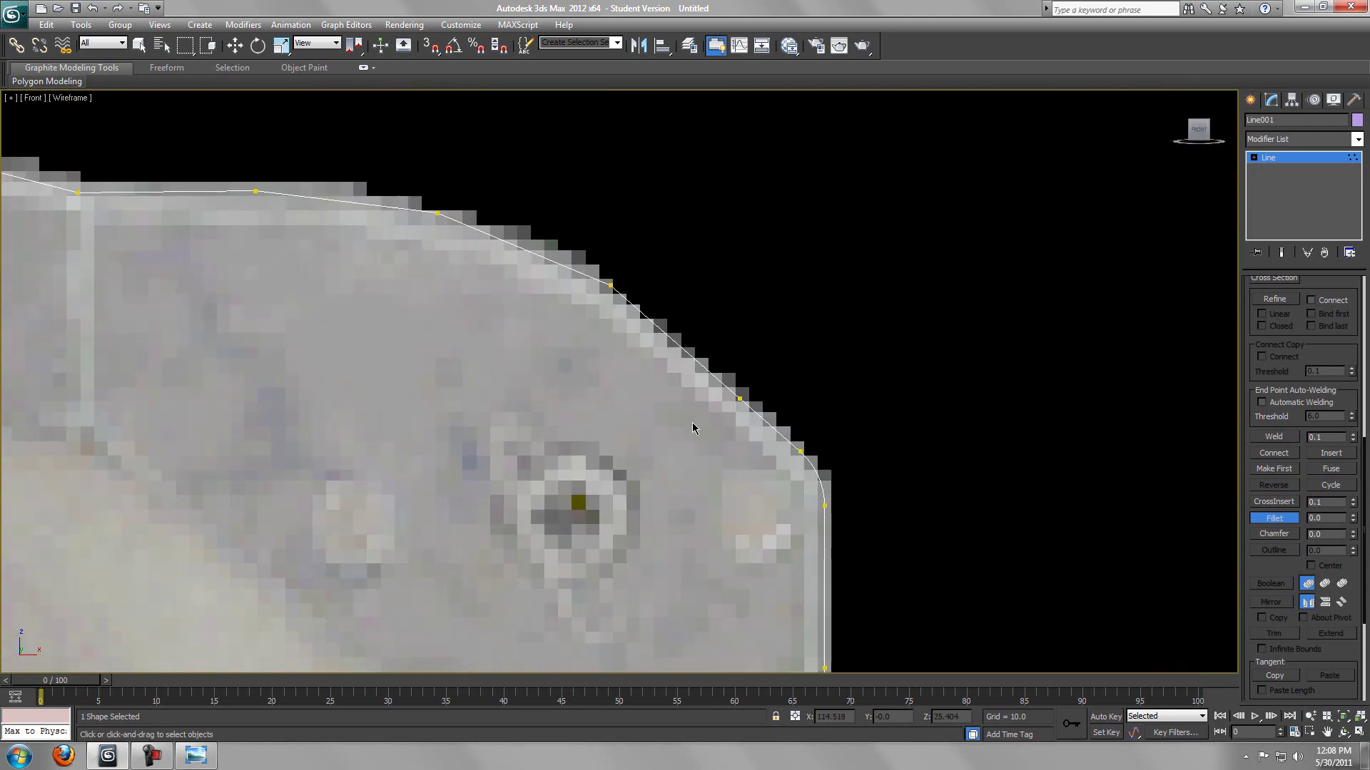
pyautogui.moveTo(661, 379); pyautogui.dragTo(711, 421, button='middle')
pyautogui.moveTo(625, 378); pyautogui.dragTo(716, 402, button='middle')
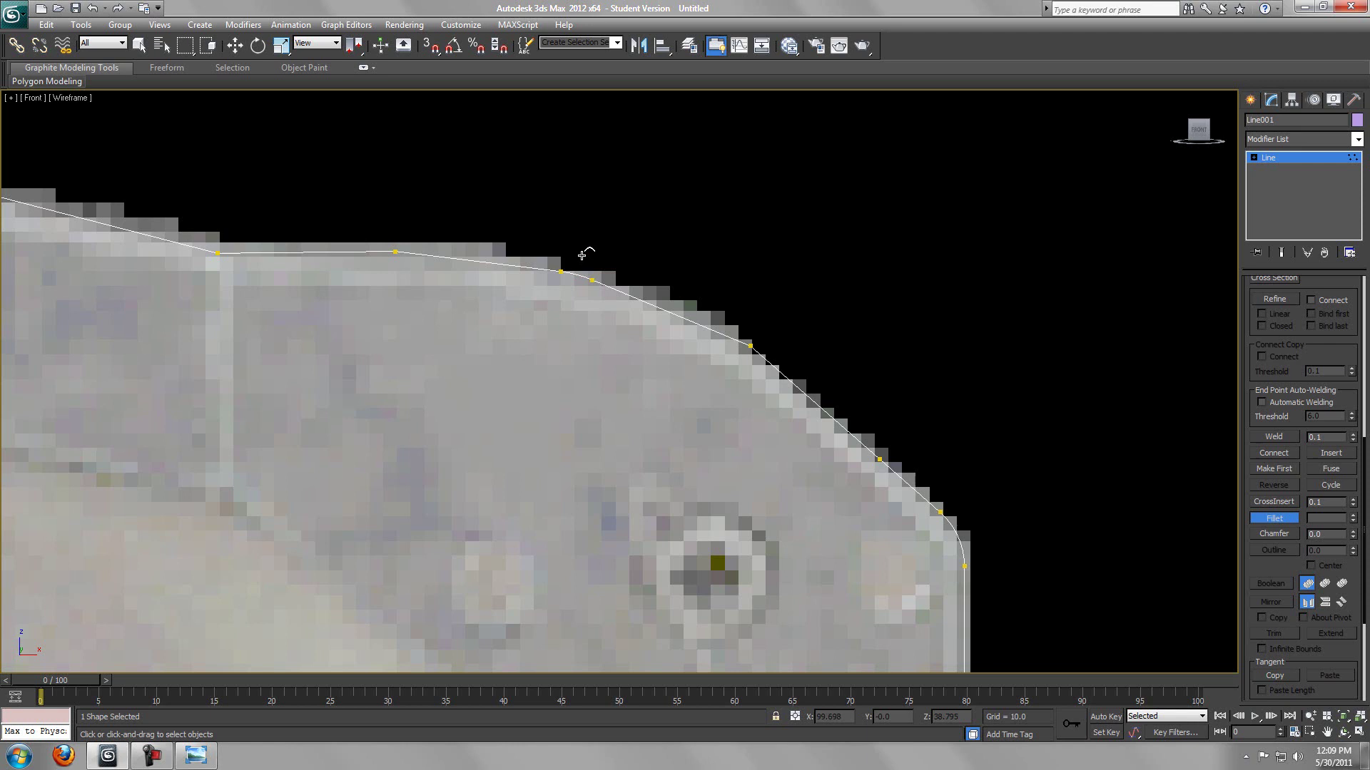
pyautogui.moveTo(480, 379); pyautogui.dragTo(553, 328, button='middle')
pyautogui.moveTo(576, 281); pyautogui.dragTo(594, 267)
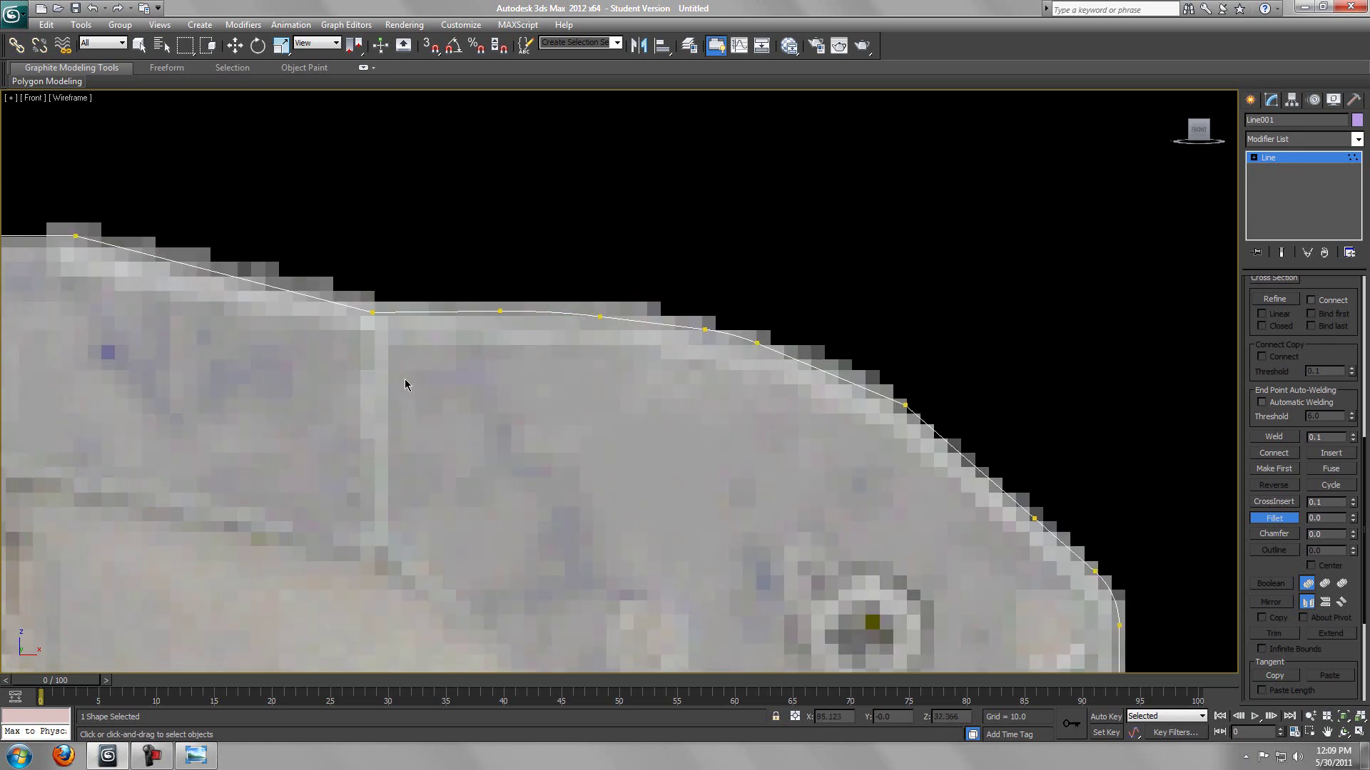
# Step: Fillet the outline's vertices at the top panel seam and at the peak where the straight top edge begins to slope
pyautogui.moveTo(396, 369); pyautogui.dragTo(604, 393, button='middle')
pyautogui.moveTo(584, 330); pyautogui.dragTo(597, 314)
pyautogui.moveTo(387, 433); pyautogui.dragTo(612, 501, button='middle')
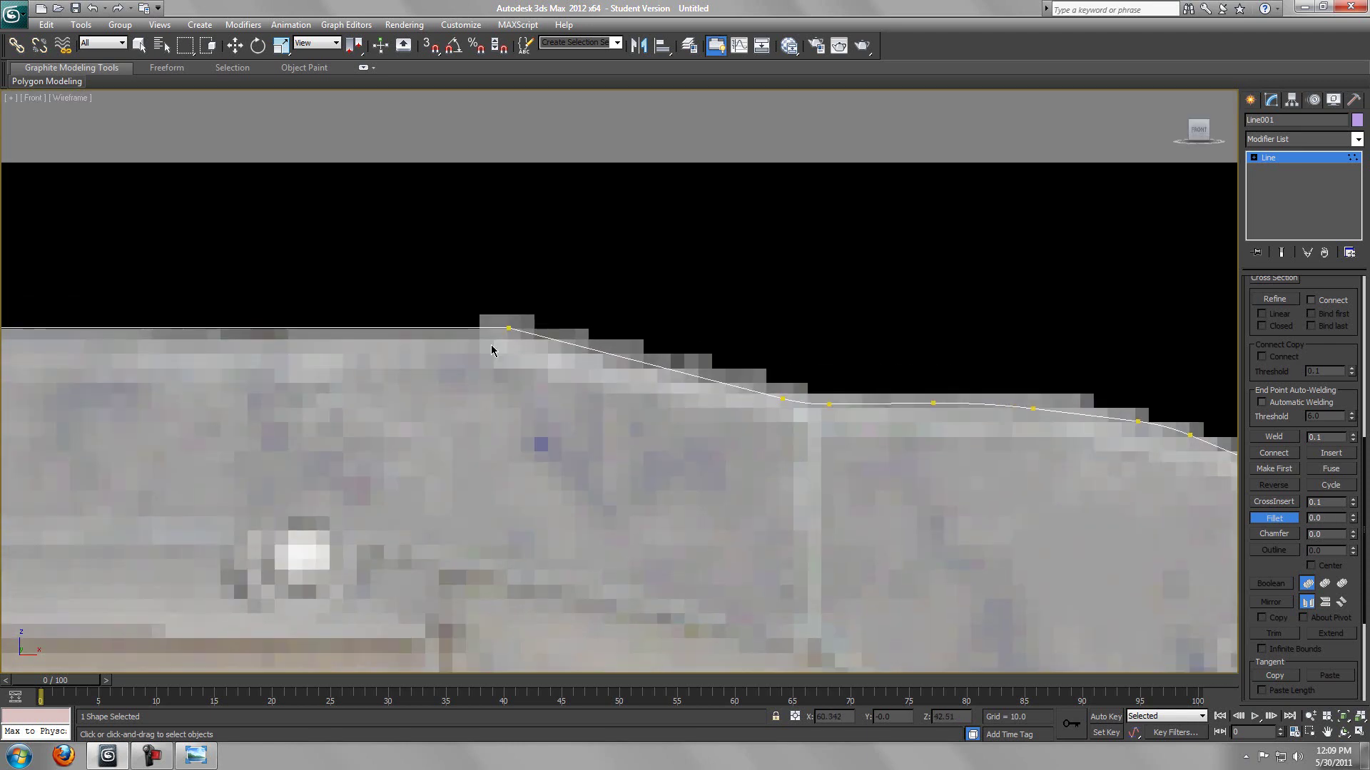
pyautogui.moveTo(511, 328); pyautogui.dragTo(566, 284)
# Step: Fillet the outline's inner corner behind the drum above the trigger guard, undoing the first attempt and redoing it with a smaller radius
pyautogui.moveTo(340, 464)
pyautogui.mouseDown(button='middle')
pyautogui.moveTo(615, 427)
pyautogui.moveTo(588, 451)
pyautogui.moveTo(592, 440)
pyautogui.moveTo(634, 456)
pyautogui.mouseUp(button='middle')
pyautogui.scroll(-3, 634, 456)
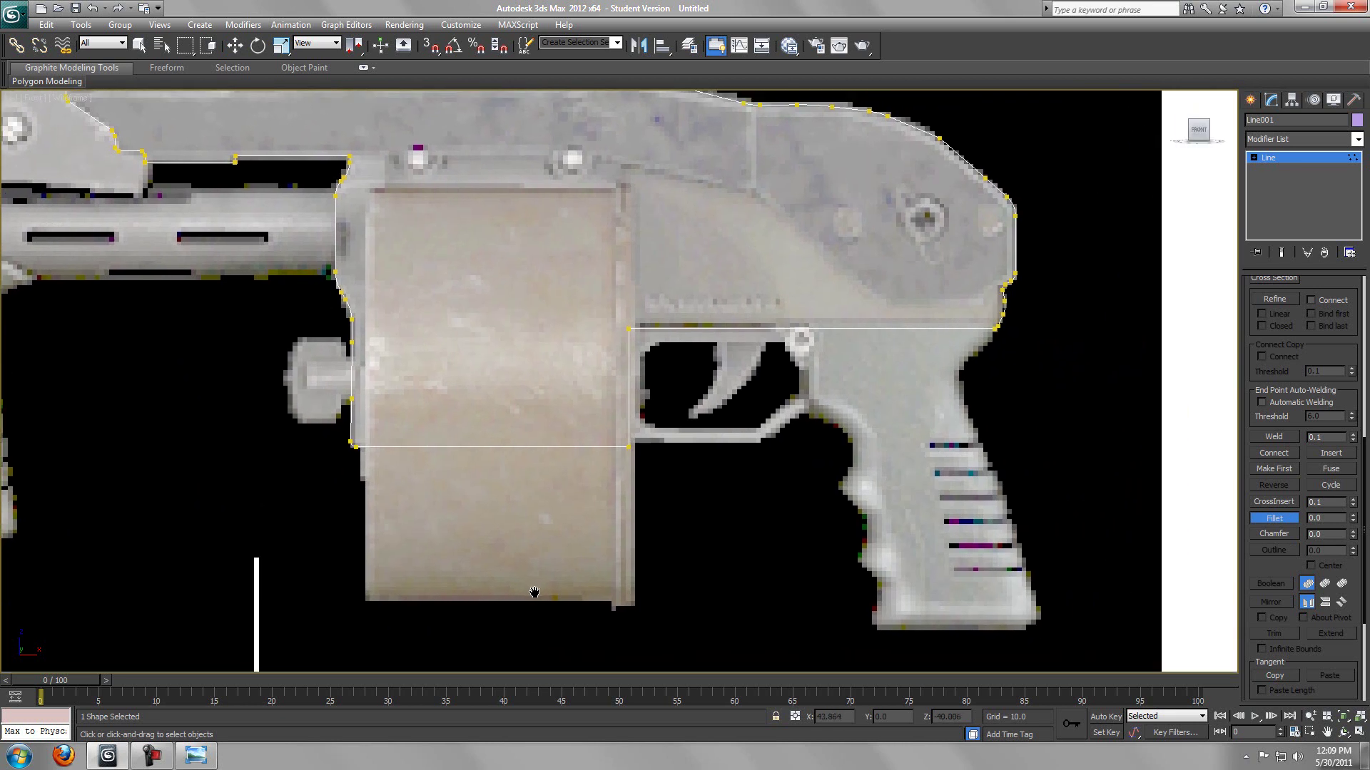
pyautogui.scroll(2, 588, 421)
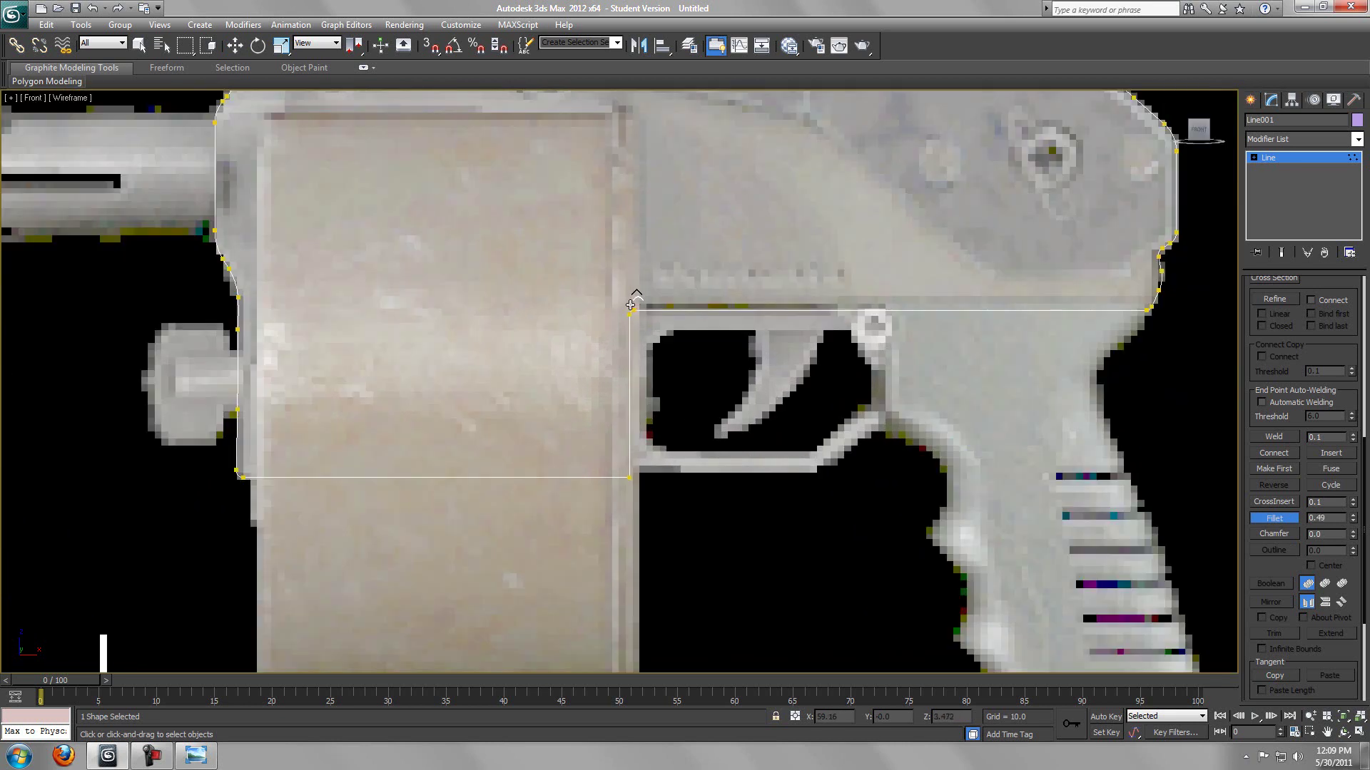
pyautogui.moveTo(630, 305); pyautogui.dragTo(642, 289)
pyautogui.hotkey('ctrl', 'z')
pyautogui.moveTo(629, 308); pyautogui.dragTo(636, 301)
pyautogui.click(1268, 518)
pyautogui.scroll(-2, 892, 564)
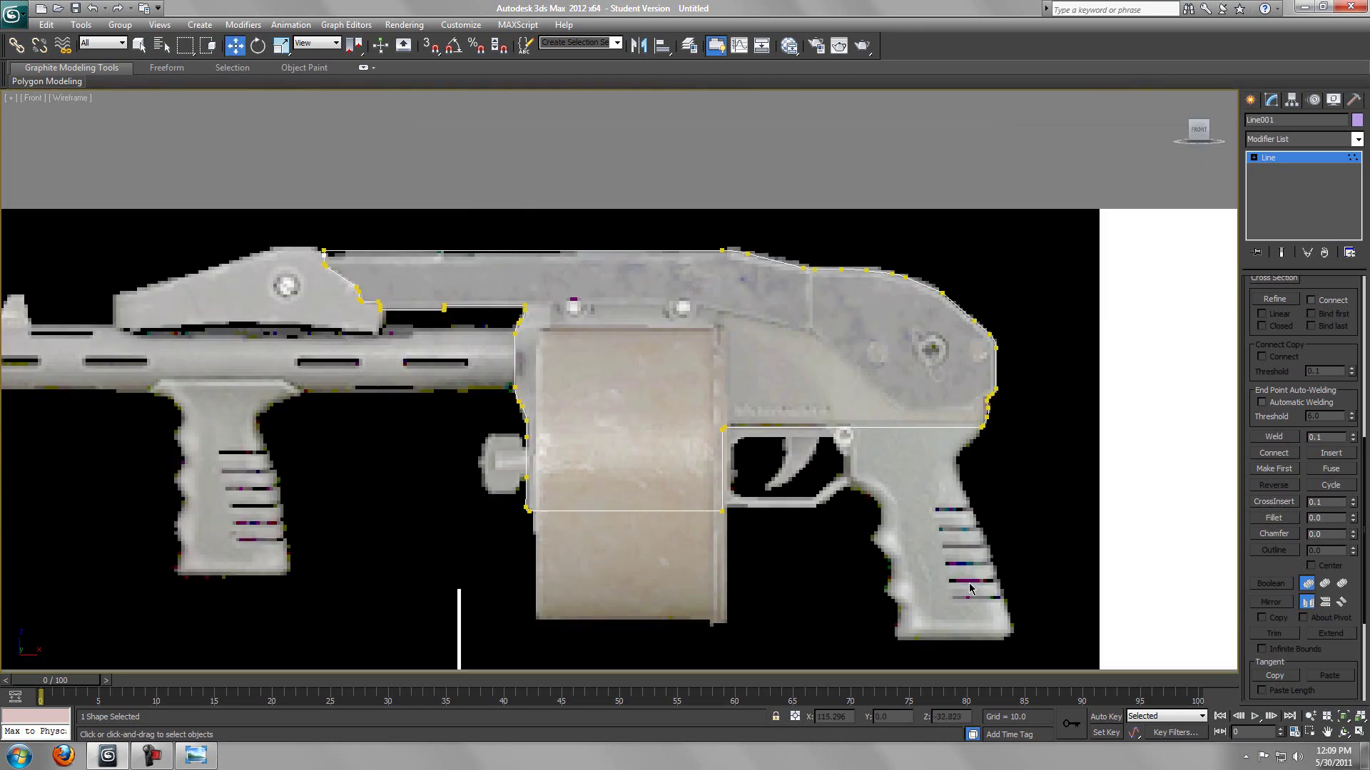
# Step: Apply an Extrude modifier to the receiver outline with an amount of 14
pyautogui.click(1356, 139)
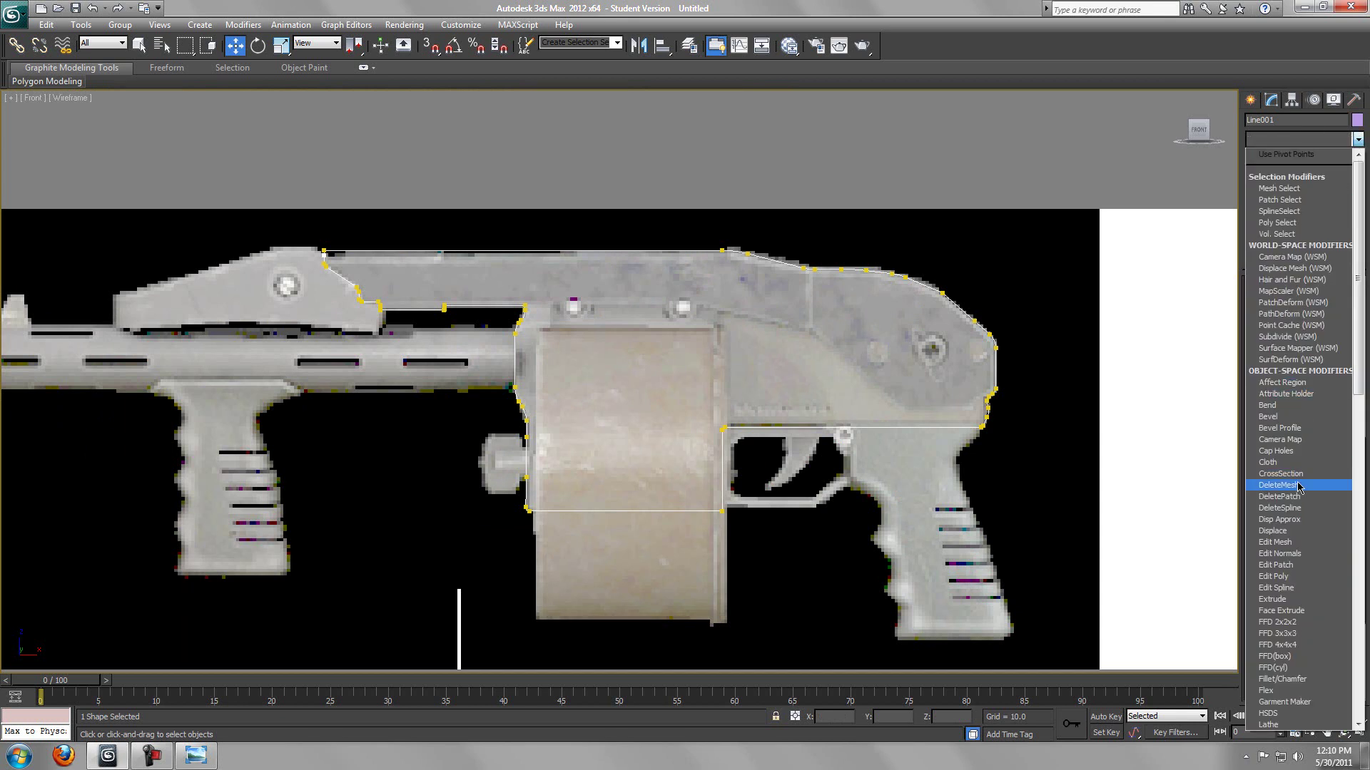
pyautogui.press('s')
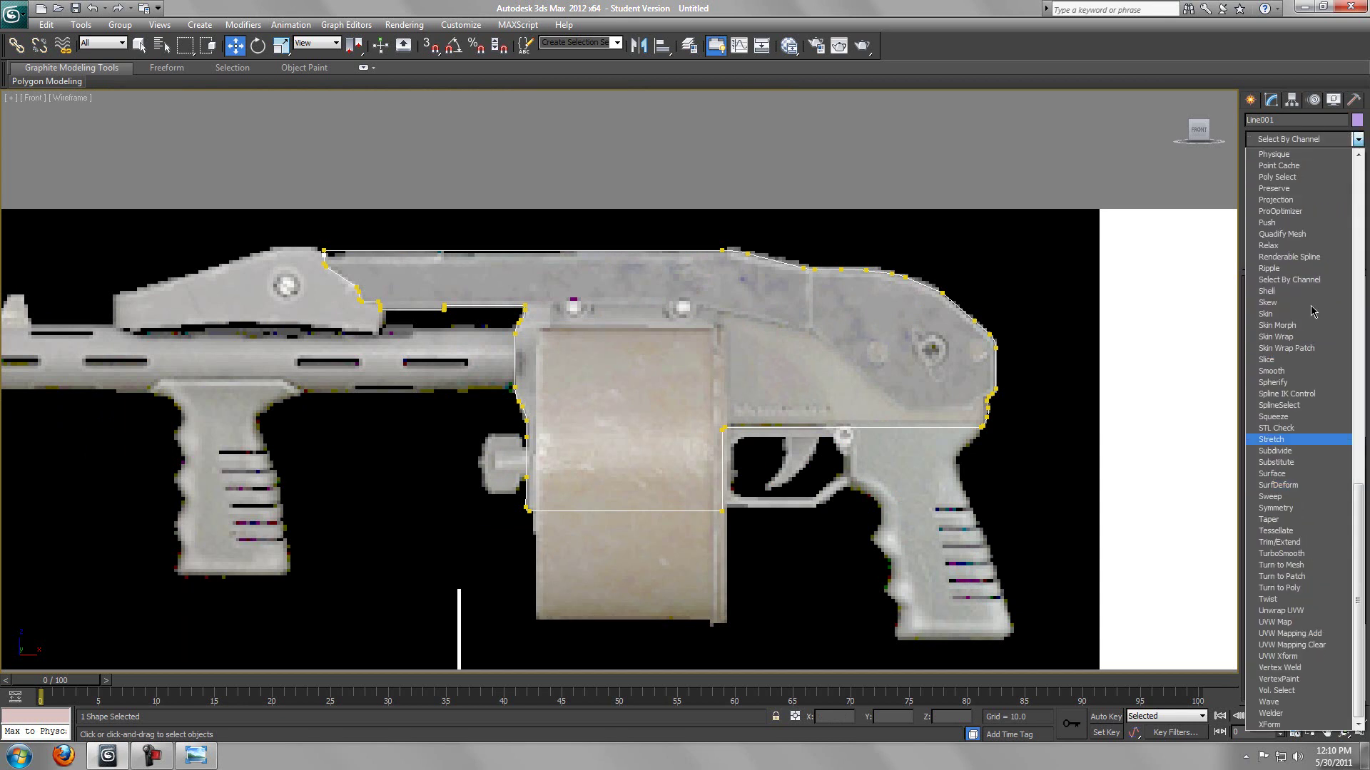
pyautogui.press('e')
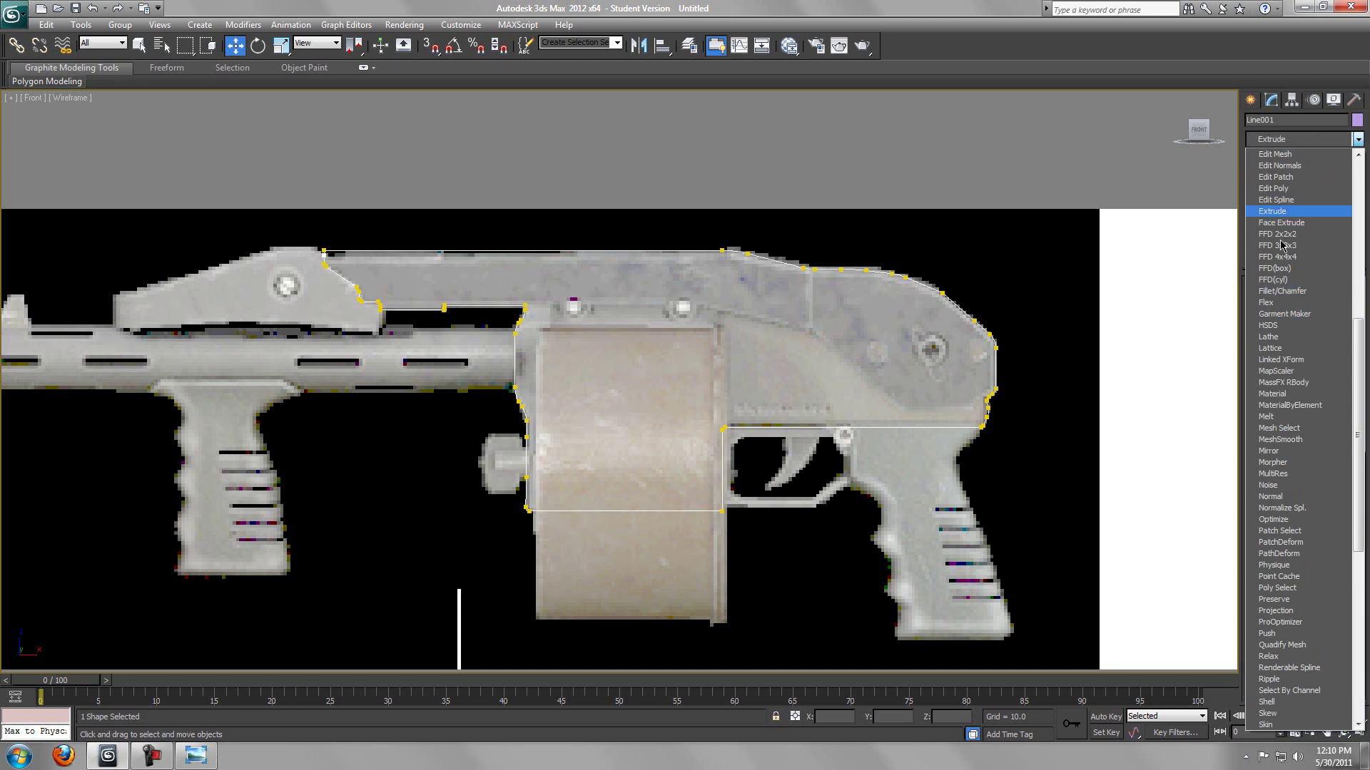
pyautogui.click(1274, 211)
pyautogui.press('e')
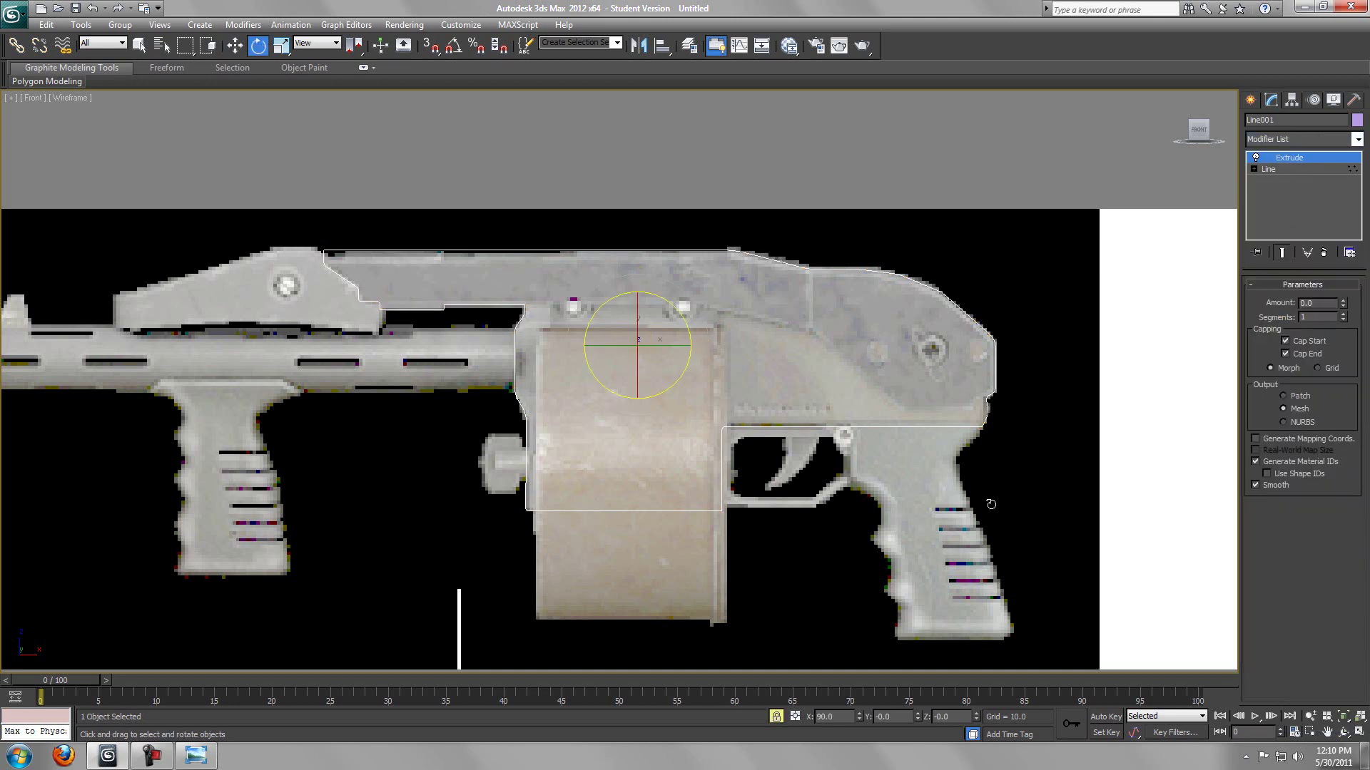
pyautogui.hotkey('alt', 'w')
pyautogui.rightClick(991, 504)
pyautogui.hotkey('alt', 'w')
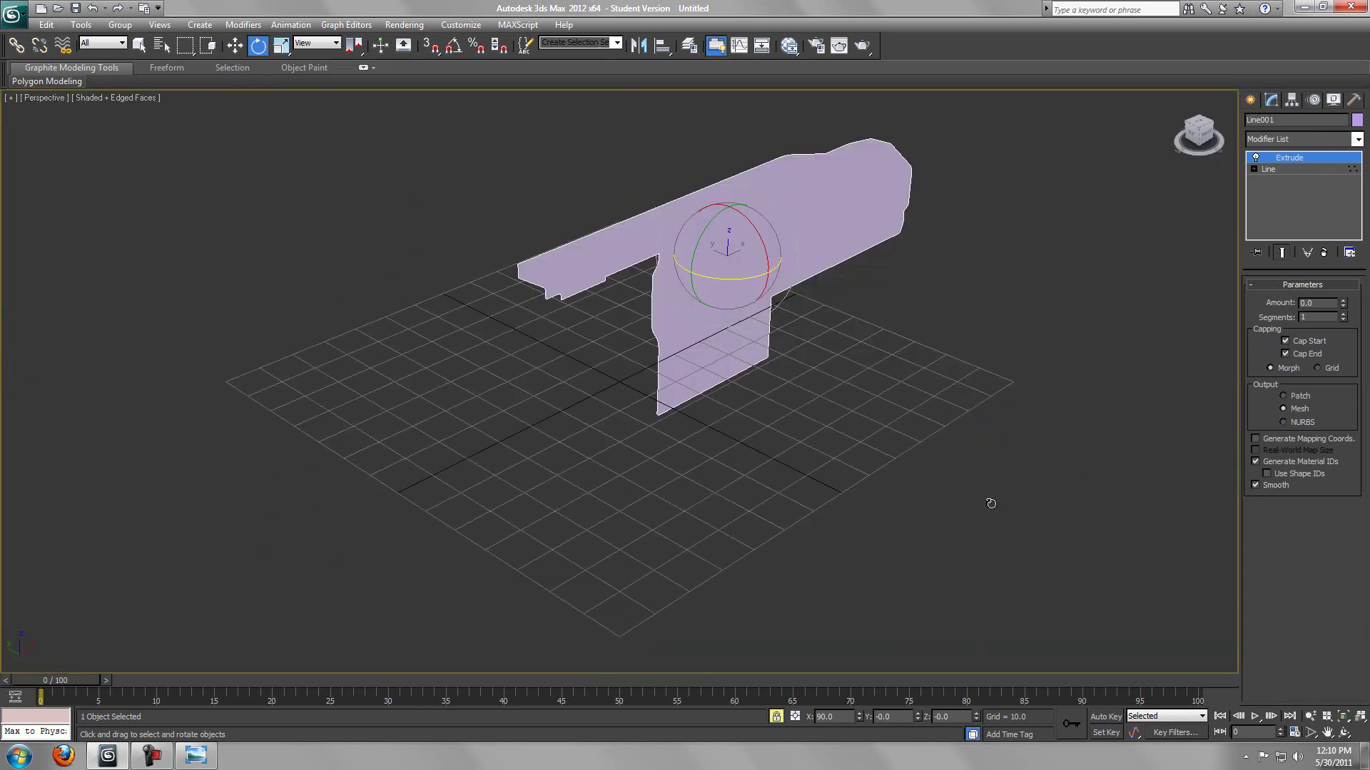
pyautogui.press('w')
pyautogui.press('z')
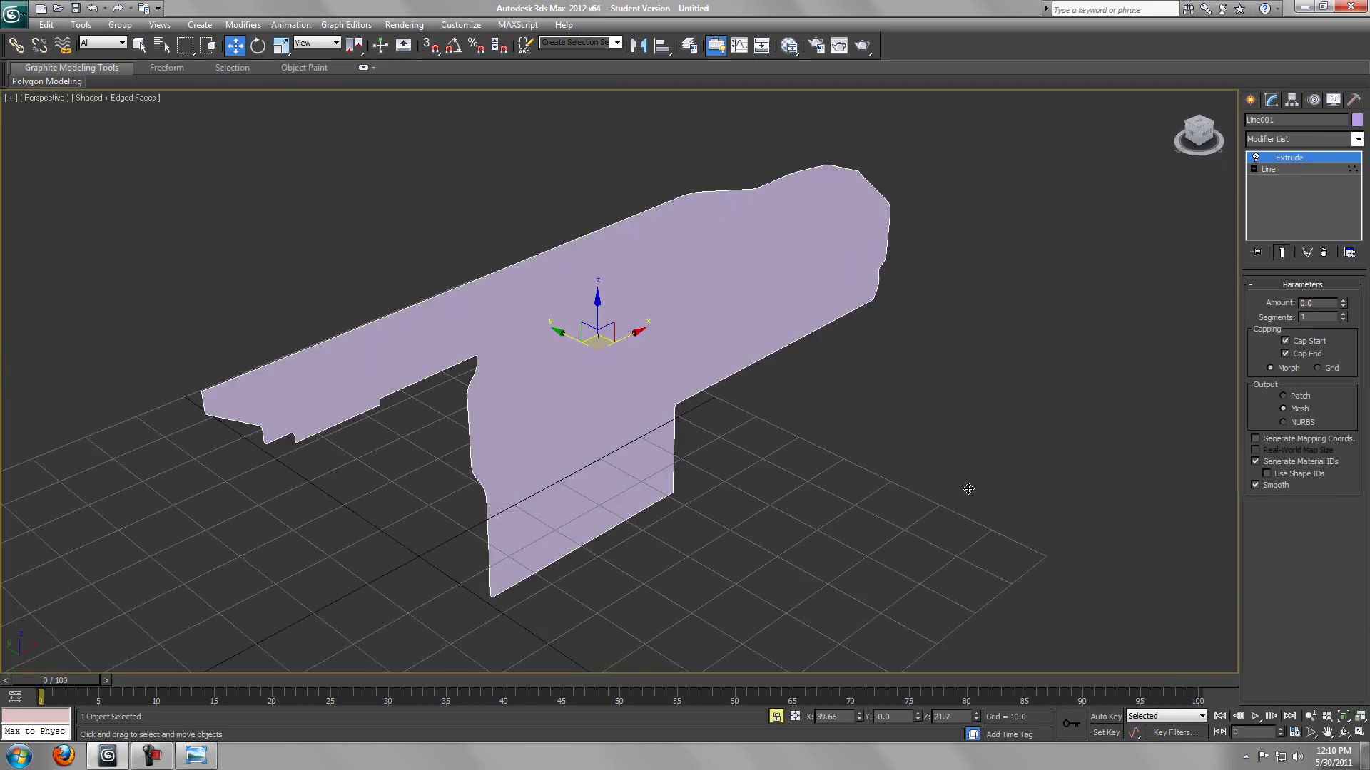
pyautogui.moveTo(968, 489); pyautogui.dragTo(978, 483, button='middle')
pyautogui.moveTo(1343, 303); pyautogui.dragTo(1311, 280)
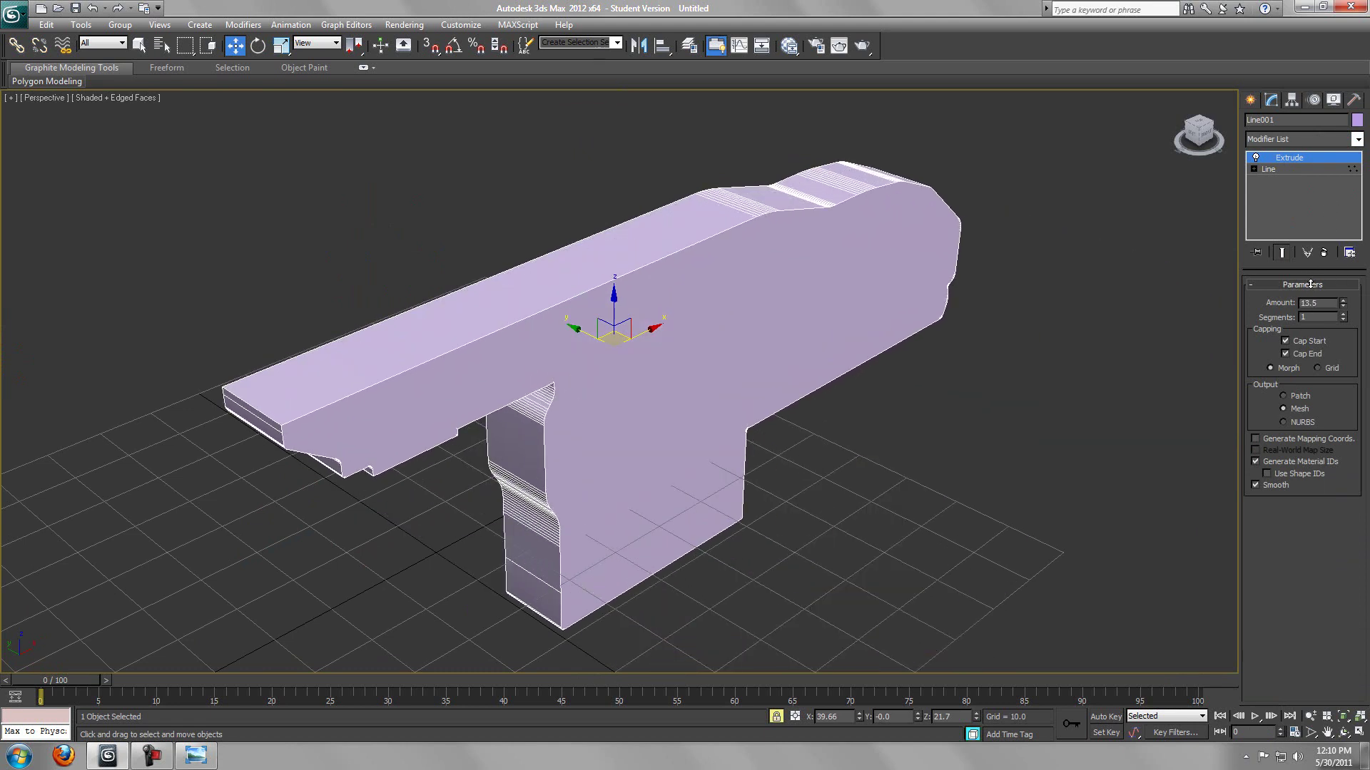
# Step: Examine the dao12 and denelstrikerpepp1 reference photos in Windows Photo Viewer to judge the receiver's thickness
pyautogui.click(196, 755)
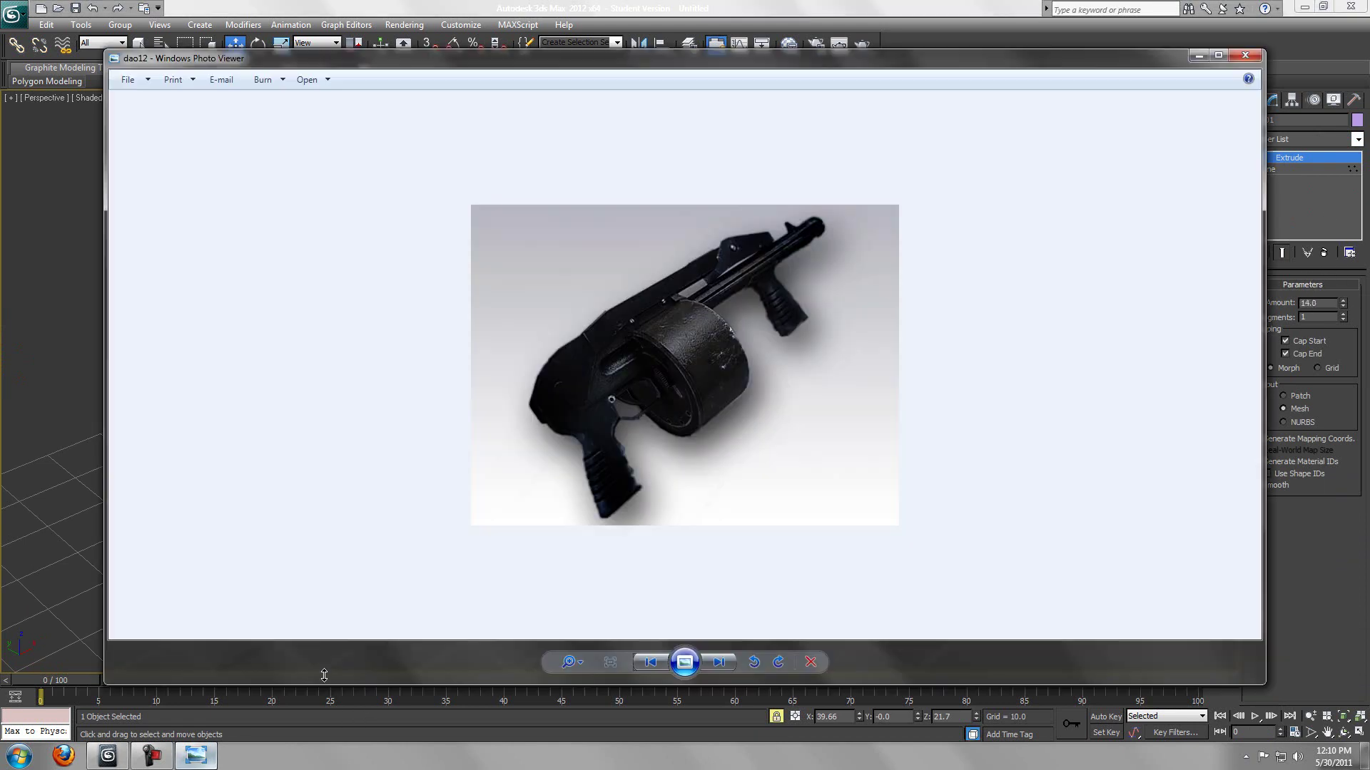
pyautogui.click(161, 760)
pyautogui.click(162, 760)
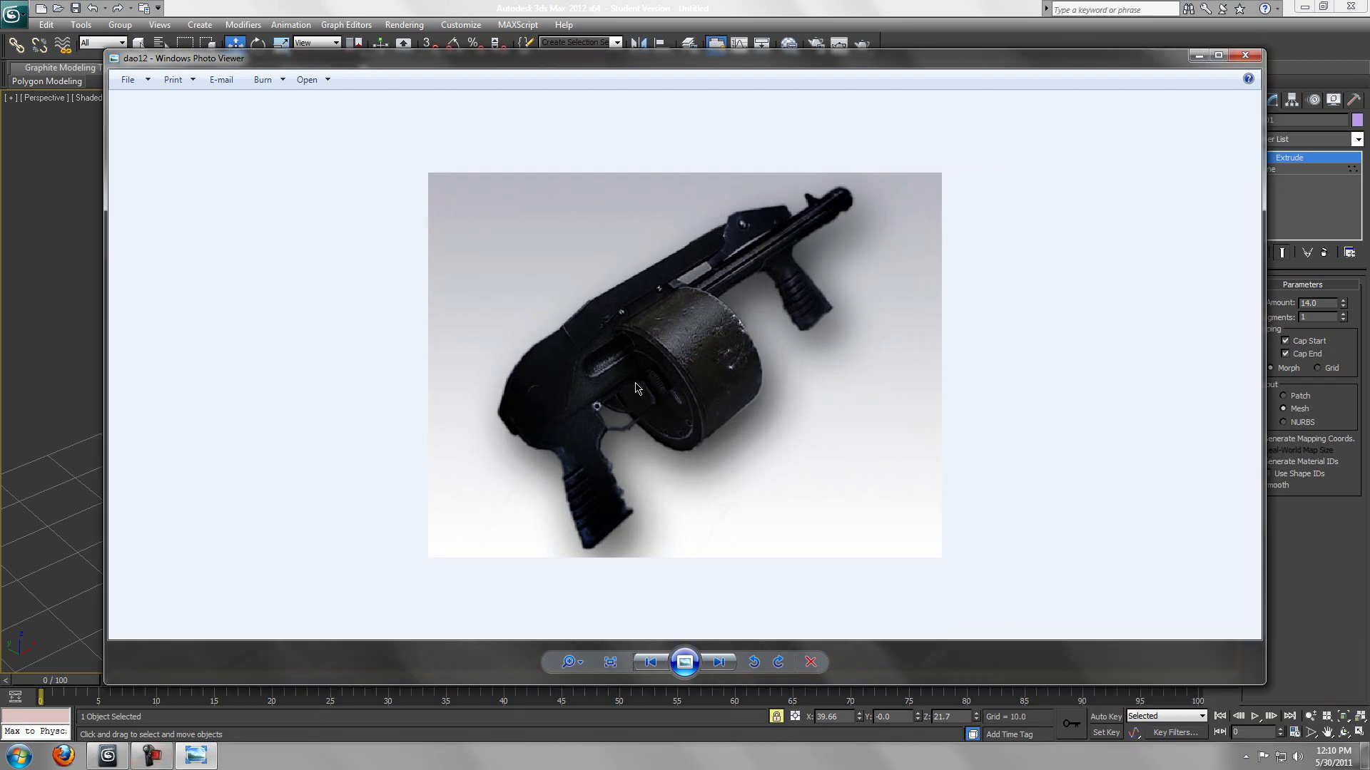
pyautogui.scroll(1, 630, 388)
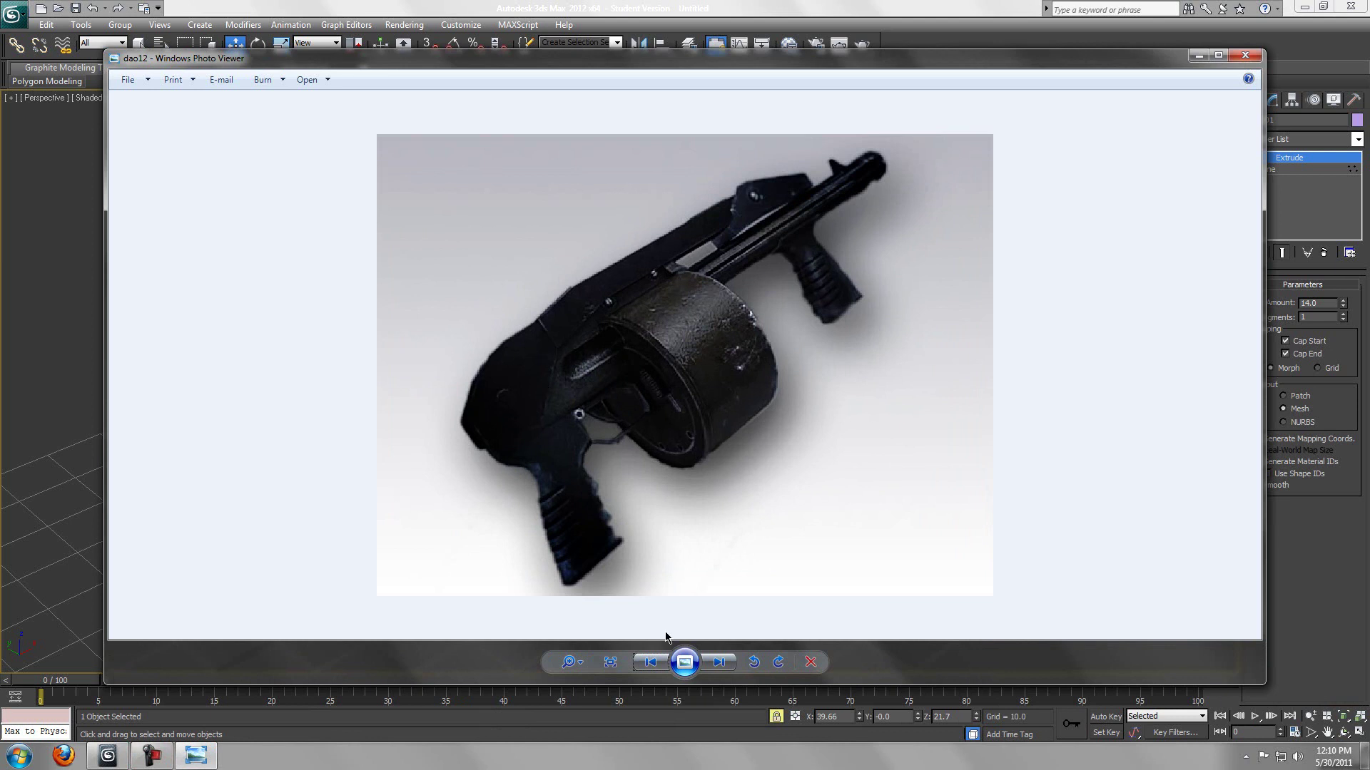
pyautogui.click(718, 662)
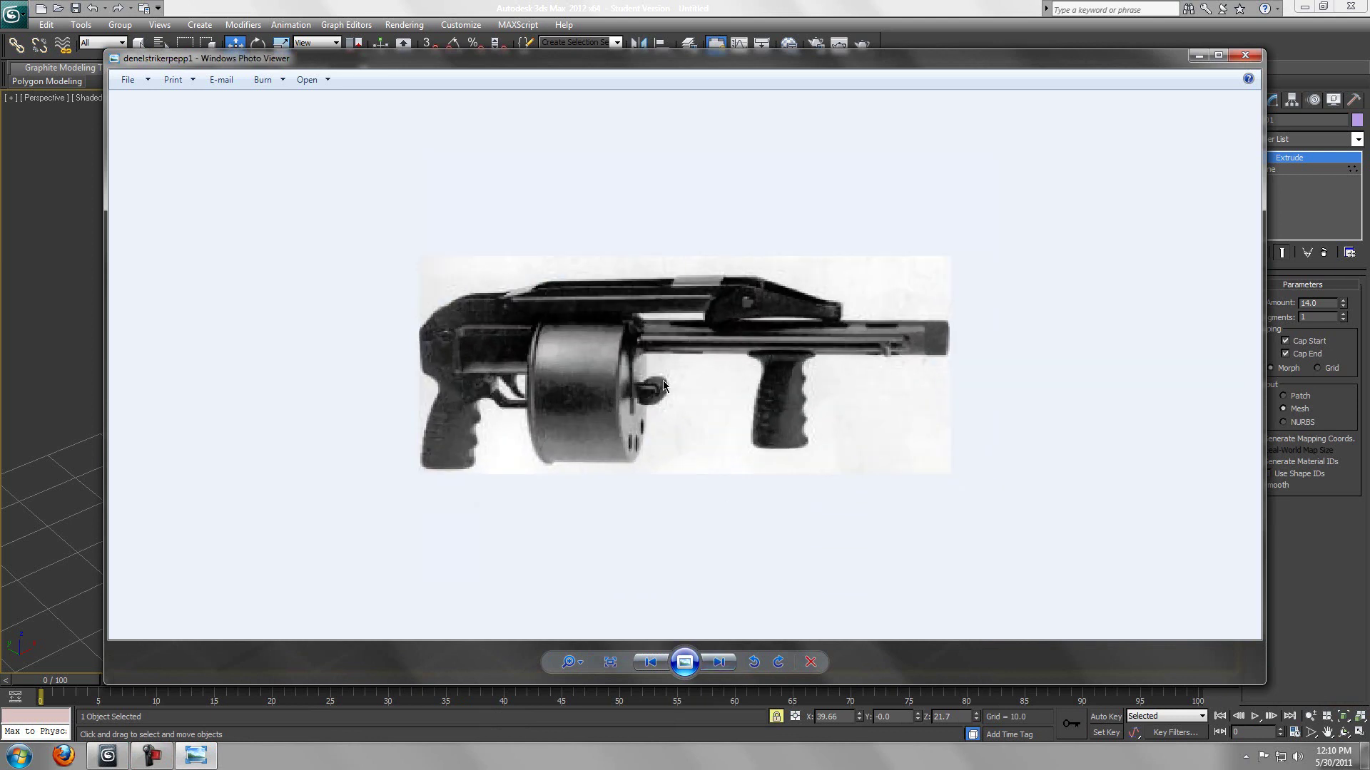
pyautogui.click(650, 662)
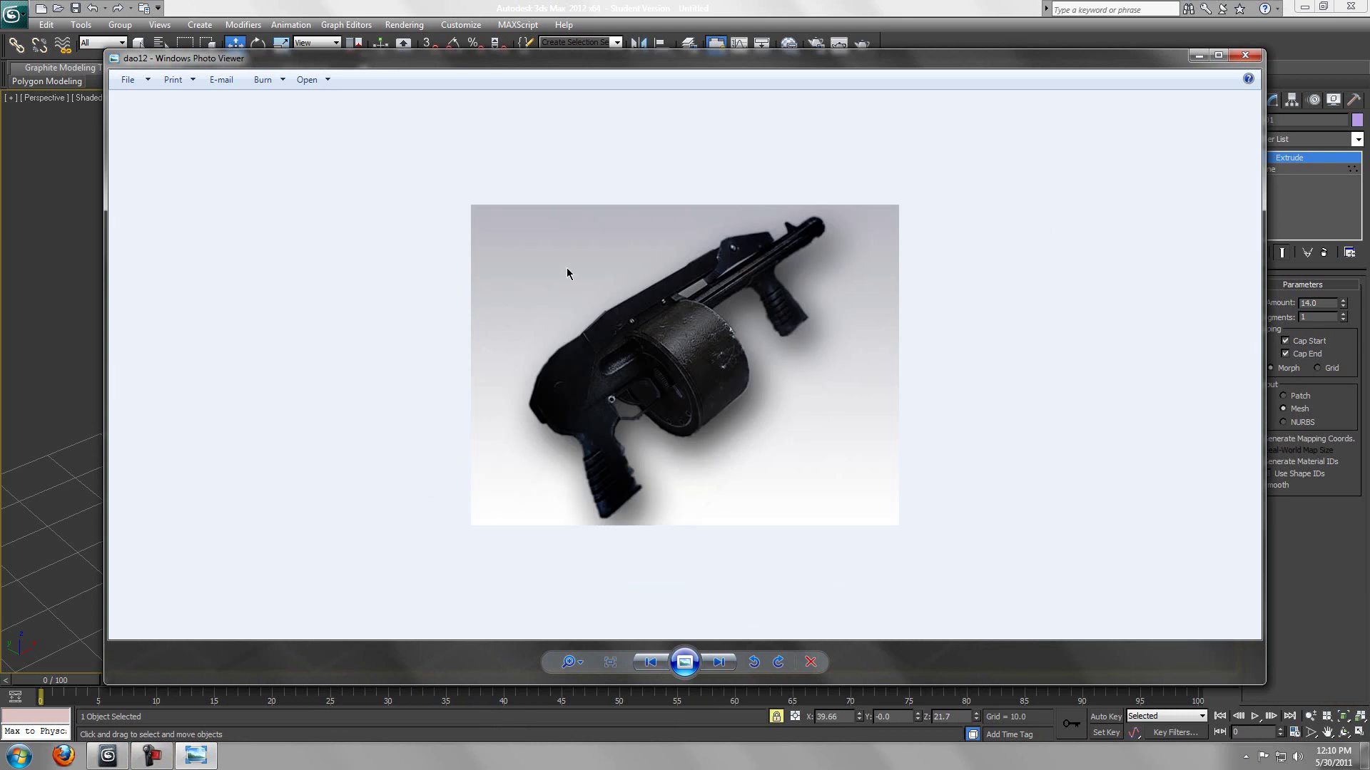
pyautogui.click(31, 360)
# Step: Try receiver extrusion amounts of 20 and 15, and settle on an amount of 18
pyautogui.keyDown('alt'); pyautogui.moveTo(384, 396); pyautogui.dragTo(479, 347, button='middle'); pyautogui.keyUp('alt')
pyautogui.press('g')
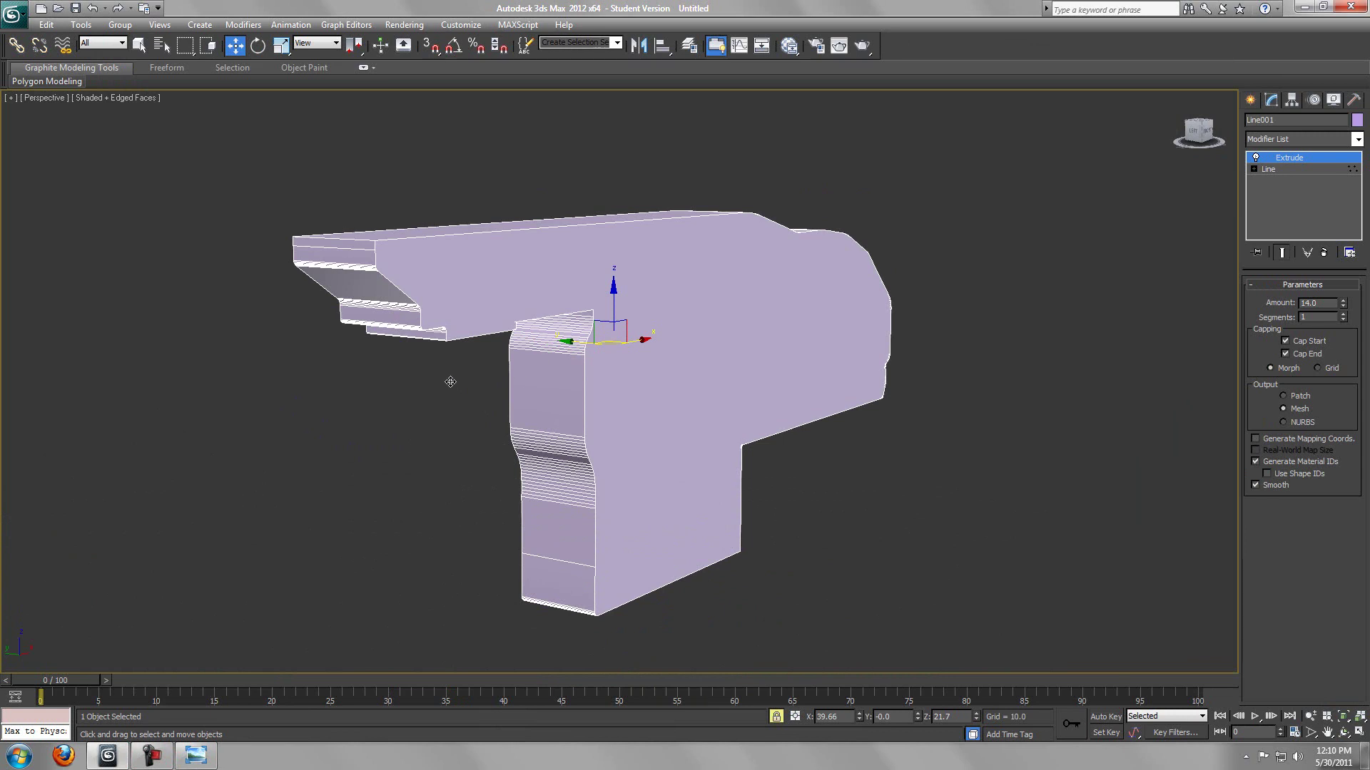
pyautogui.doubleClick(1326, 303)
pyautogui.press('Return')
pyautogui.keyDown('alt'); pyautogui.moveTo(982, 363); pyautogui.dragTo(780, 331, button='middle'); pyautogui.keyUp('alt')
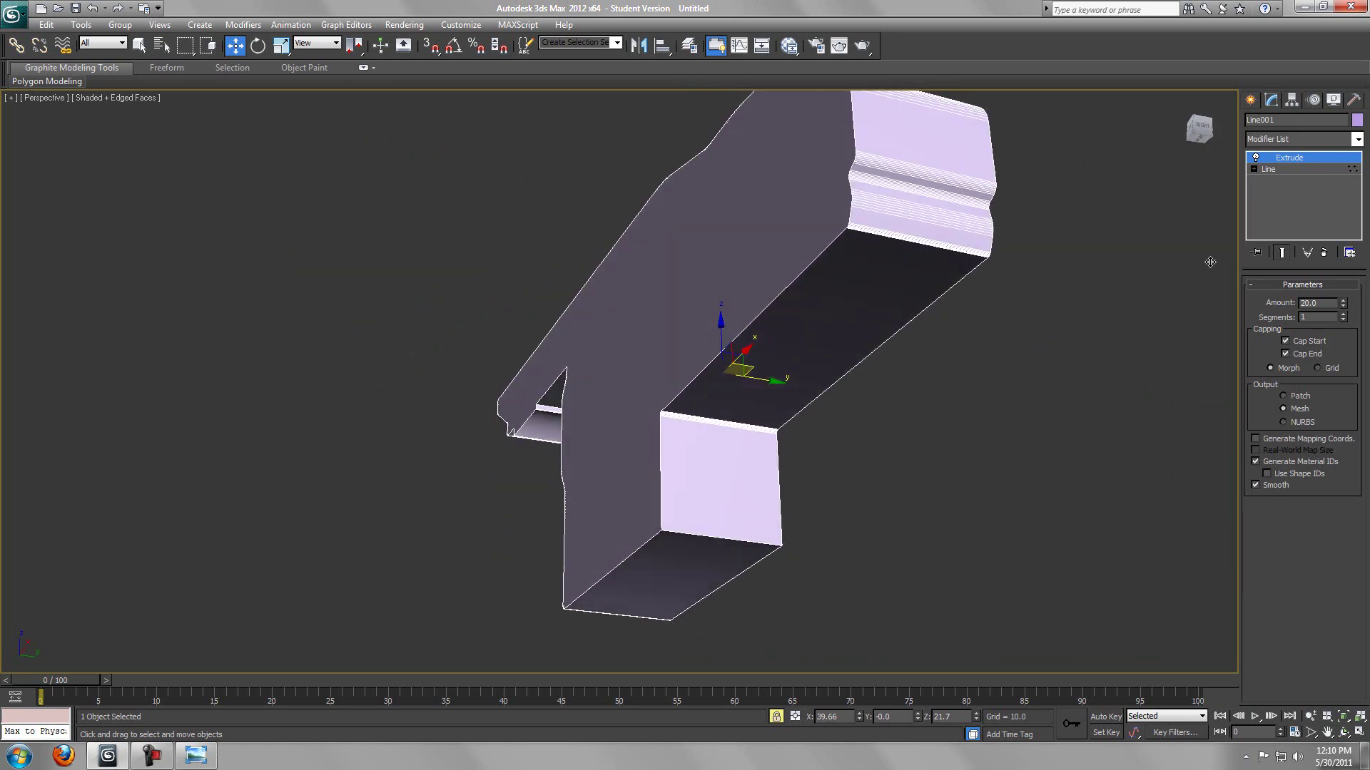
pyautogui.doubleClick(1314, 303)
pyautogui.write('15')
pyautogui.press('Return')
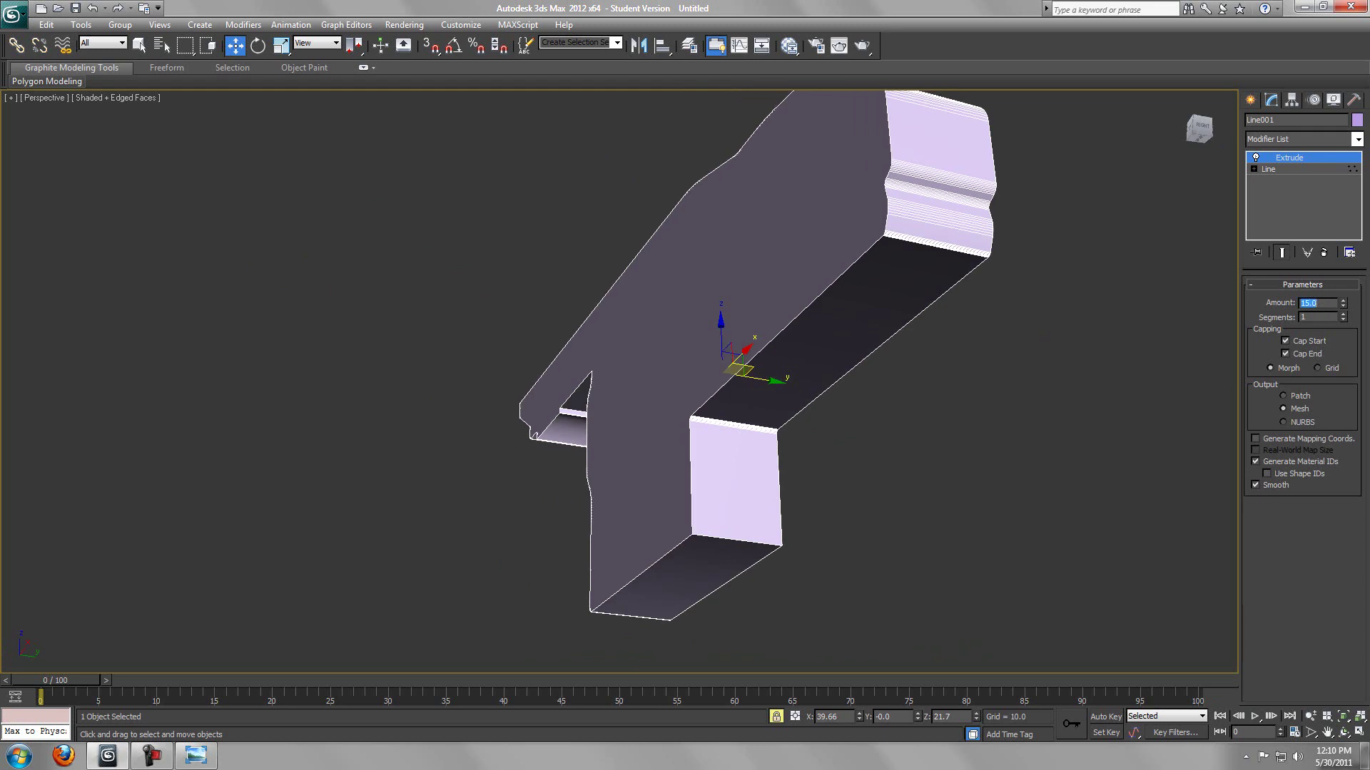
pyautogui.press('Return')
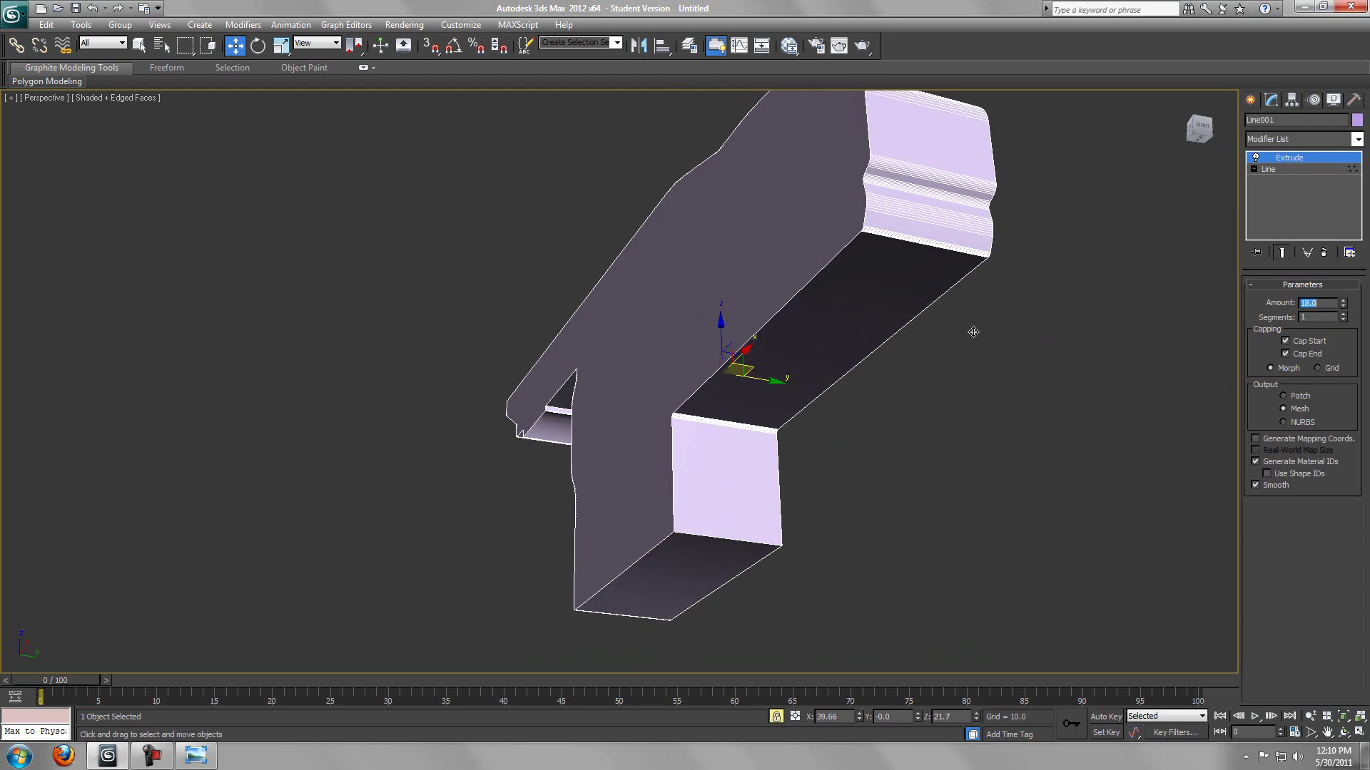
# Step: Set the receiver extrusion to 4 segments
pyautogui.keyDown('alt'); pyautogui.moveTo(973, 242); pyautogui.dragTo(1049, 370, button='middle'); pyautogui.keyUp('alt')
pyautogui.click(1342, 315)
pyautogui.click(1342, 315)
pyautogui.click(1342, 315)
# Step: Add a Smooth modifier to the extruded receiver and convert the object to an Editable Poly
pyautogui.rightClick(1049, 370)
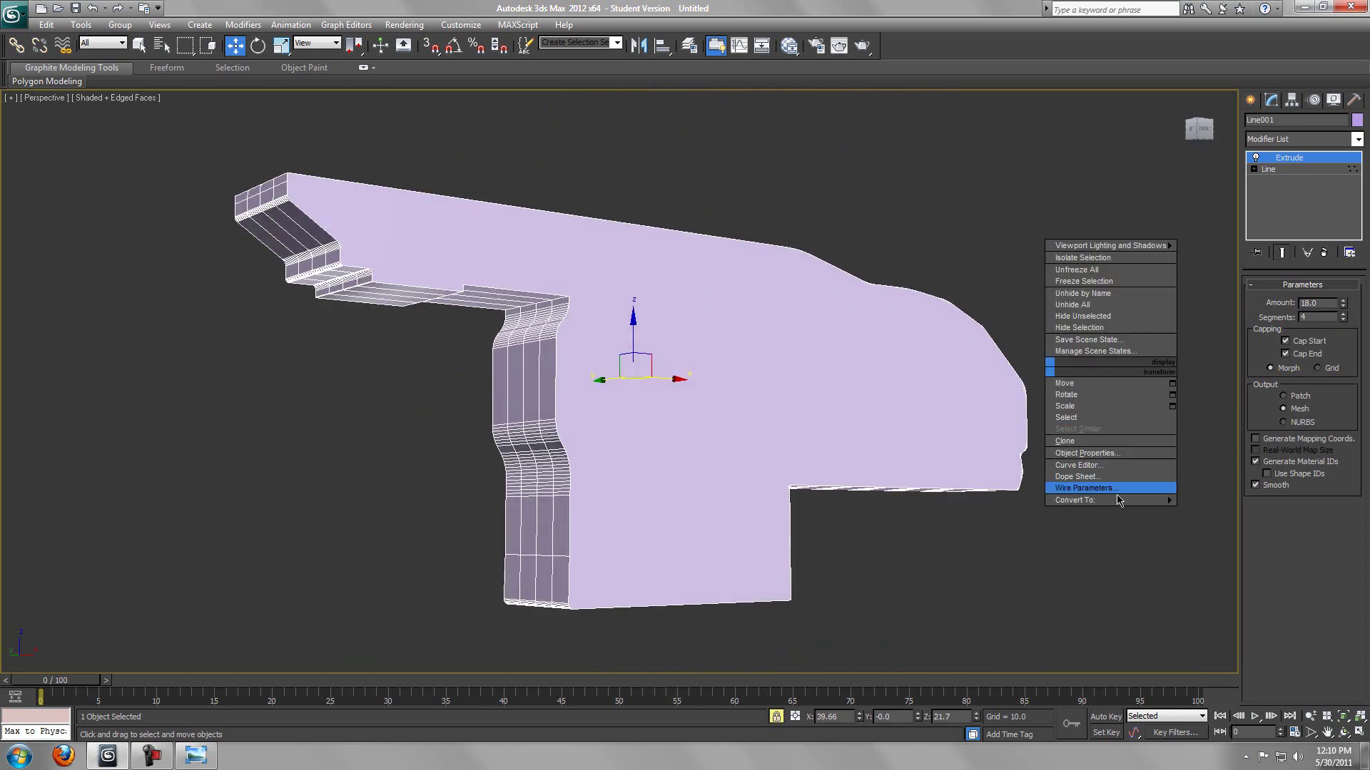
pyautogui.click(1358, 141)
pyautogui.click(1357, 141)
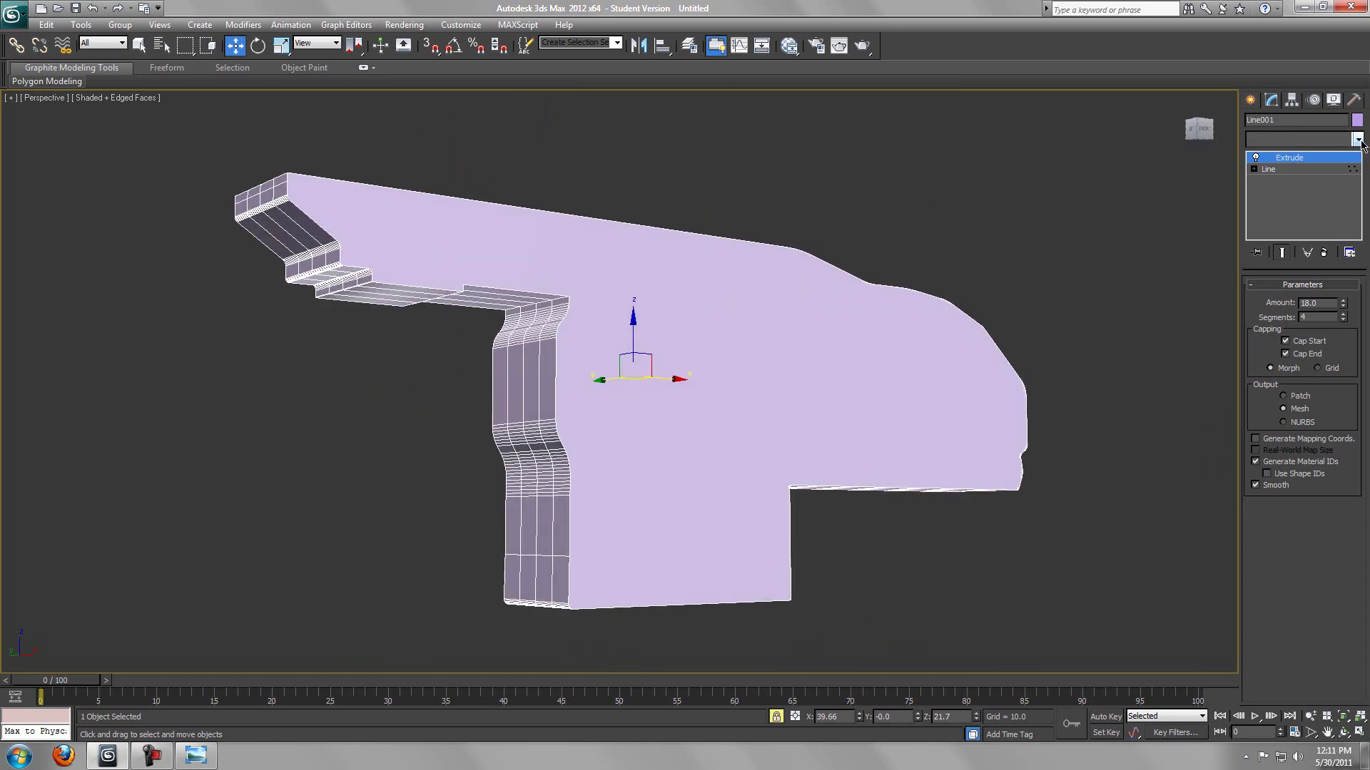
pyautogui.press('s')
pyautogui.press('s')
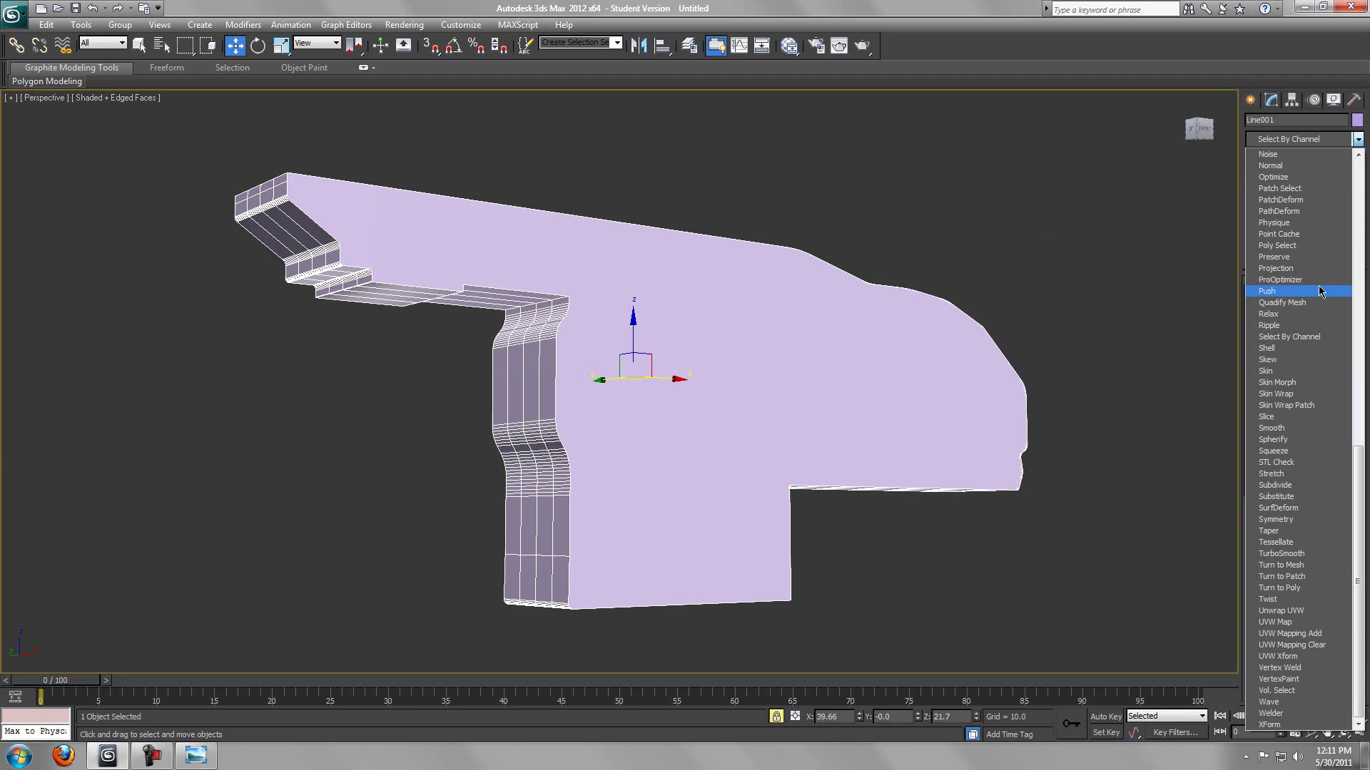
pyautogui.click(1271, 429)
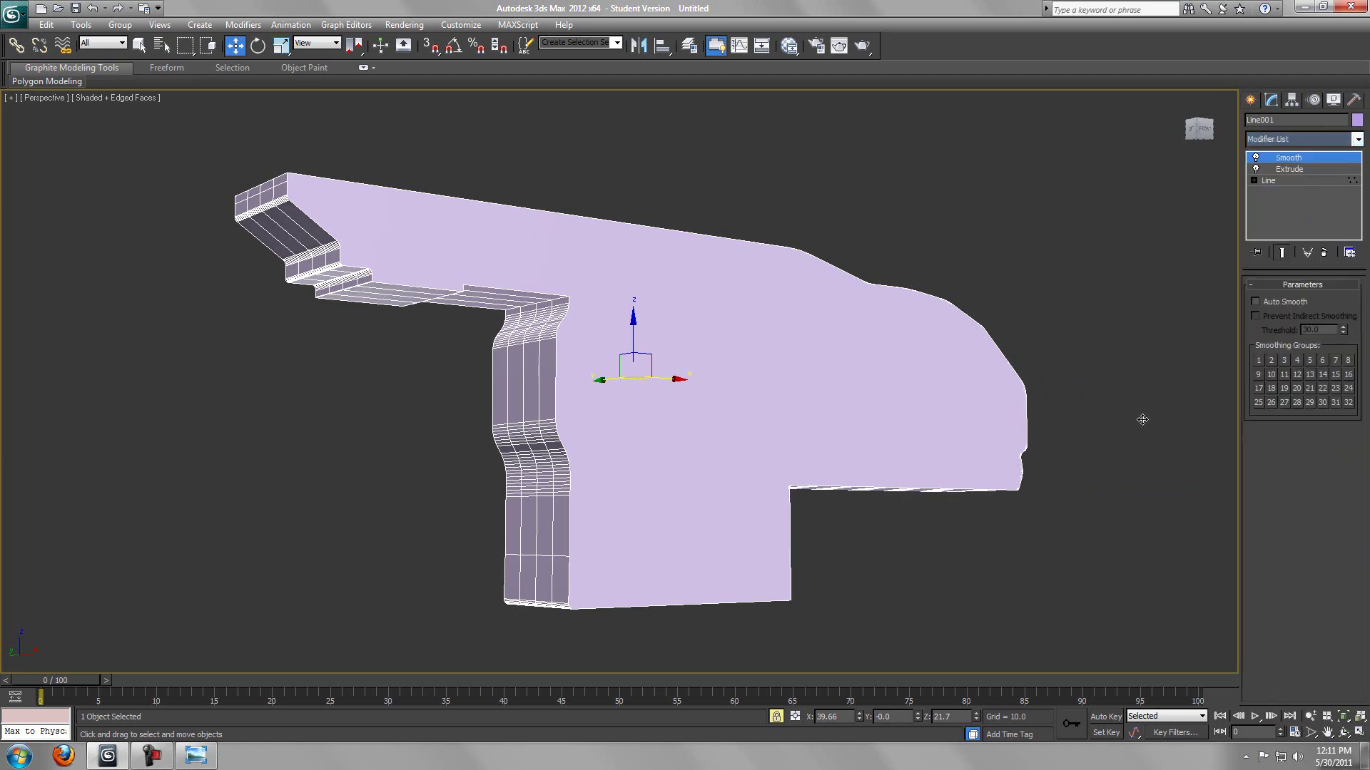
pyautogui.rightClick(1013, 314)
pyautogui.moveTo(1120, 450)
pyautogui.click(1189, 450)
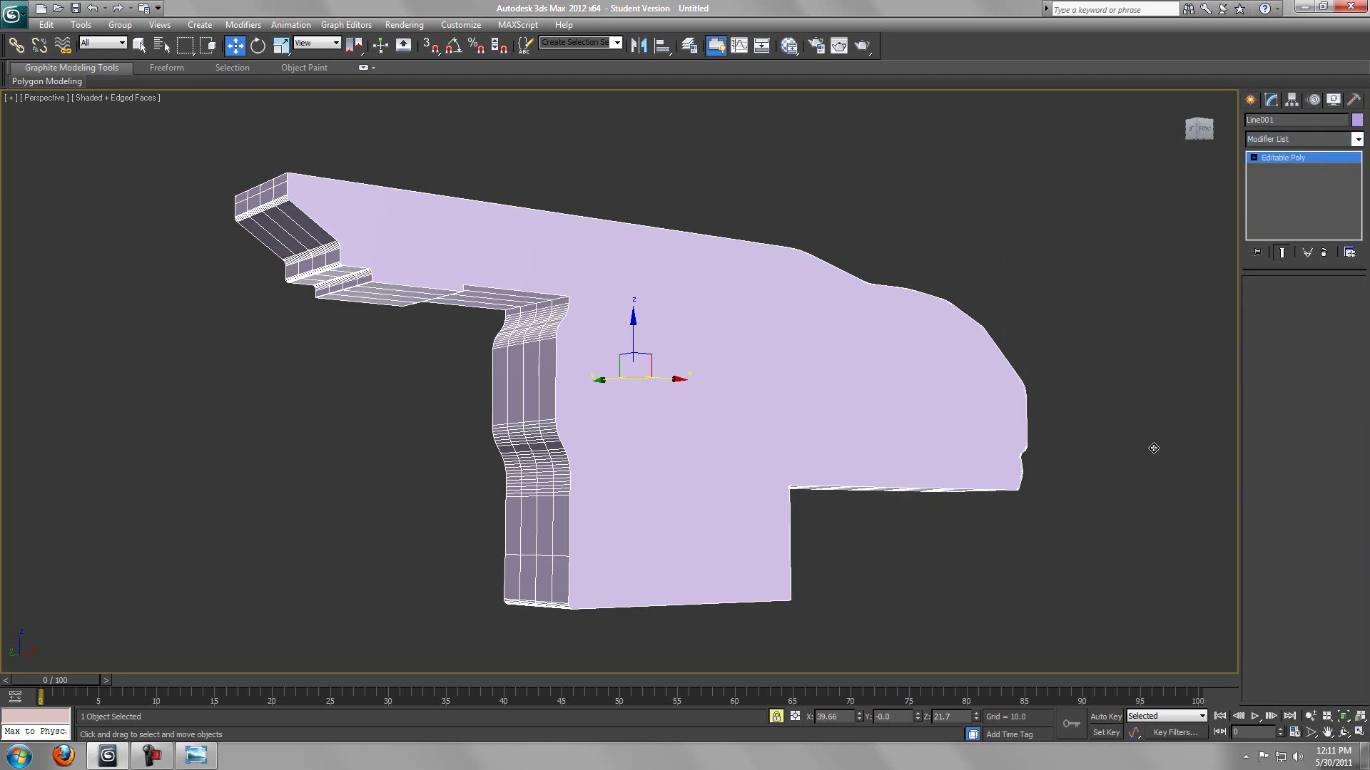
# Step: Change the receiver's object color to gray
pyautogui.keyDown('alt'); pyautogui.moveTo(1141, 388); pyautogui.dragTo(1040, 419, button='middle'); pyautogui.keyUp('alt')
pyautogui.scroll(-3, 999, 429)
pyautogui.click(1357, 120)
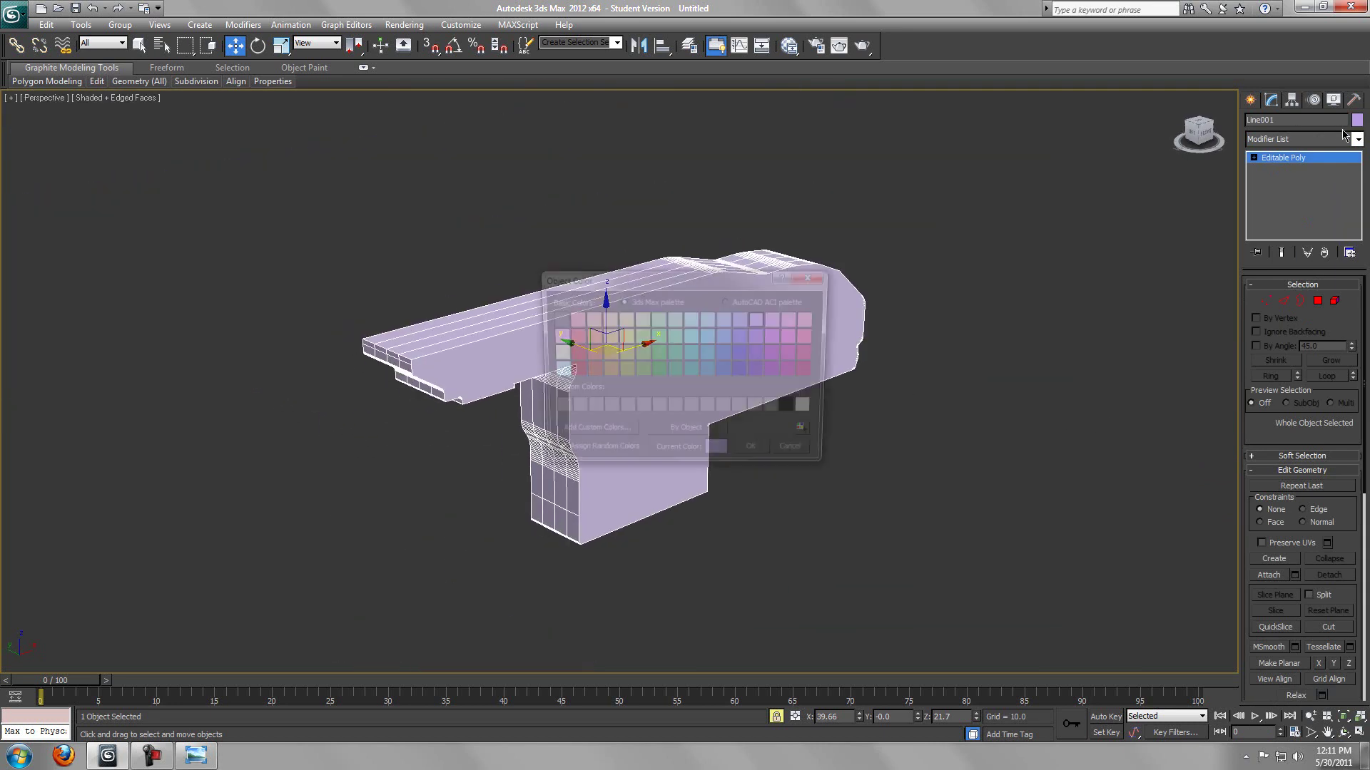
pyautogui.click(788, 408)
pyautogui.click(756, 455)
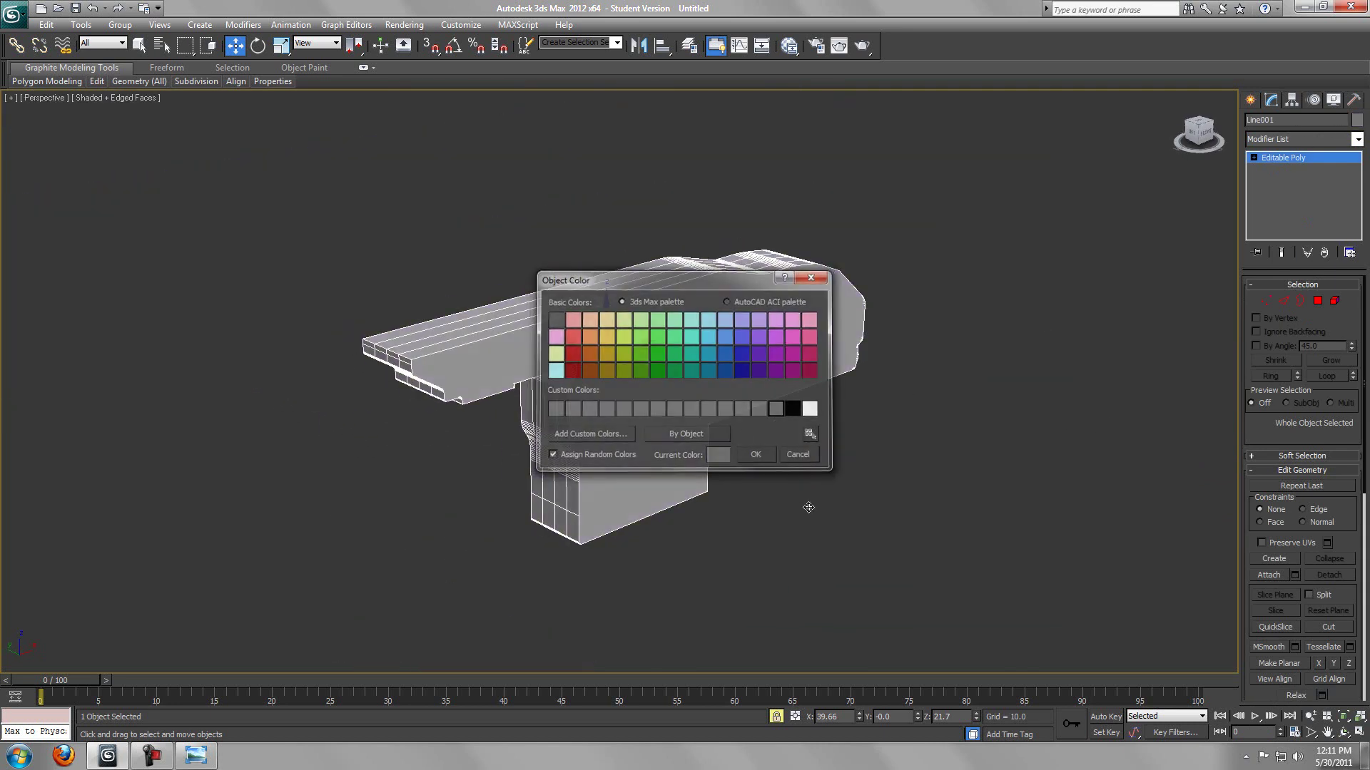
# Step: In the Front view, start a corner-type Line at the rear panel's lower rear corner and trace its small notch inward
pyautogui.hotkey('alt', 'w')
pyautogui.click(475, 296)
pyautogui.click(875, 294)
pyautogui.hotkey('alt', 'w')
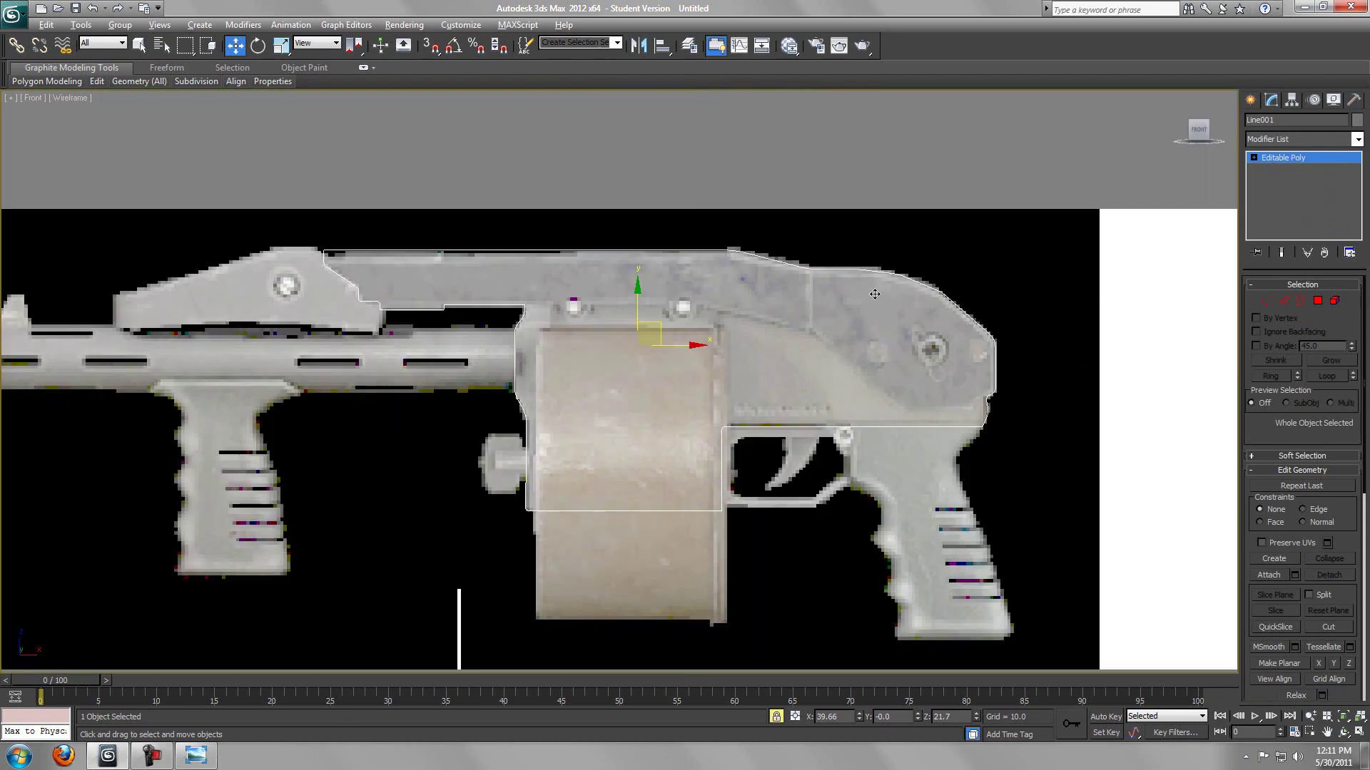
pyautogui.moveTo(756, 347); pyautogui.dragTo(848, 400, button='middle')
pyautogui.scroll(2, 807, 306)
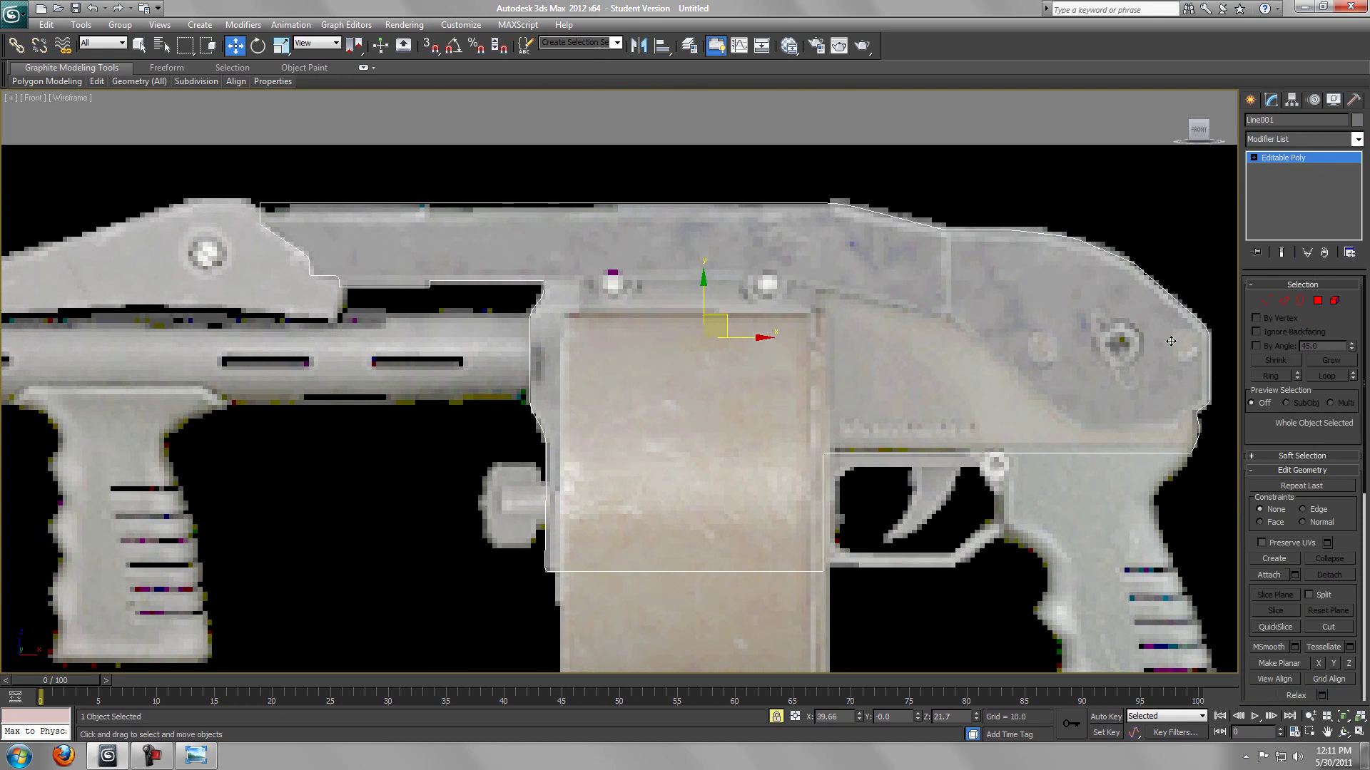
pyautogui.click(1252, 99)
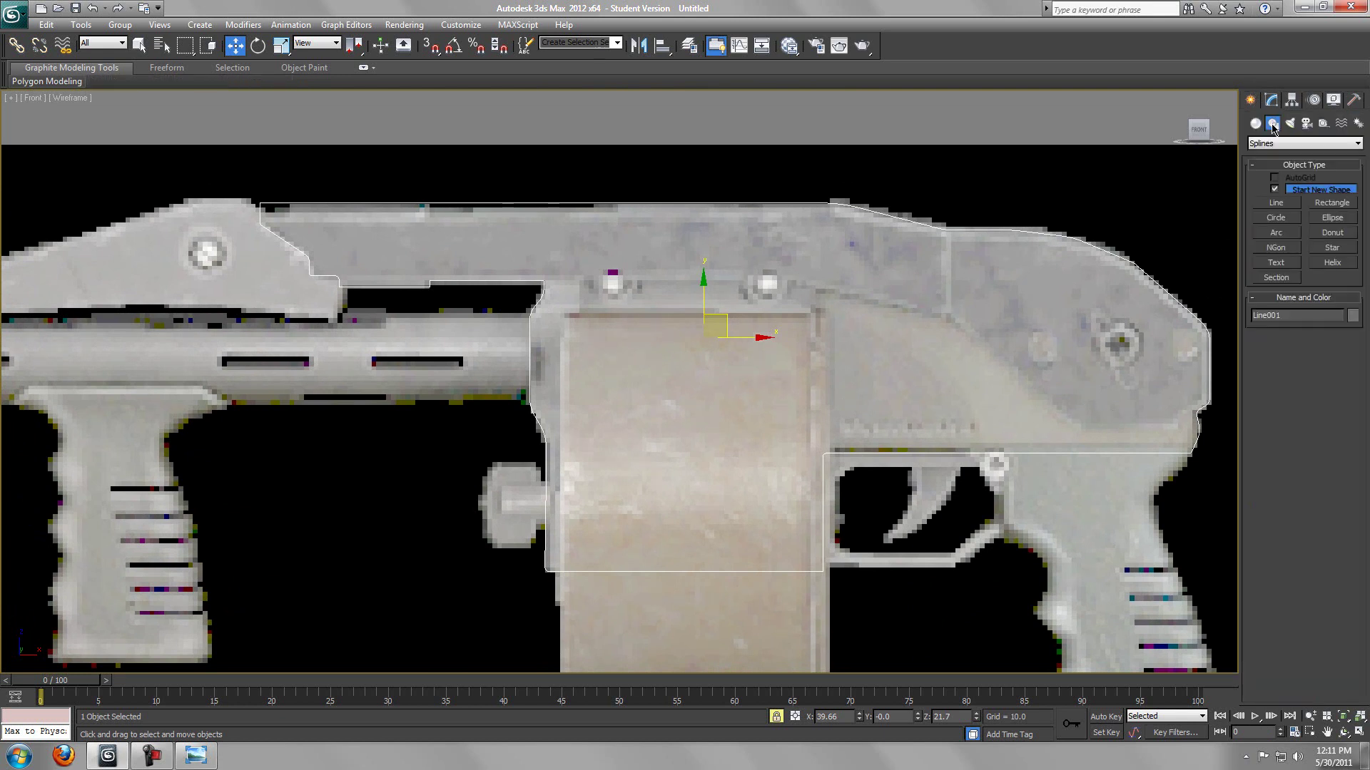
pyautogui.click(1269, 203)
pyautogui.moveTo(885, 303); pyautogui.dragTo(581, 265, button='middle')
pyautogui.scroll(2, 792, 318)
pyautogui.moveTo(803, 328); pyautogui.dragTo(706, 332, button='middle')
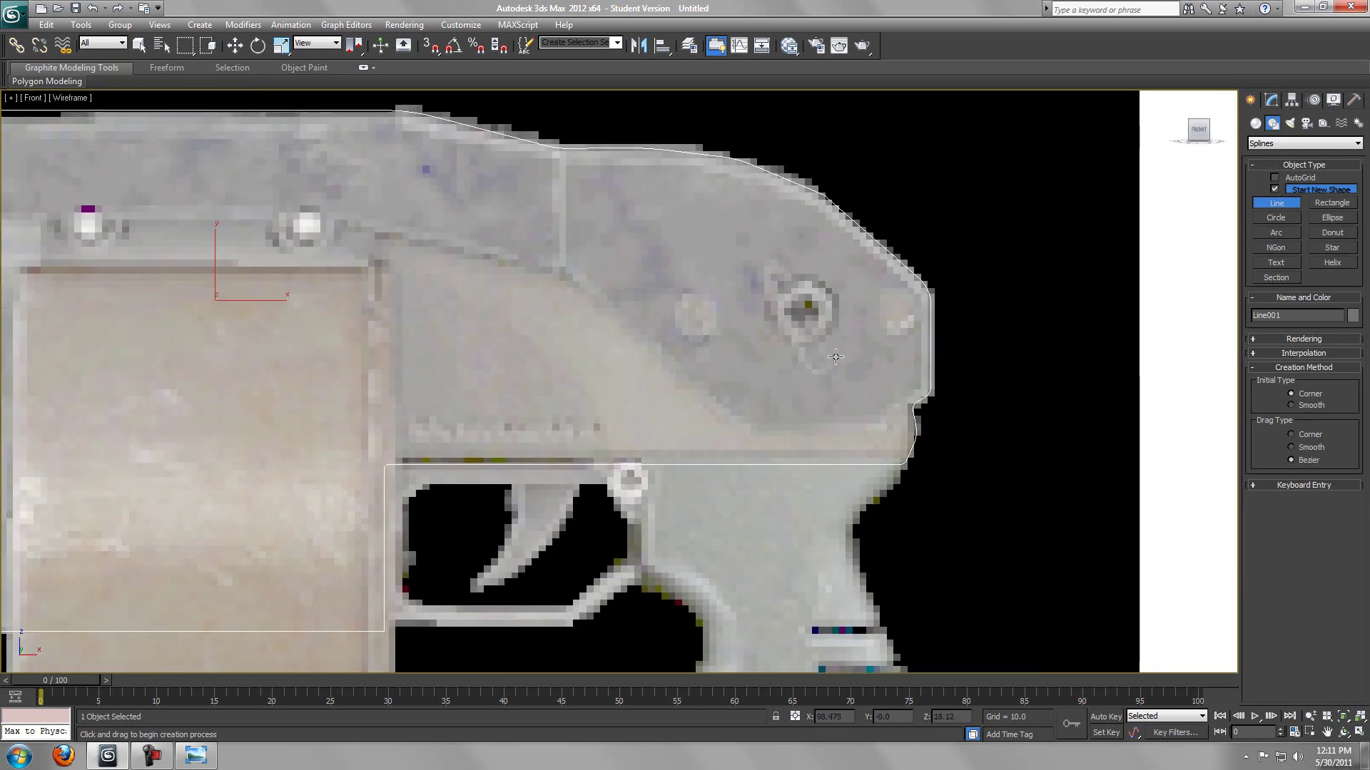
pyautogui.click(925, 393)
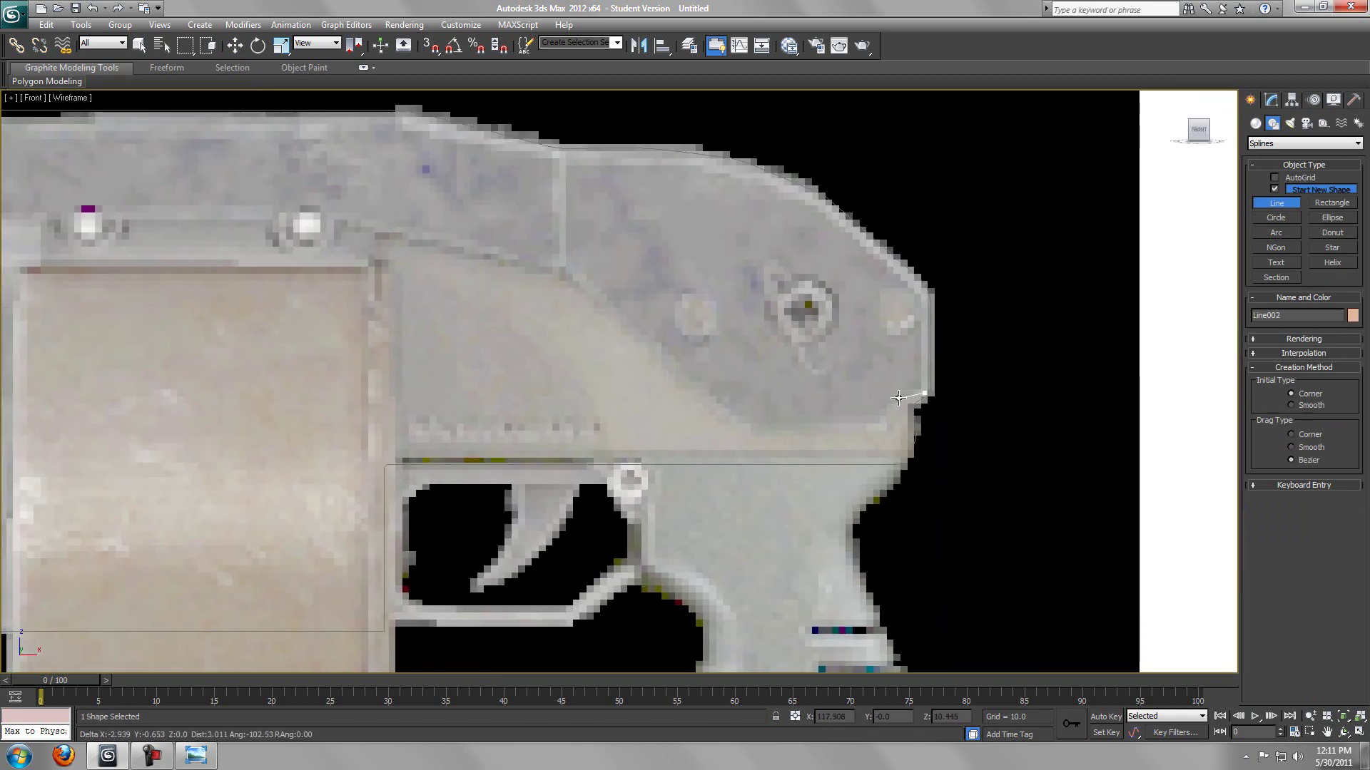
pyautogui.click(897, 399)
pyautogui.click(877, 415)
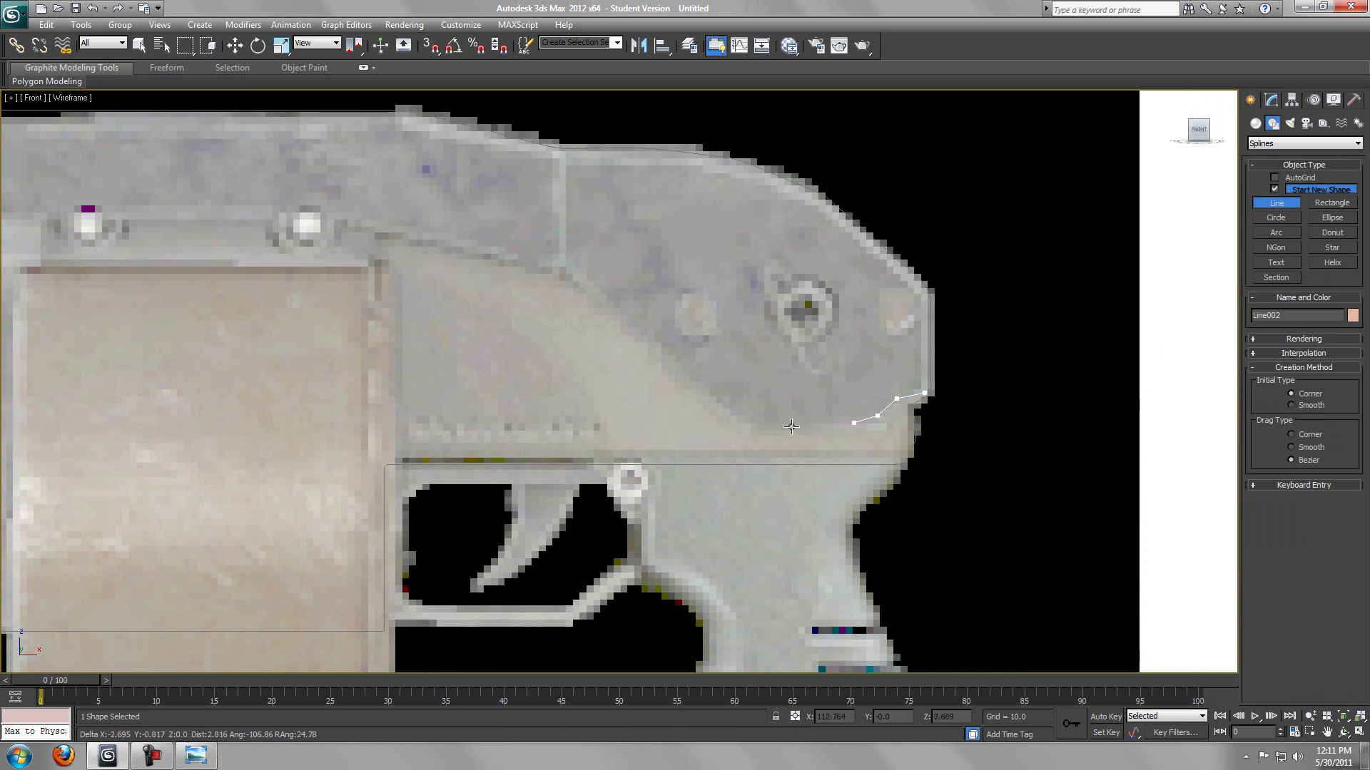
# Step: Continue the line straight along the rear panel's lower edge, diagonally up to the panel seam and vertically to the receiver's top edge
pyautogui.keyDown('shift'); pyautogui.click(748, 426); pyautogui.keyUp('shift')
pyautogui.click(561, 269)
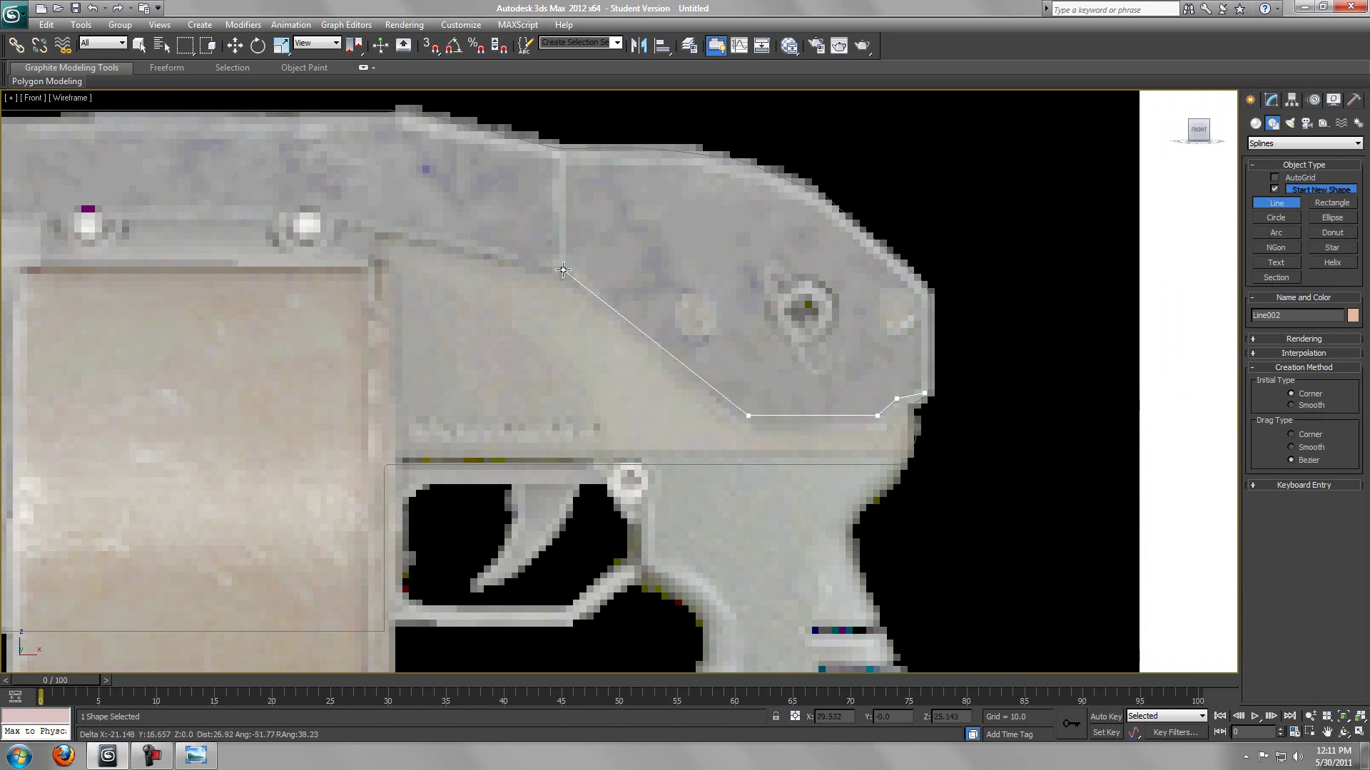
pyautogui.scroll(-2, 574, 268)
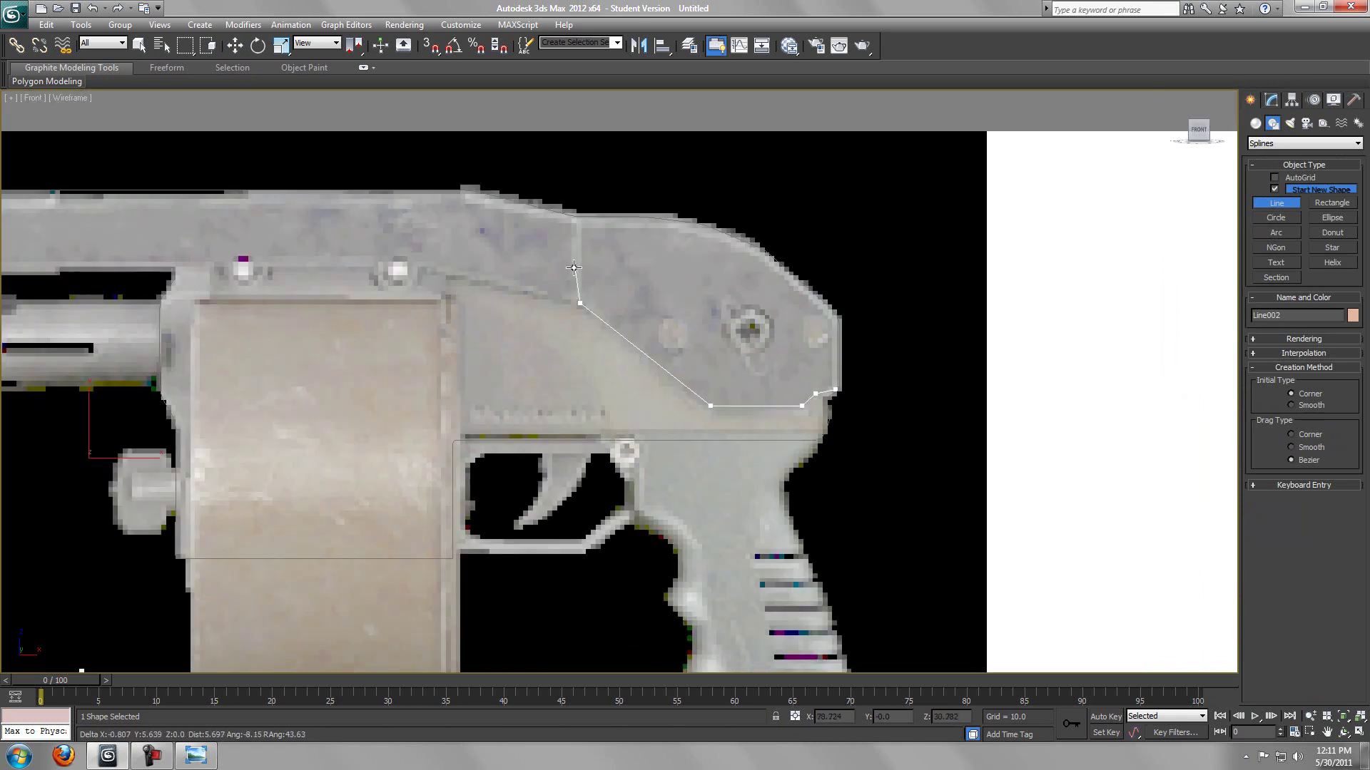
pyautogui.keyDown('shift'); pyautogui.click(586, 216); pyautogui.keyUp('shift')
pyautogui.rightClick(586, 216)
pyautogui.moveTo(700, 301); pyautogui.dragTo(614, 415, button='middle')
pyautogui.scroll(3, 635, 312)
pyautogui.rightClick(615, 414)
# Step: Try to extrude the rear side panel outline by adding an Extrude modifier to it
pyautogui.hotkey('alt', 'w')
pyautogui.rightClick(820, 460)
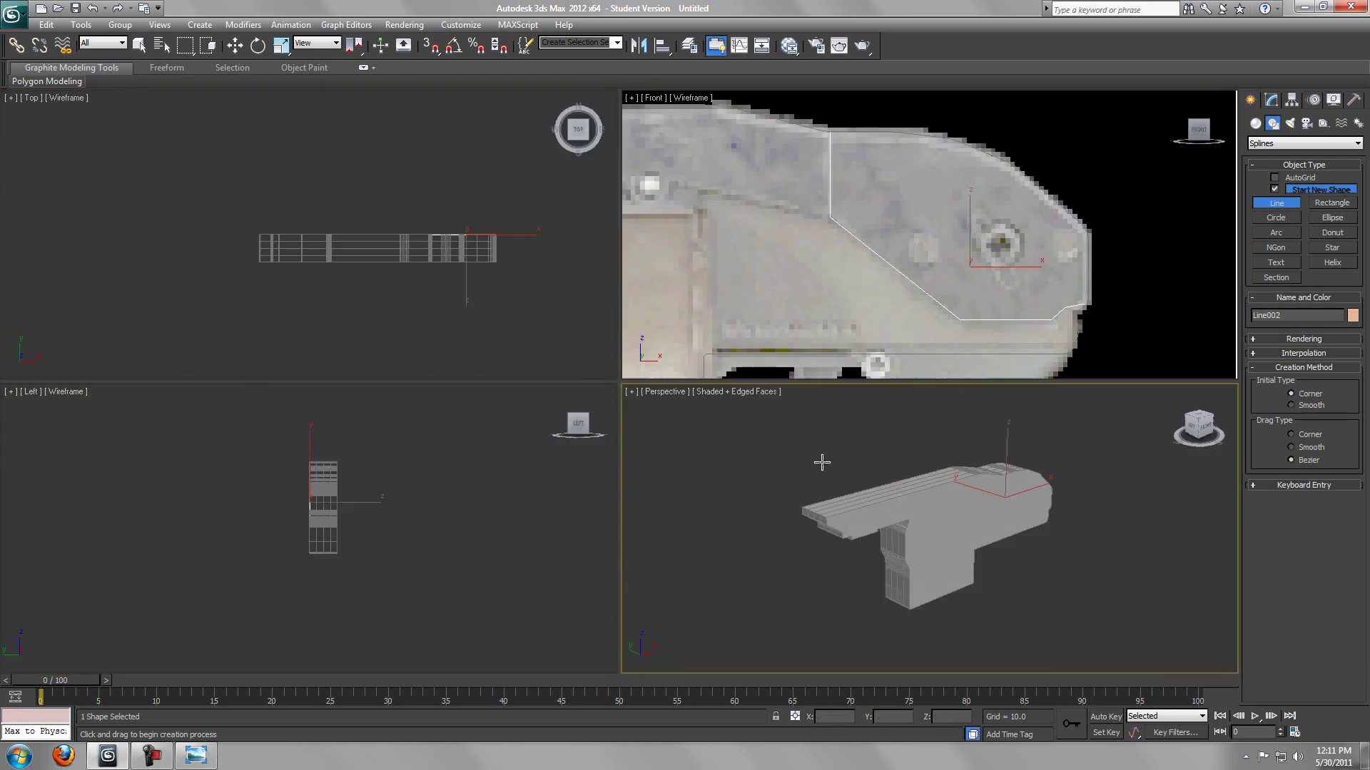
pyautogui.hotkey('alt', 'w')
pyautogui.press('w')
pyautogui.scroll(5, 827, 400)
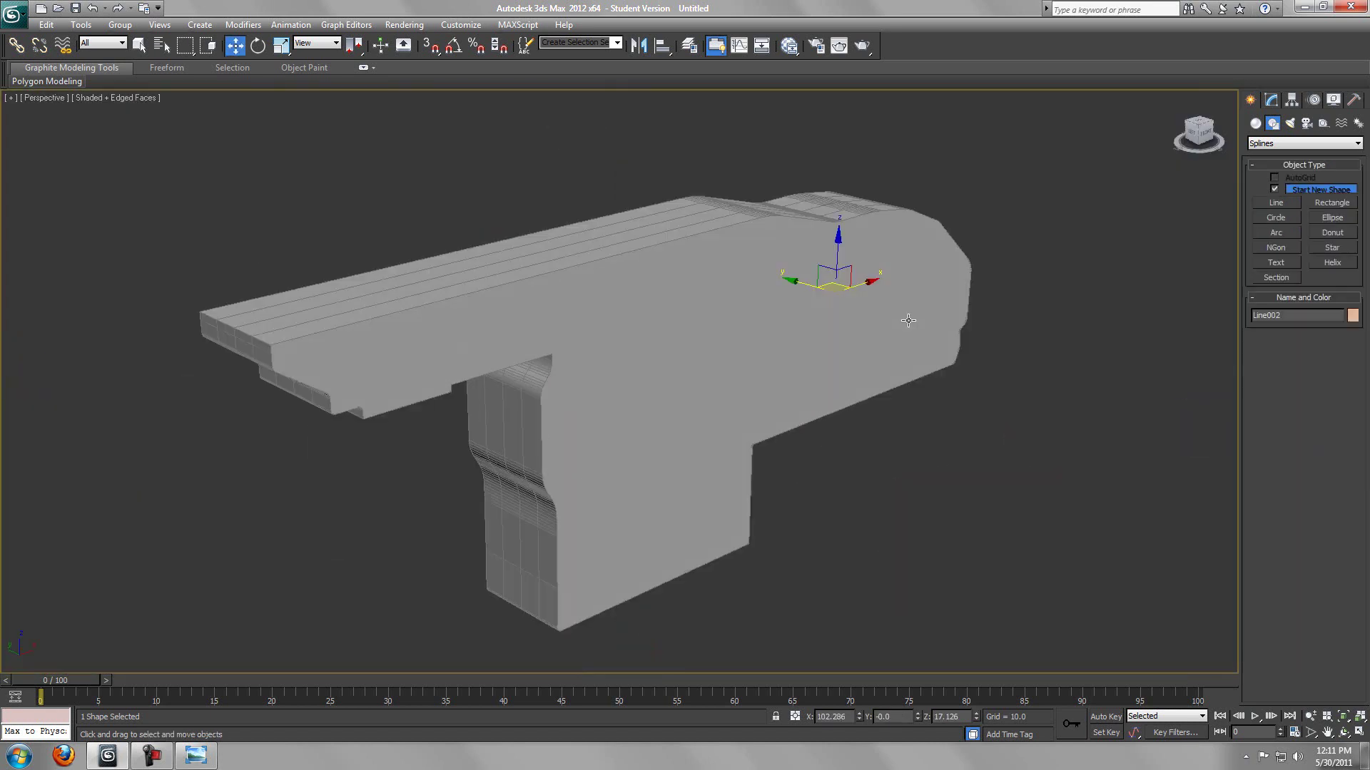
pyautogui.click(1279, 100)
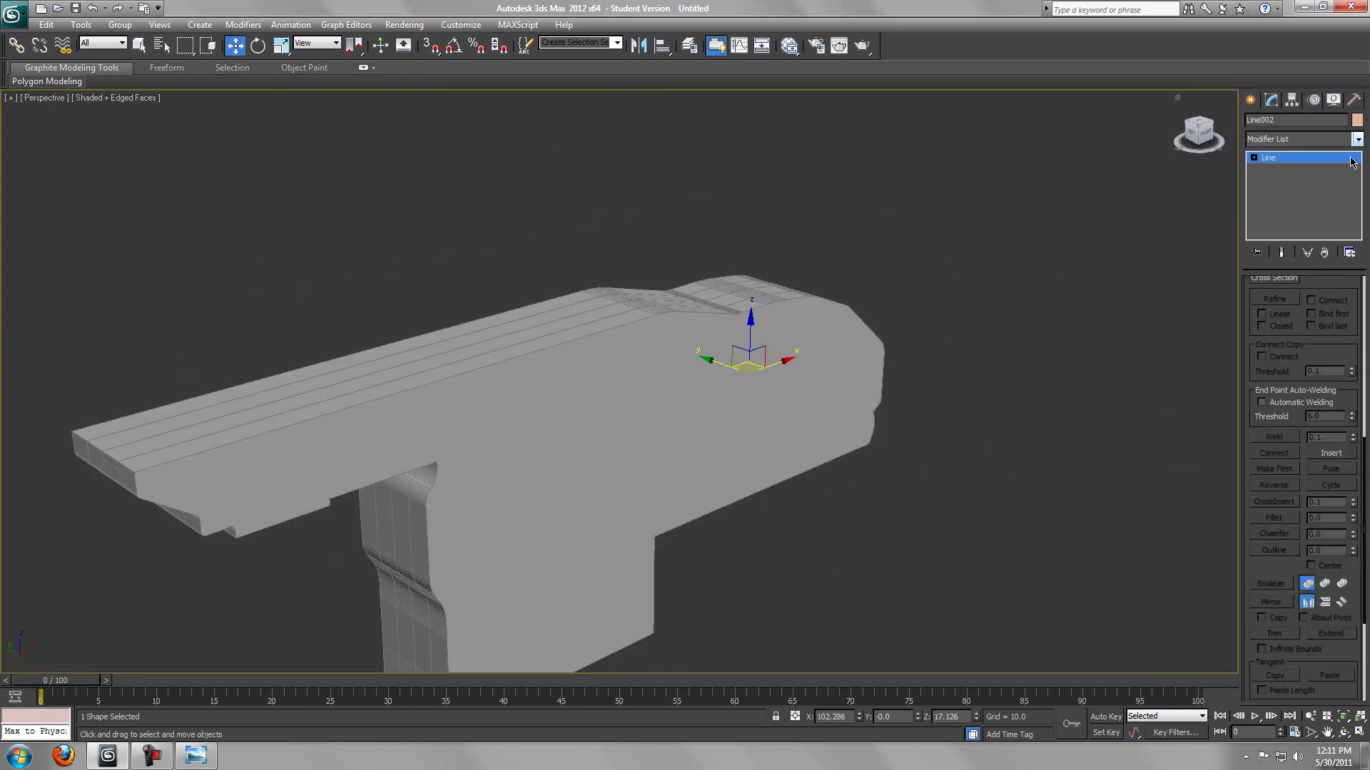
pyautogui.click(1354, 140)
pyautogui.scroll(-15, 1322, 357)
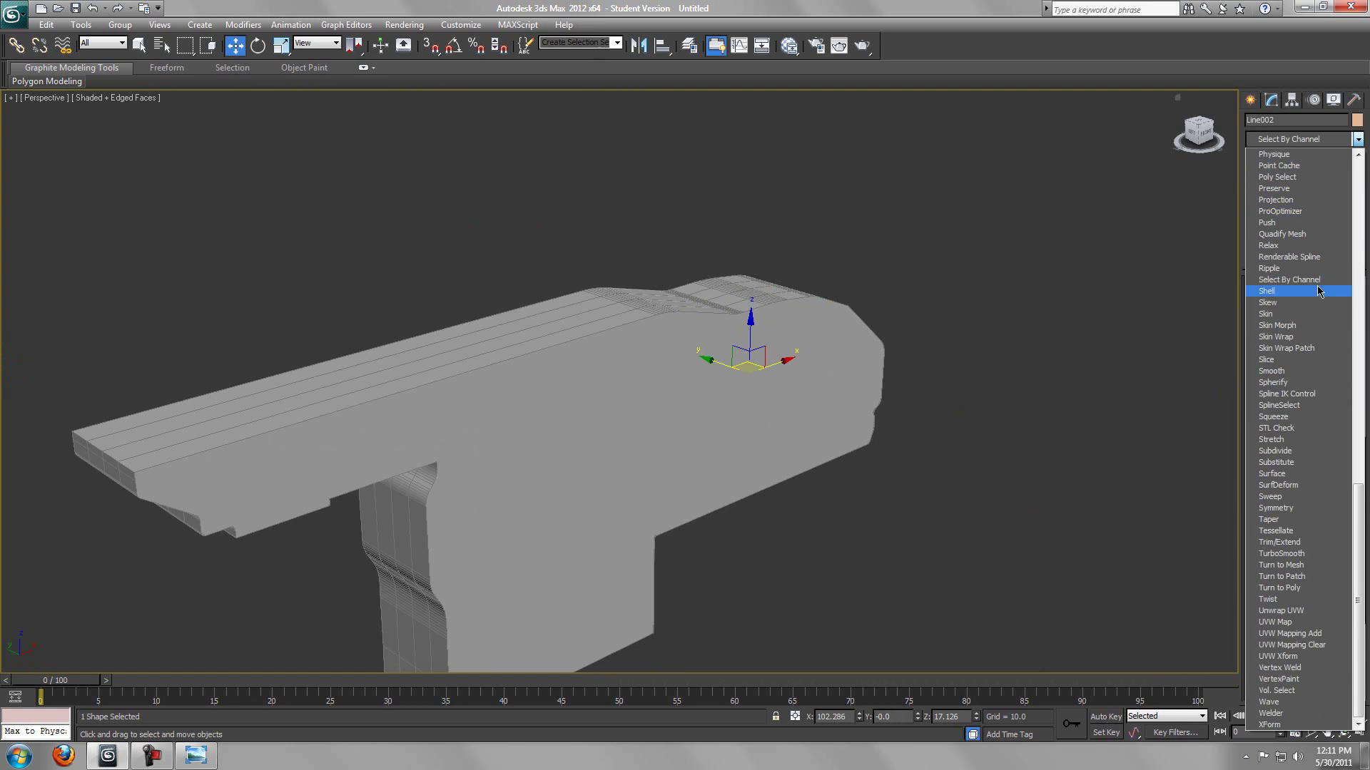
pyautogui.scroll(12, 1299, 214)
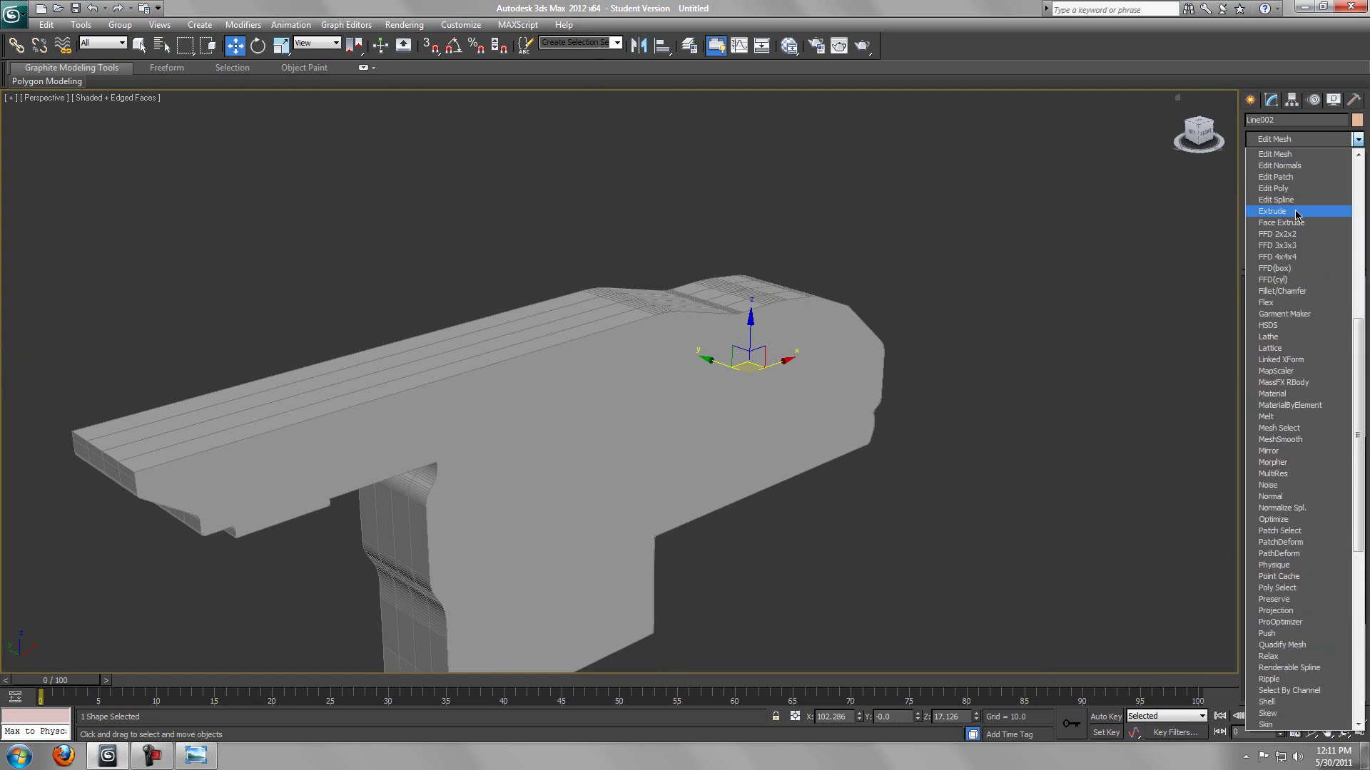
pyautogui.click(1297, 213)
# Step: Undo the panel's move, Extrude modifier and outline, and undo the receiver body's deletion
pyautogui.moveTo(710, 360); pyautogui.dragTo(812, 386)
pyautogui.hotkey('ctrl', 'z')
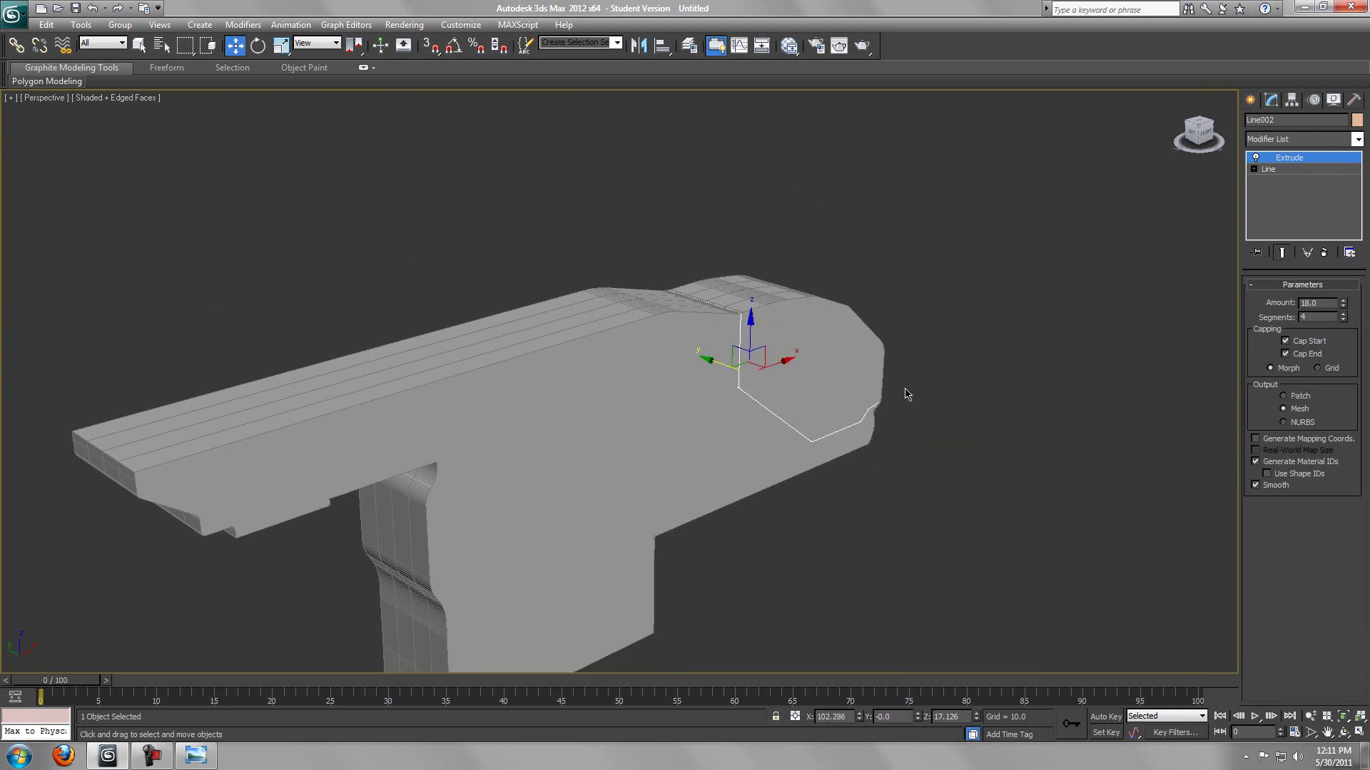
pyautogui.hotkey('ctrl', 'z')
pyautogui.hotkey('ctrl', 'z')
pyautogui.hotkey('alt', 'w')
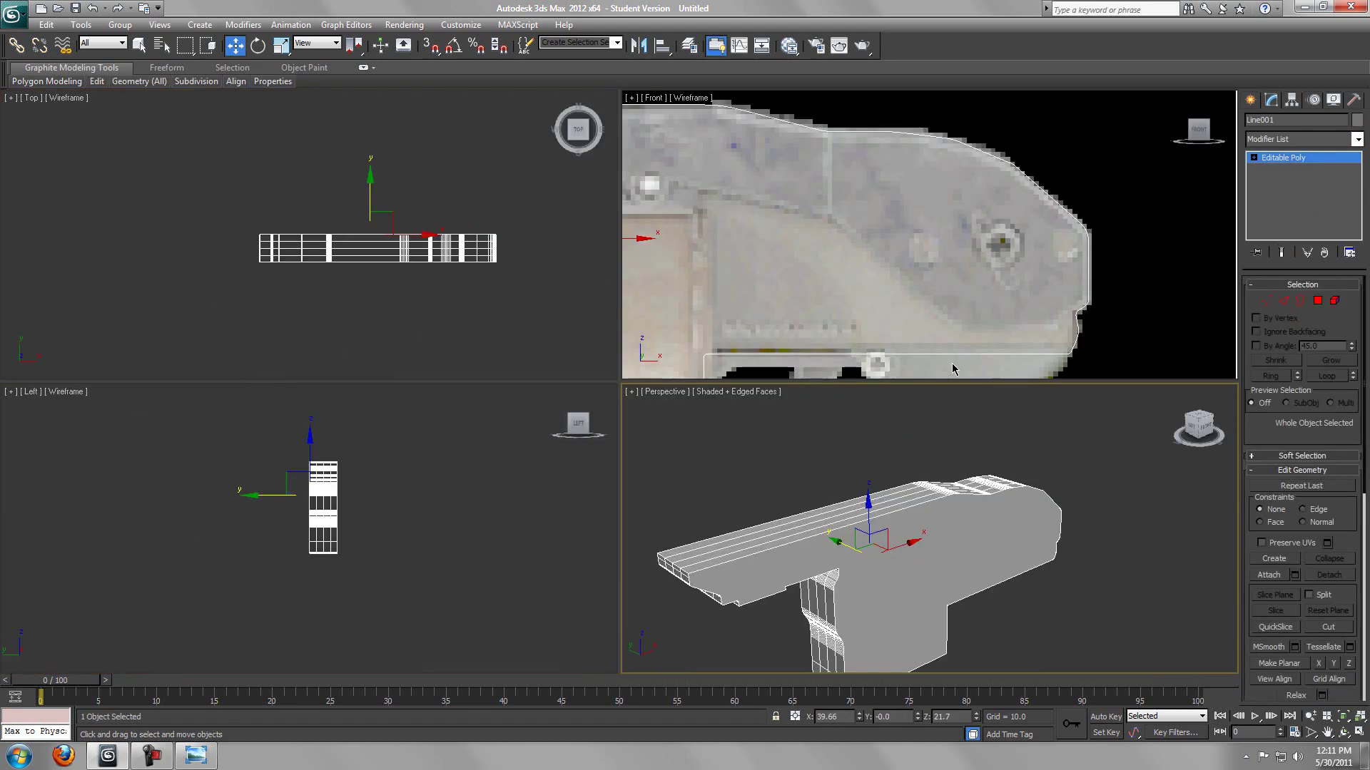
pyautogui.rightClick(965, 323)
pyautogui.scroll(-2, 964, 322)
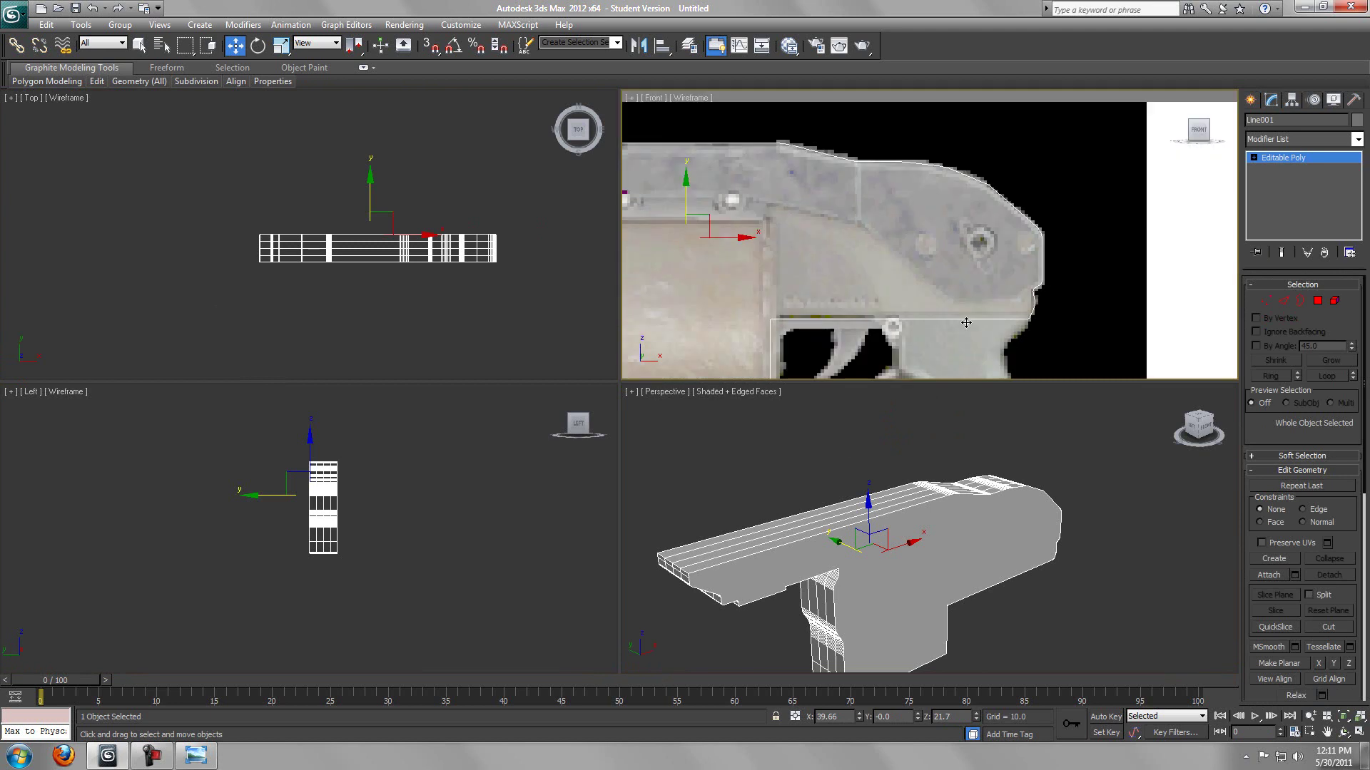
pyautogui.press('Delete')
pyautogui.hotkey('ctrl', 'z')
# Step: In the Front view, start a corner-type Line at the pistol grip's upper rear corner and trace its inward curve down to the rear grooves
pyautogui.hotkey('alt', 'w')
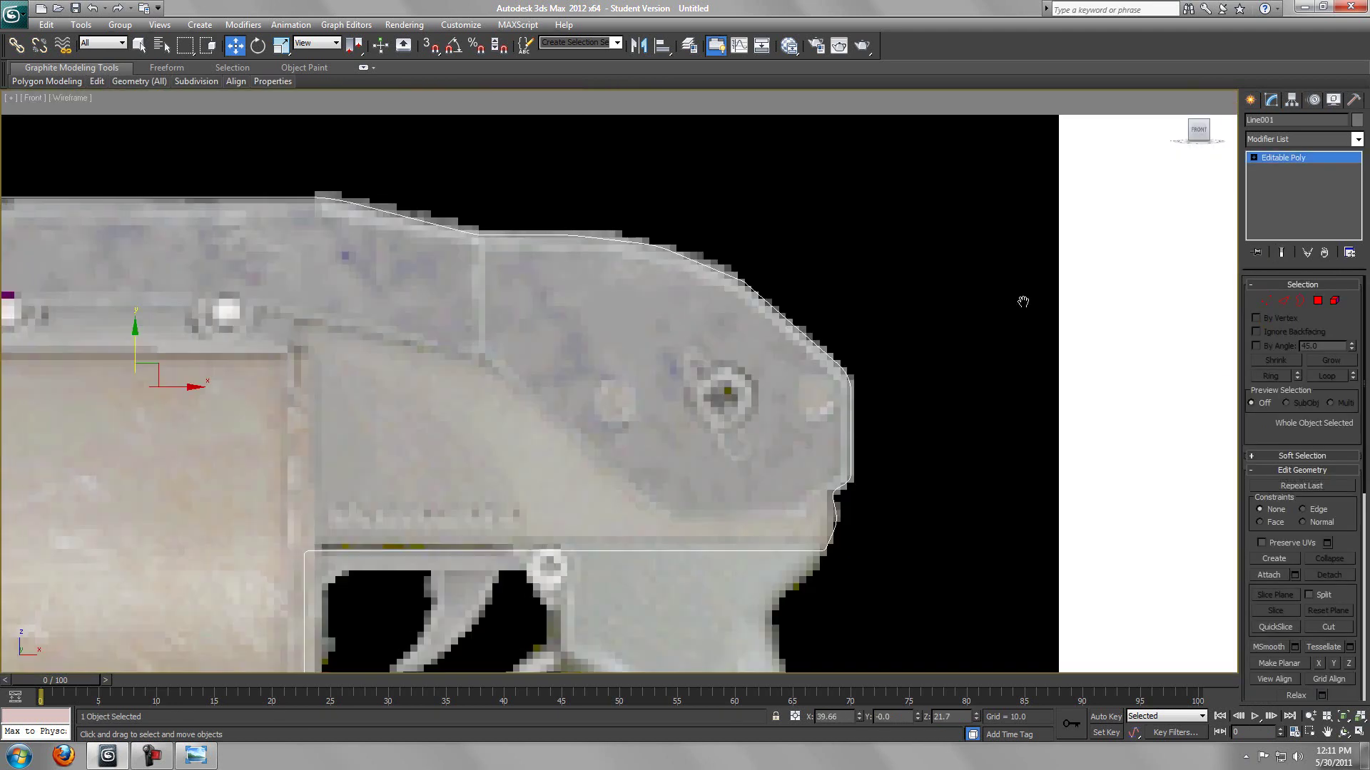
pyautogui.scroll(-2, 1021, 300)
pyautogui.moveTo(814, 398); pyautogui.dragTo(1083, 349, button='middle')
pyautogui.scroll(-2, 1003, 396)
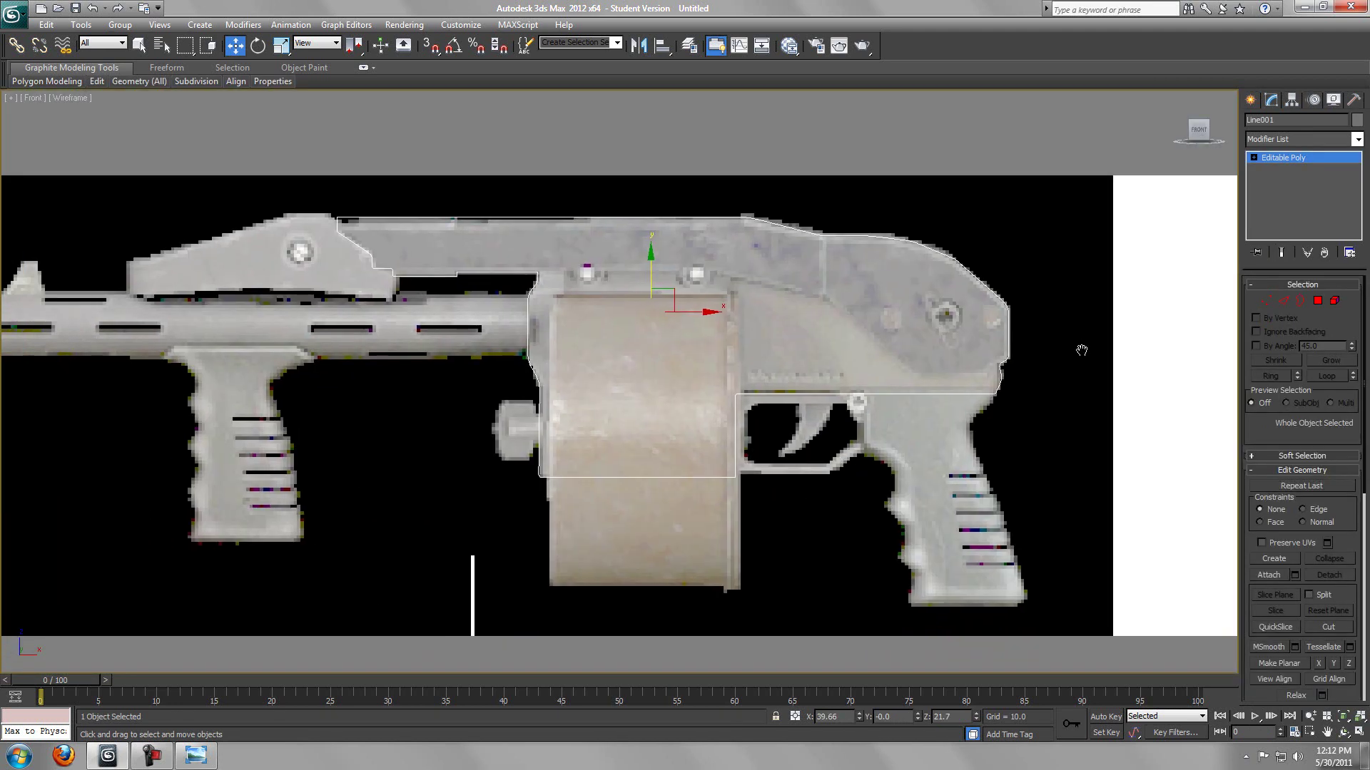
pyautogui.moveTo(973, 415); pyautogui.dragTo(951, 368, button='middle')
pyautogui.scroll(4, 951, 368)
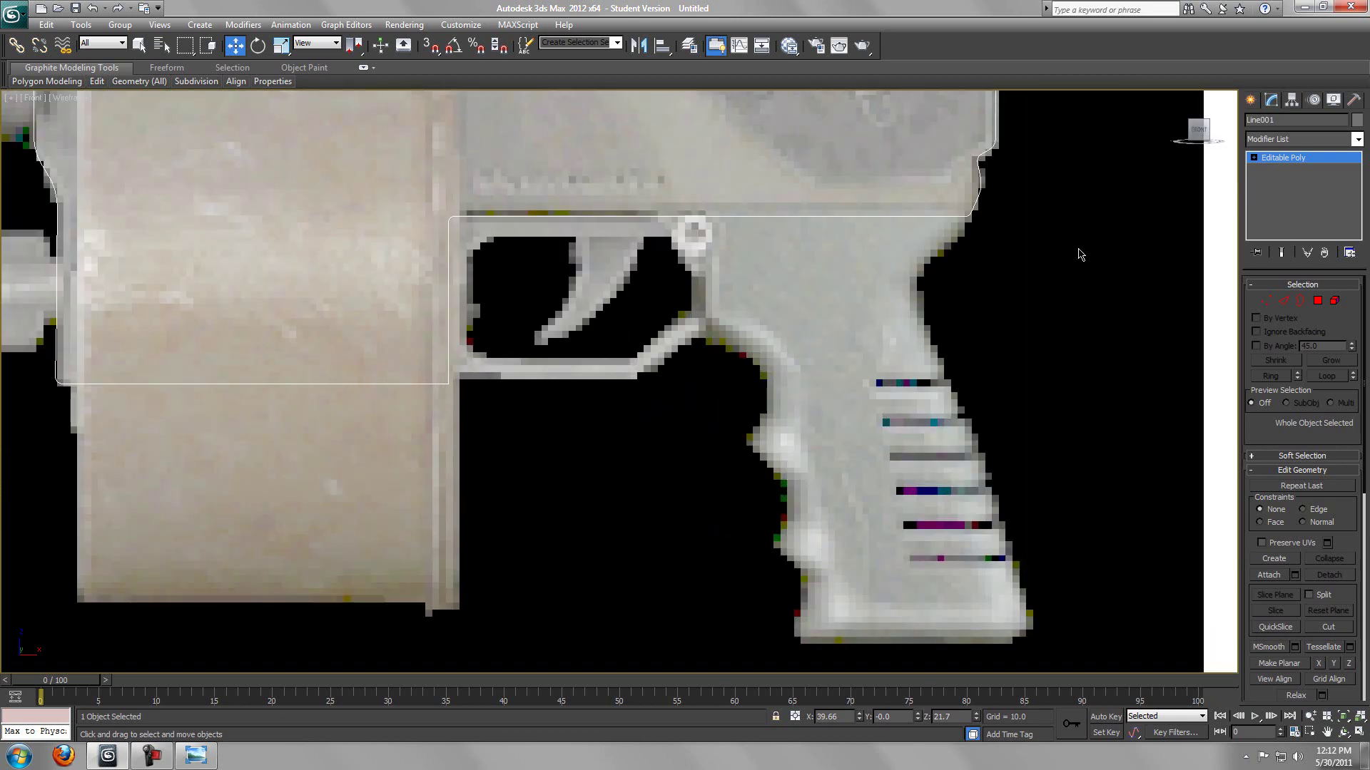
pyautogui.click(1251, 100)
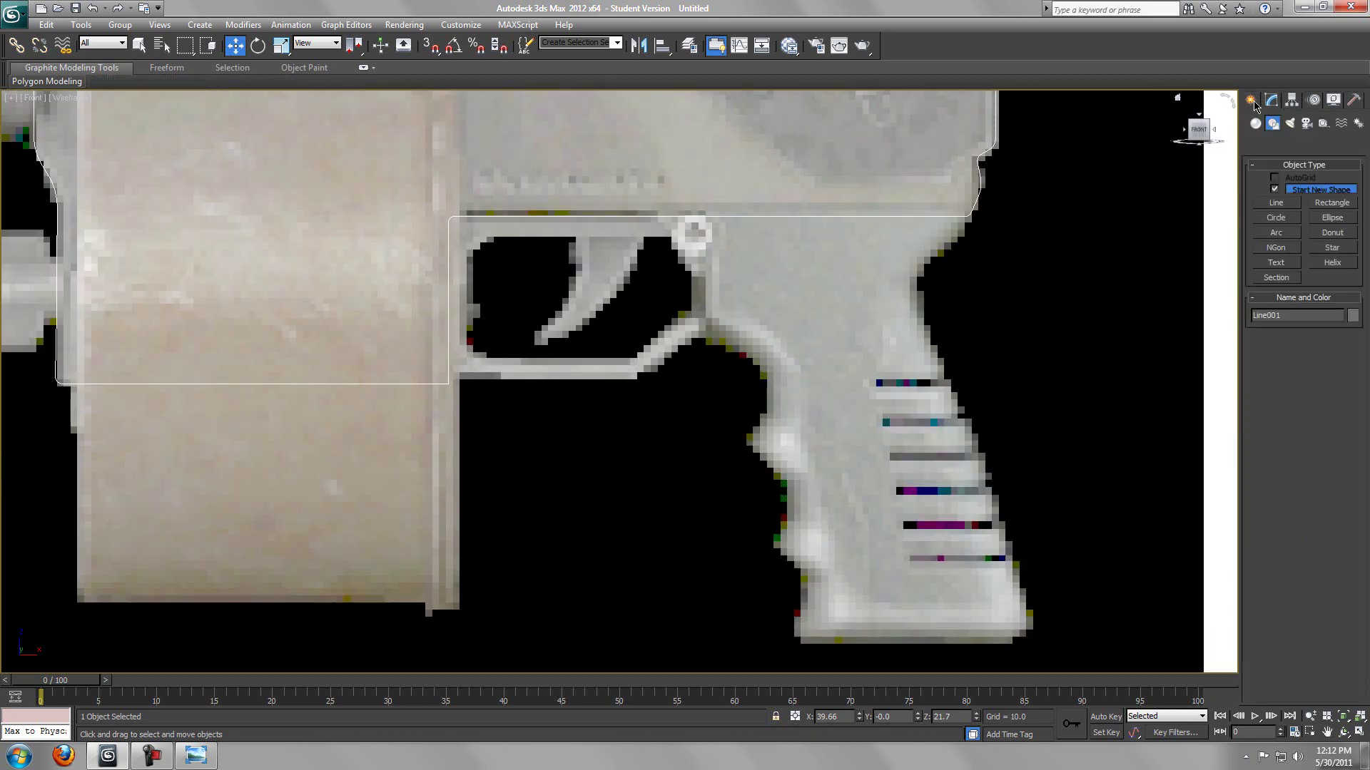
pyautogui.click(1268, 205)
pyautogui.moveTo(886, 330); pyautogui.dragTo(753, 319, button='middle')
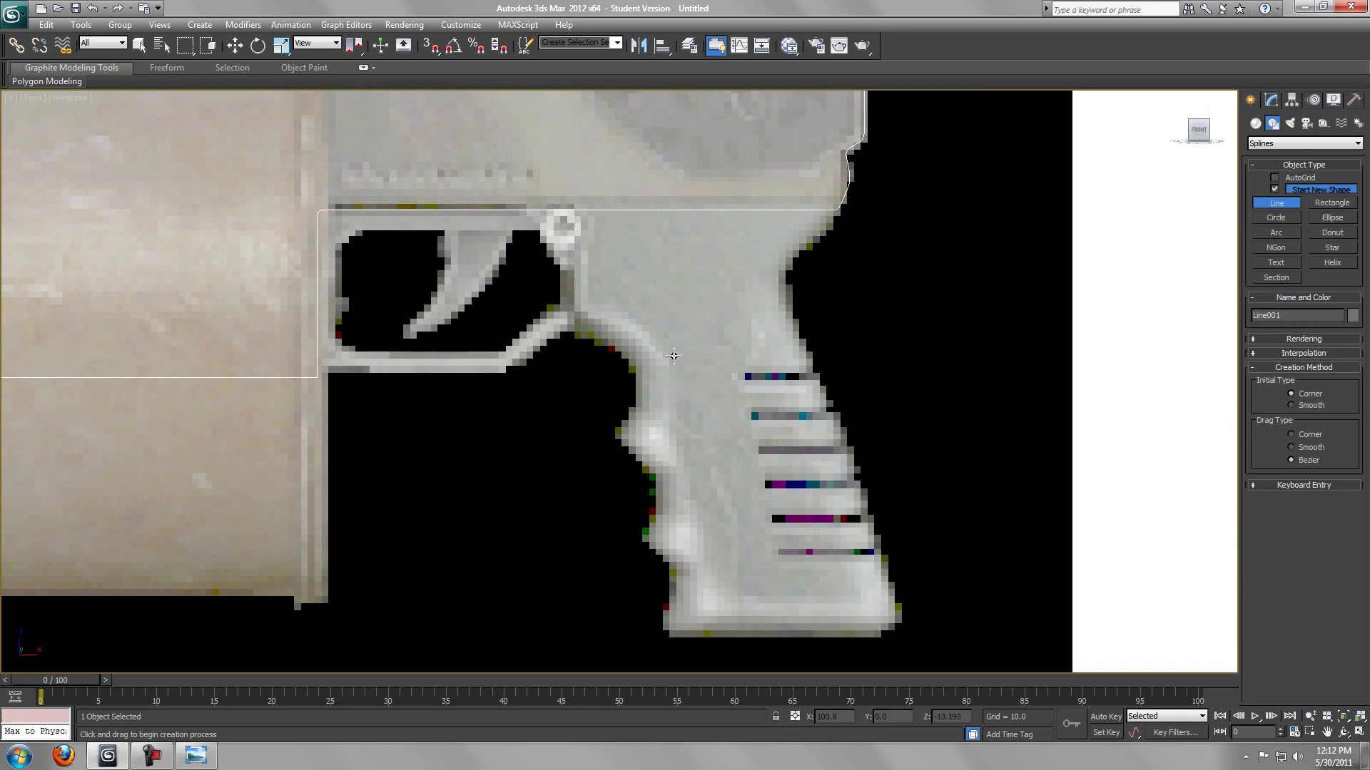
pyautogui.click(835, 206)
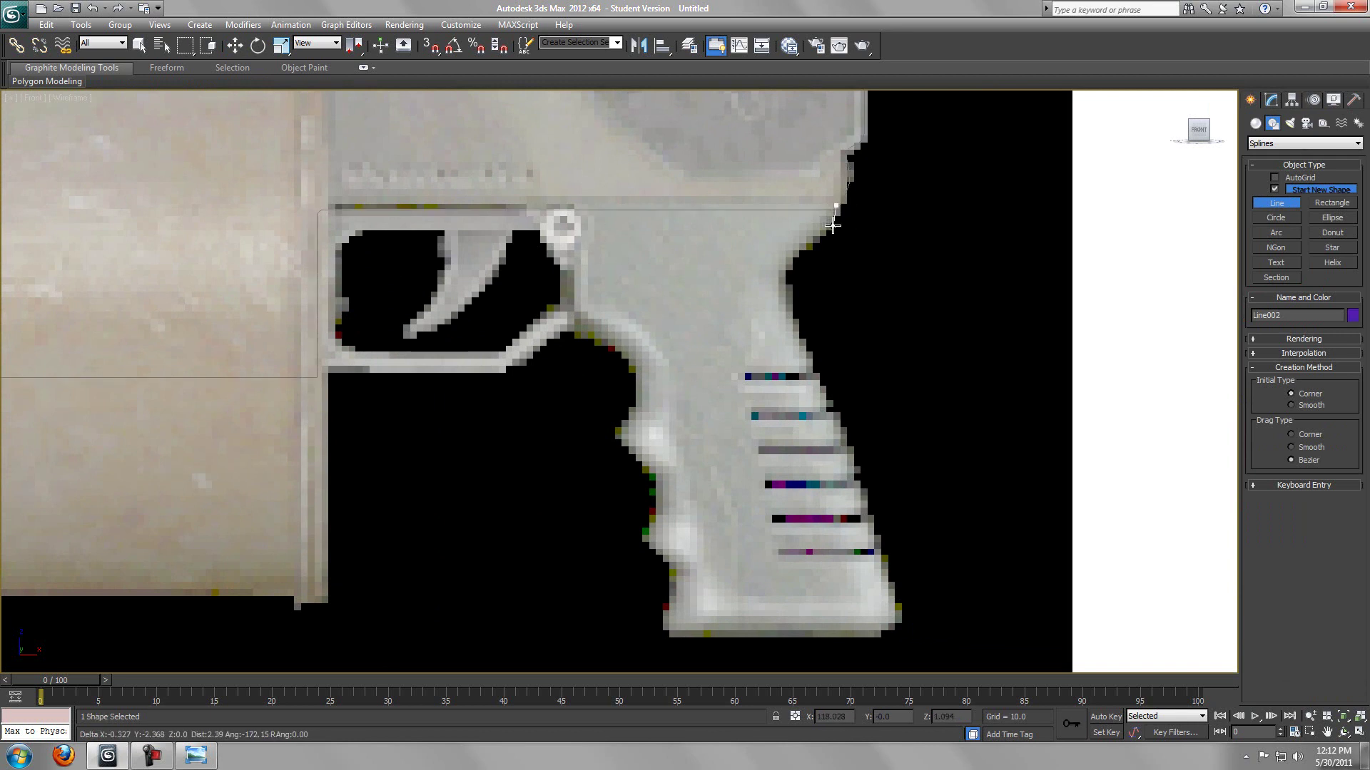
pyautogui.click(836, 222)
pyautogui.click(802, 252)
pyautogui.click(804, 350)
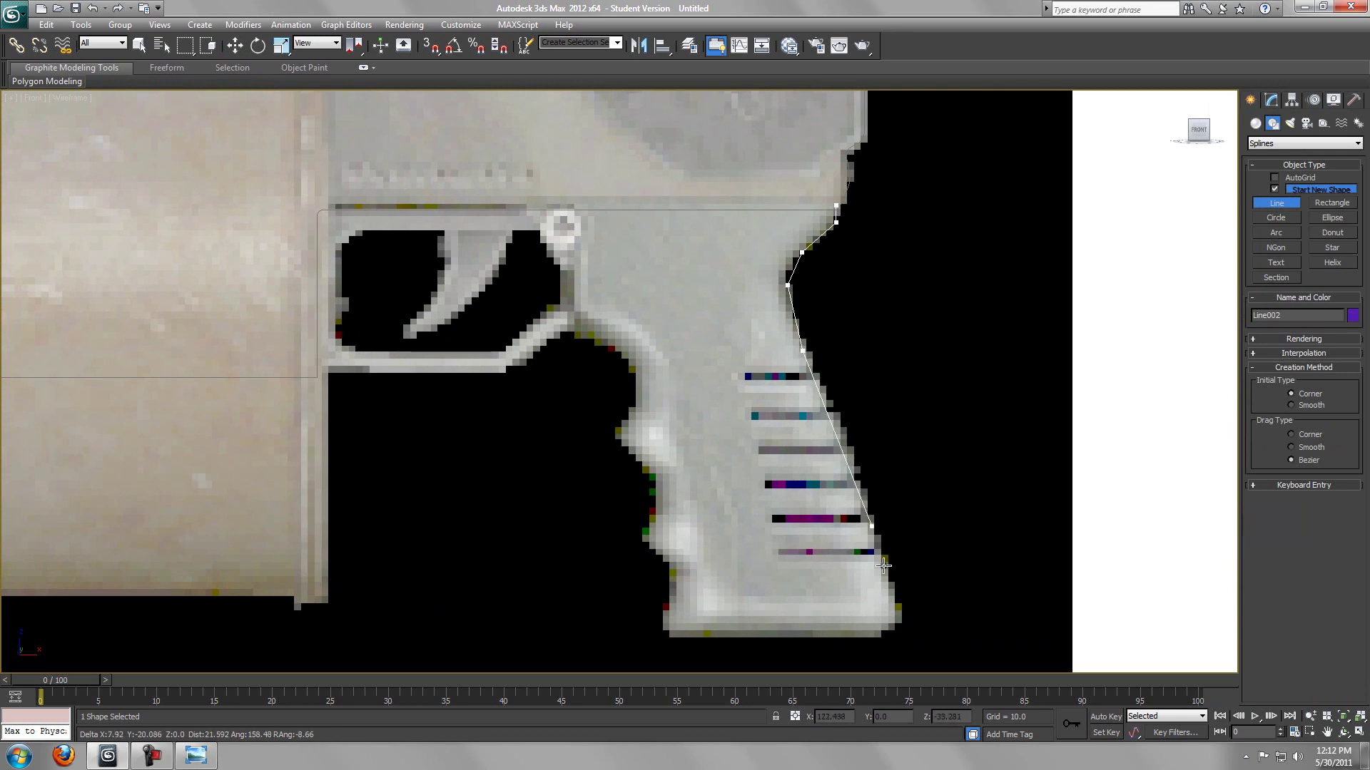
# Step: Continue the line down the grip's grooved rear edge and around its lower rear corner, replacing the misplaced straight segment
pyautogui.click(900, 606)
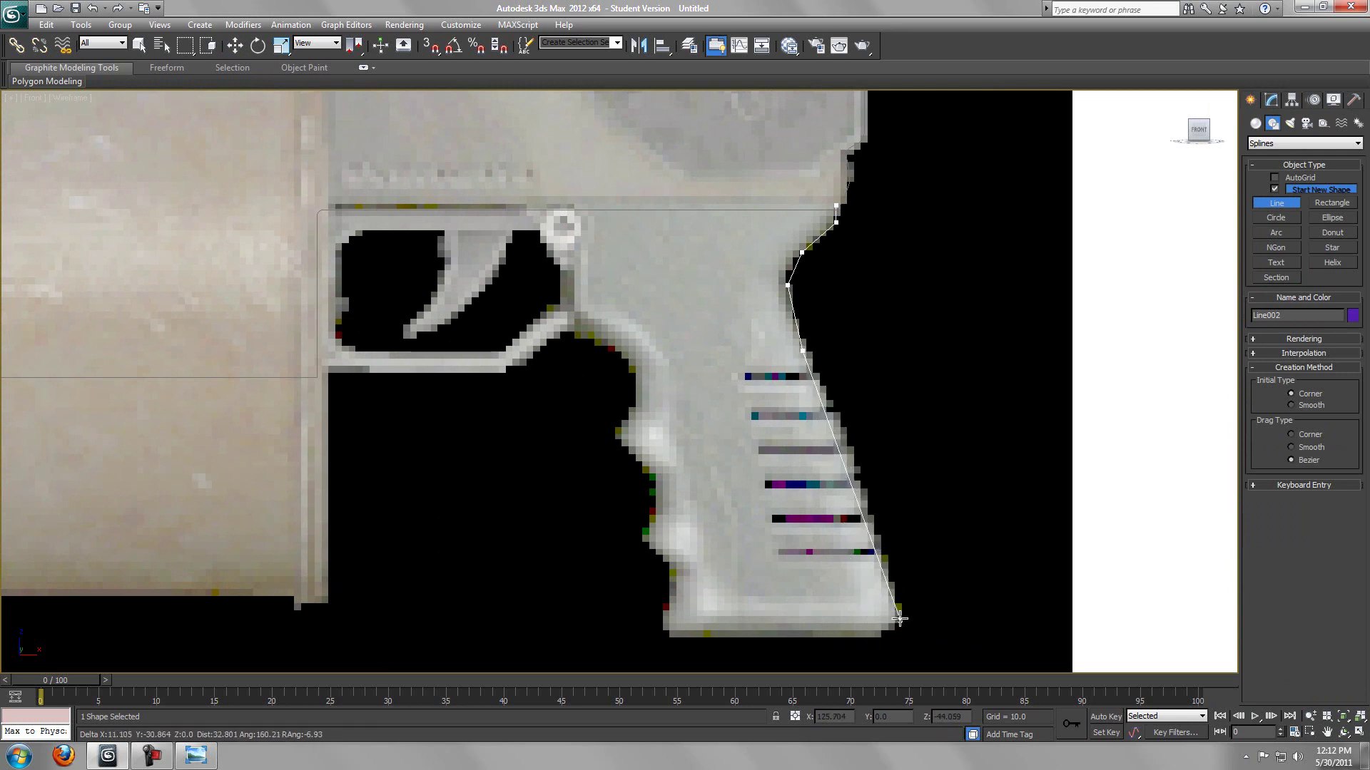
pyautogui.press('BackSpace')
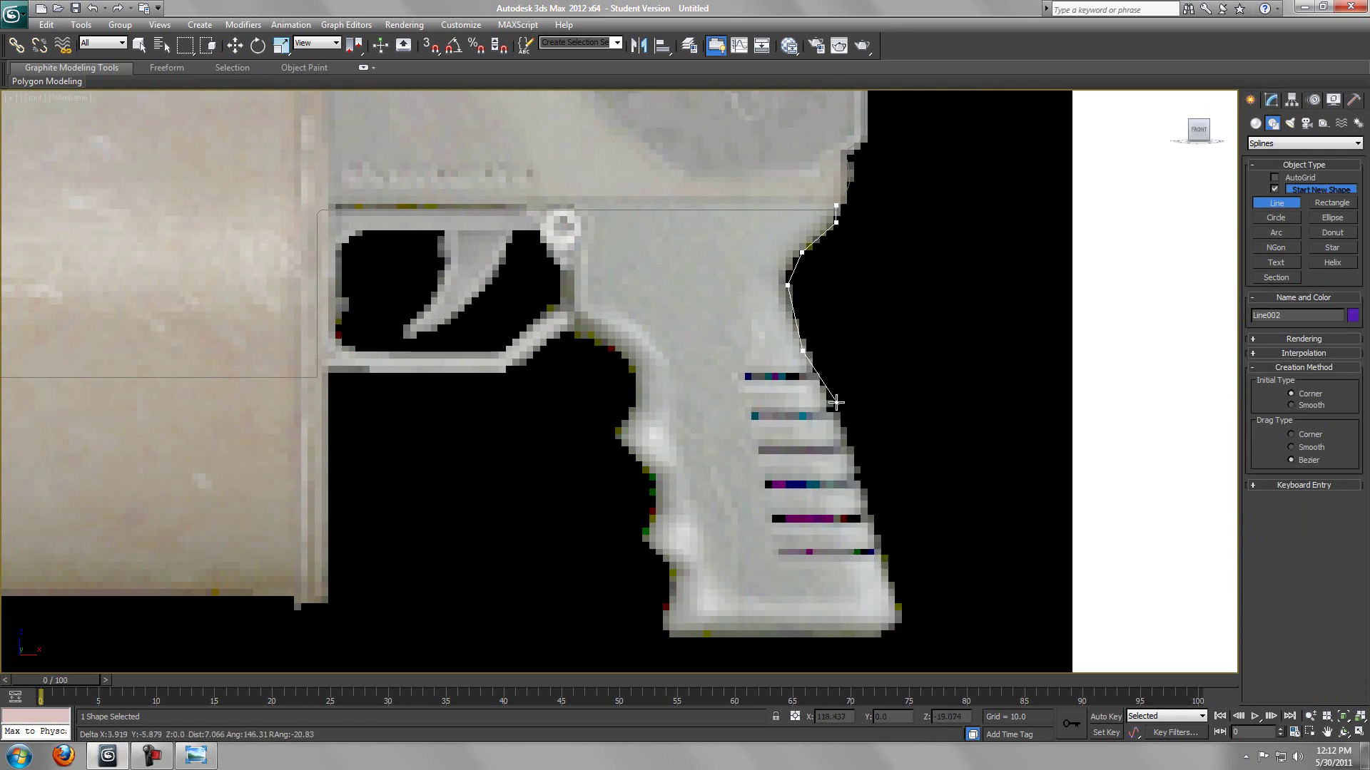
pyautogui.click(859, 467)
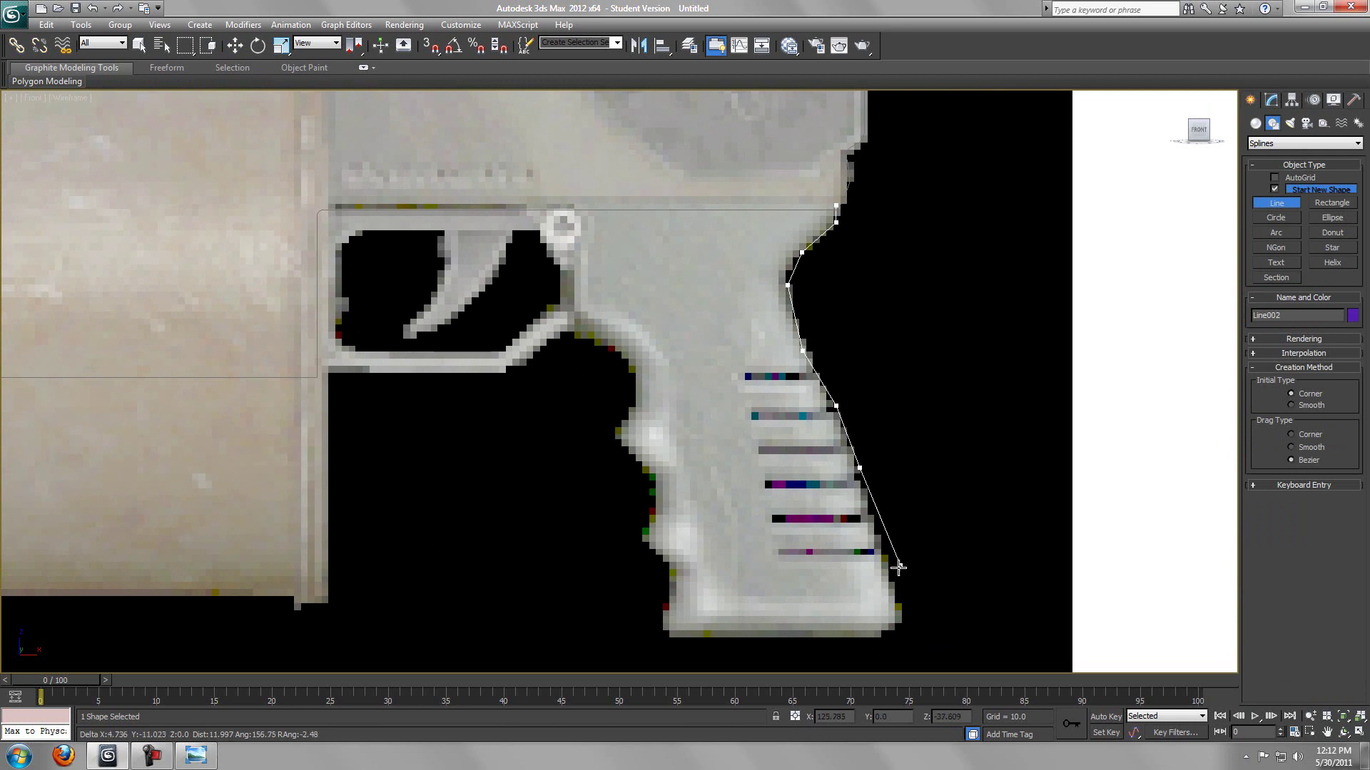
pyautogui.click(893, 585)
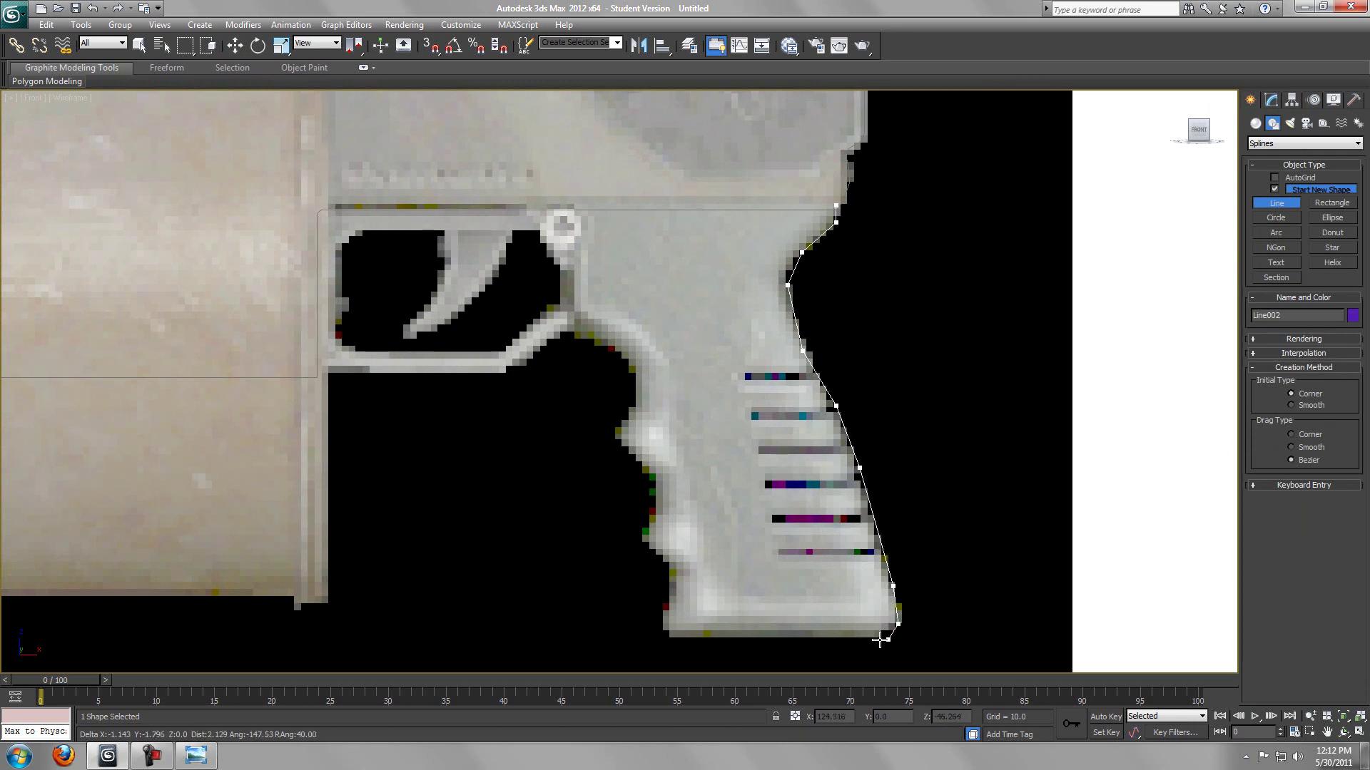
pyautogui.click(881, 633)
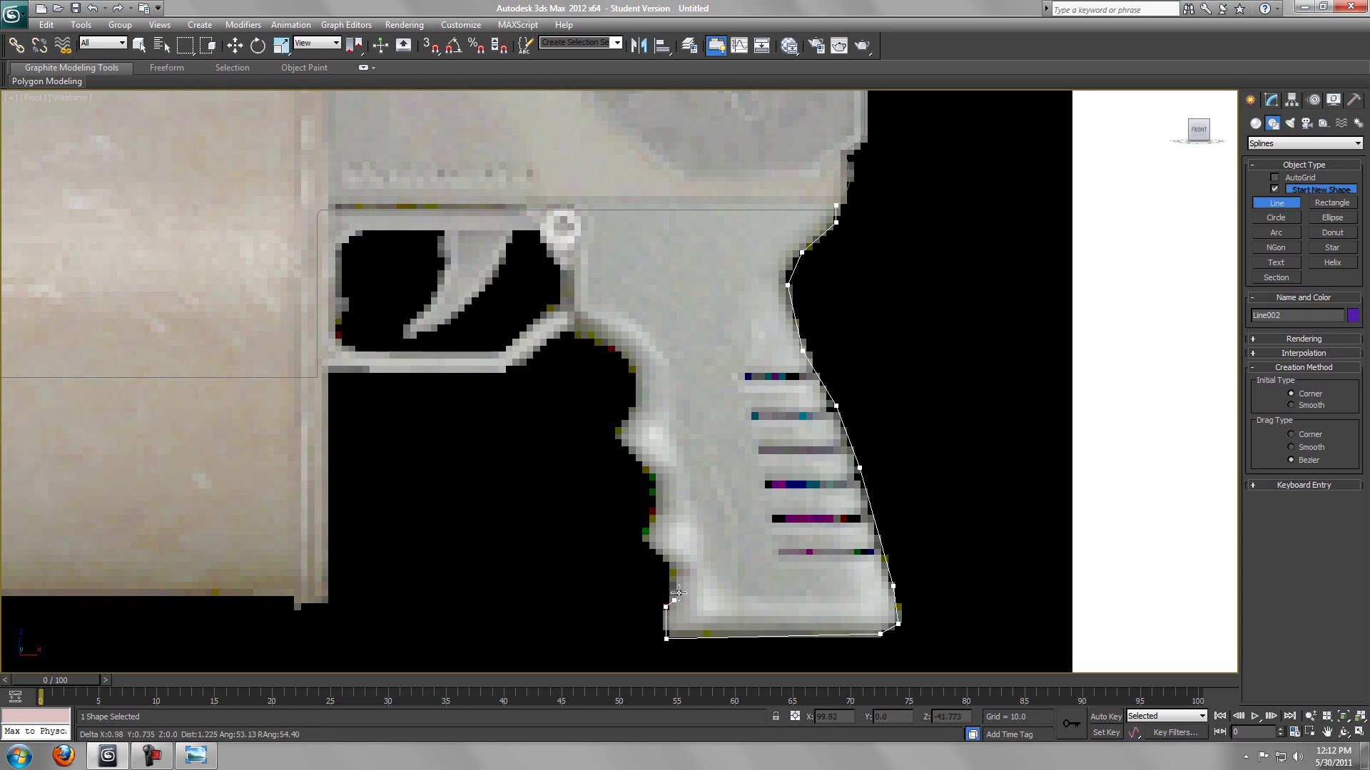
# Step: Trace the grip's front edge upward around both finger bumps to the curve below the trigger guard
pyautogui.click(678, 576)
pyautogui.click(652, 518)
pyautogui.click(663, 496)
pyautogui.click(646, 463)
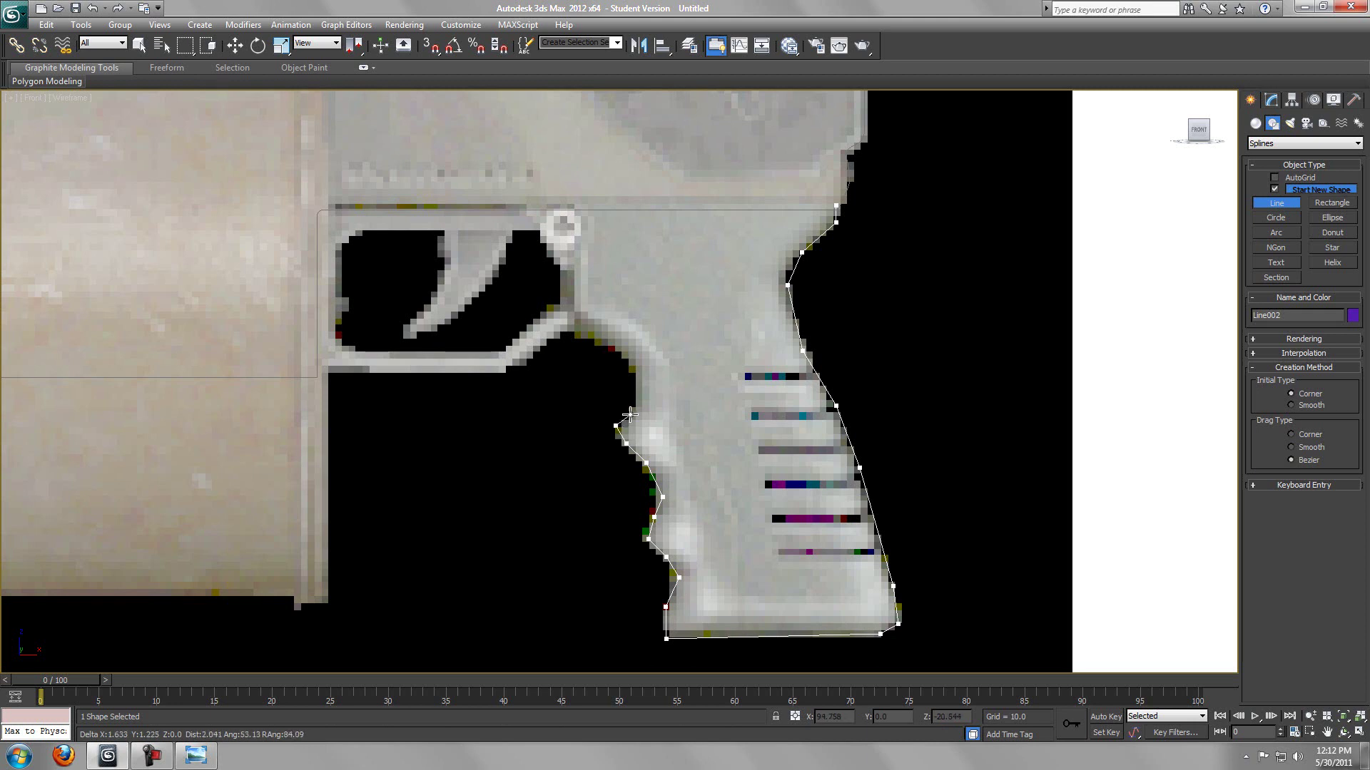
pyautogui.click(620, 341)
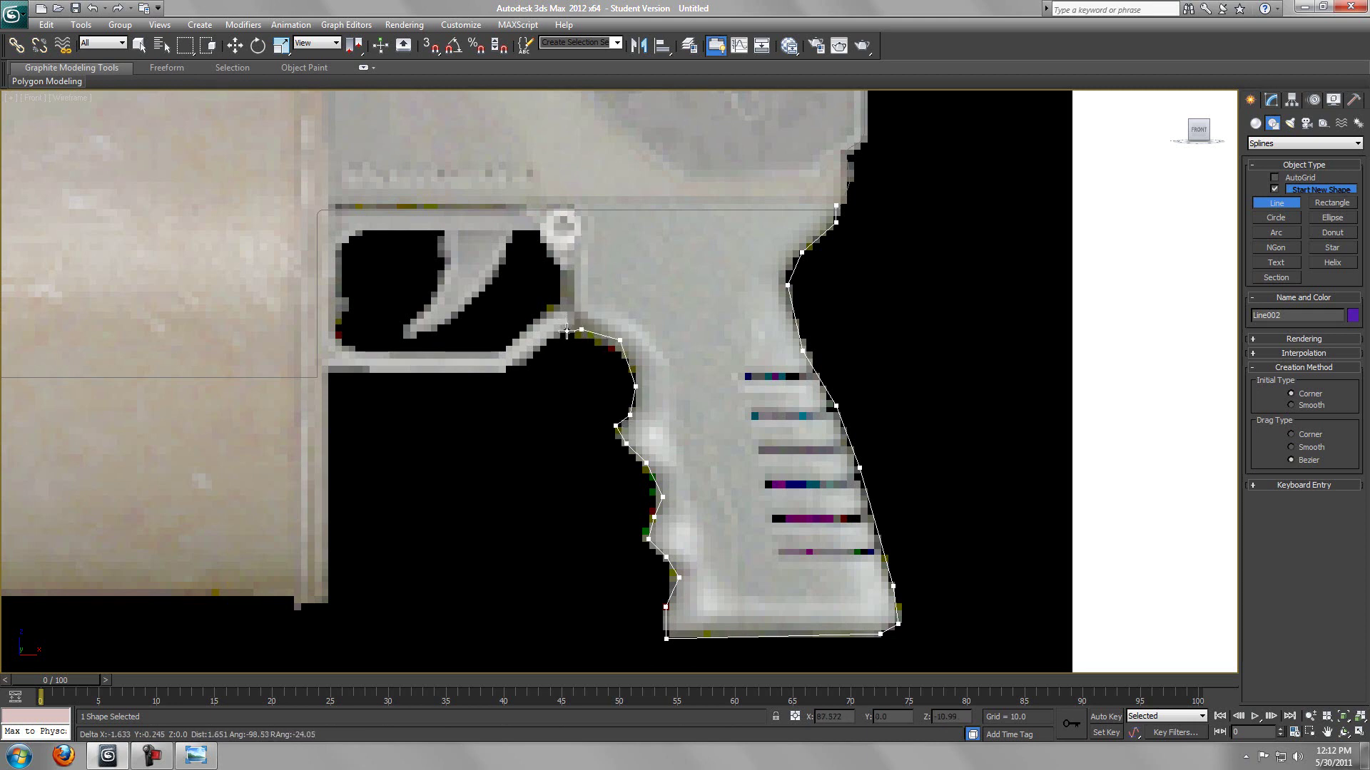
# Step: Run the line up behind the trigger guard and straight back just above the receiver's lower edge, closing the grip spline at its start point
pyautogui.click(566, 332)
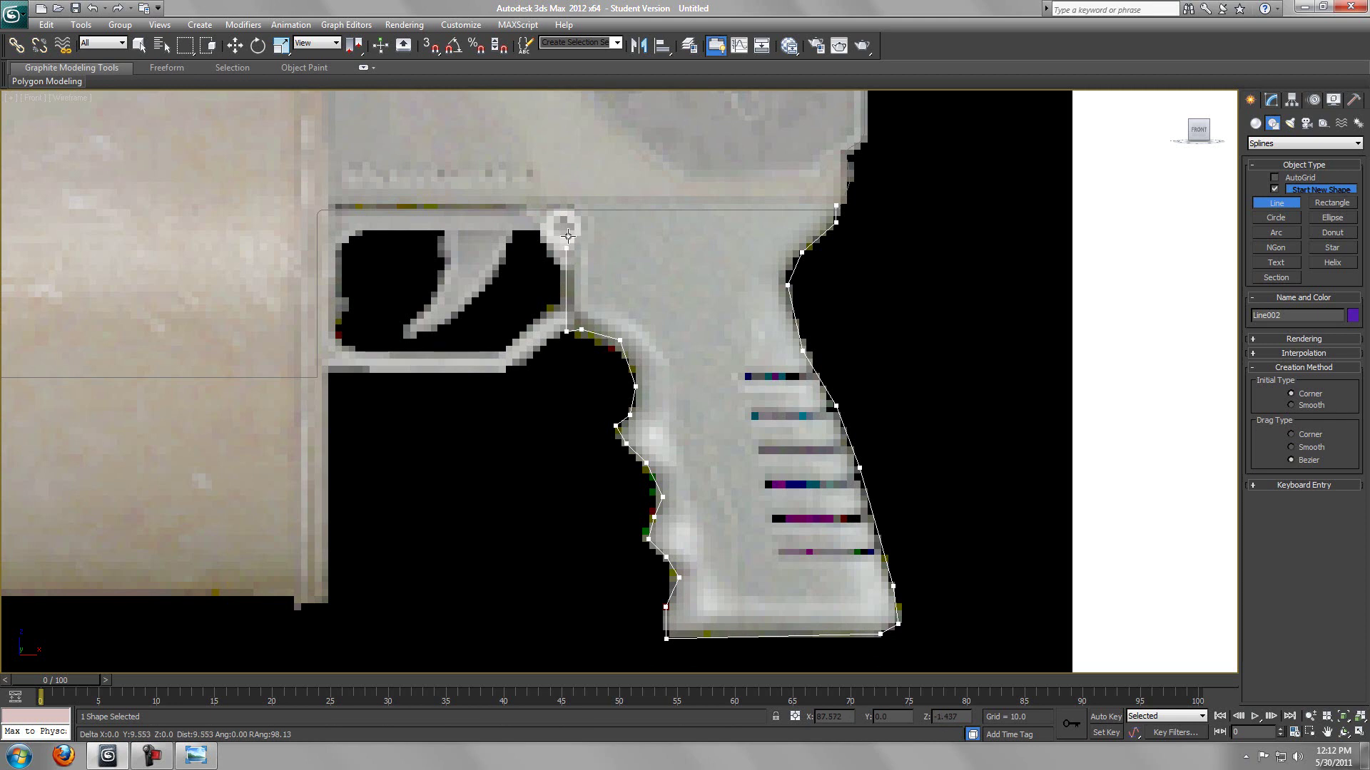
pyautogui.click(564, 198)
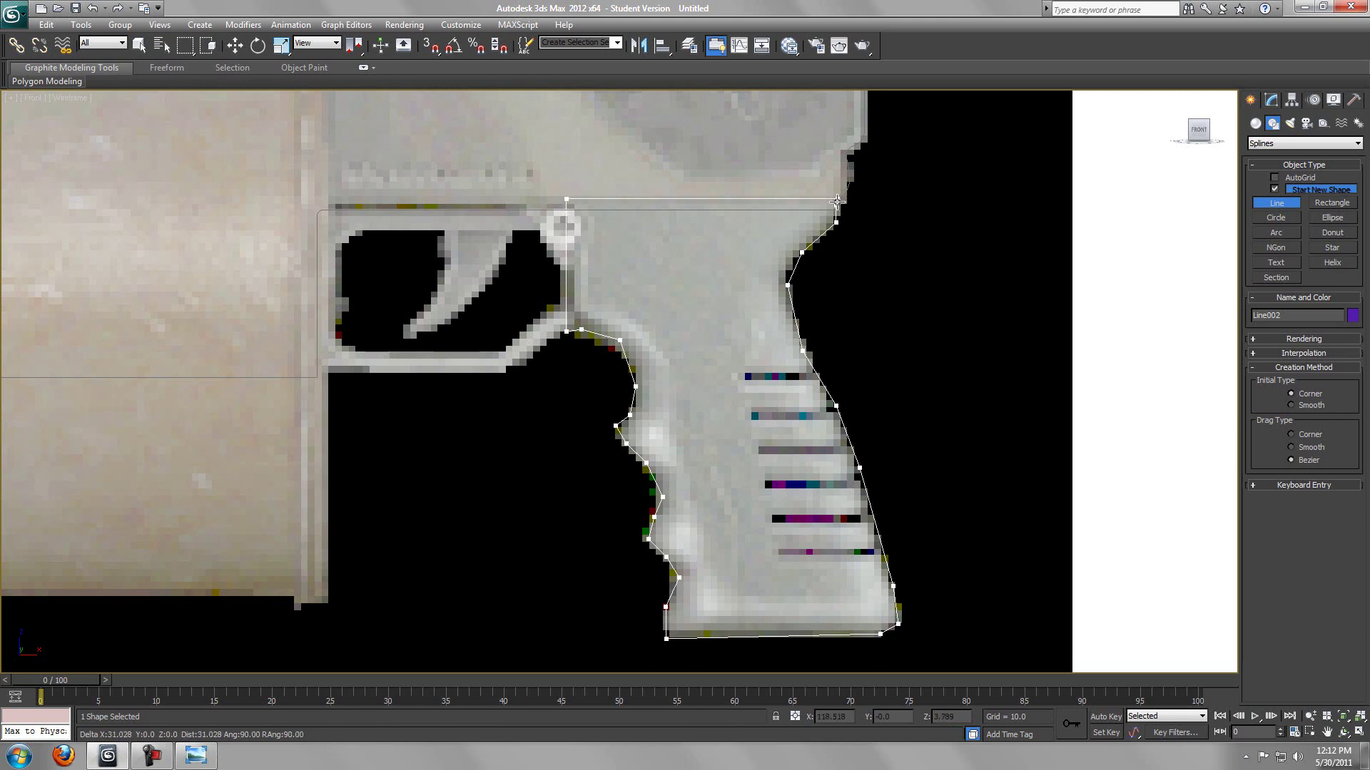
pyautogui.click(835, 202)
pyautogui.click(678, 419)
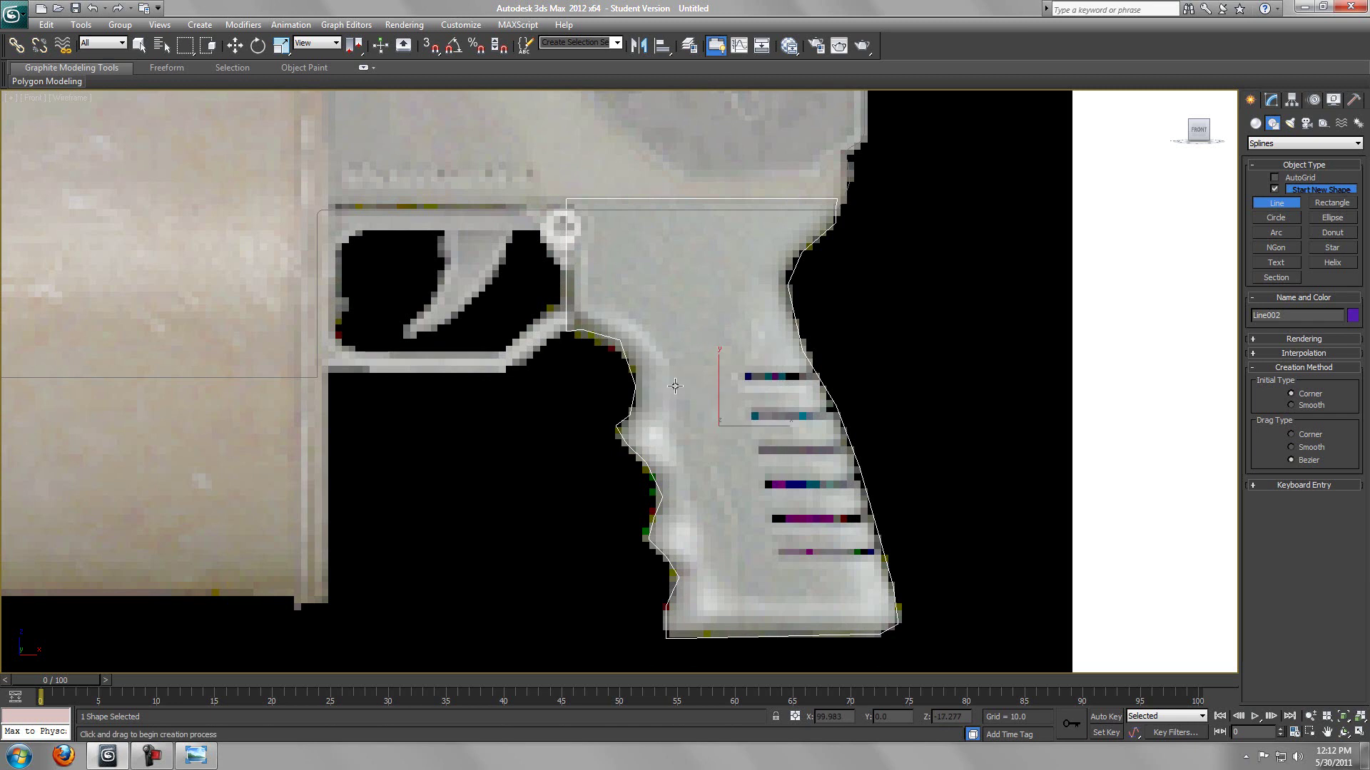
# Step: Bring the trigger guard and trigger area into close view in the Front view for tracing
pyautogui.moveTo(675, 384); pyautogui.dragTo(825, 449, button='middle')
pyautogui.scroll(2, 824, 449)
pyautogui.scroll(1, 825, 448)
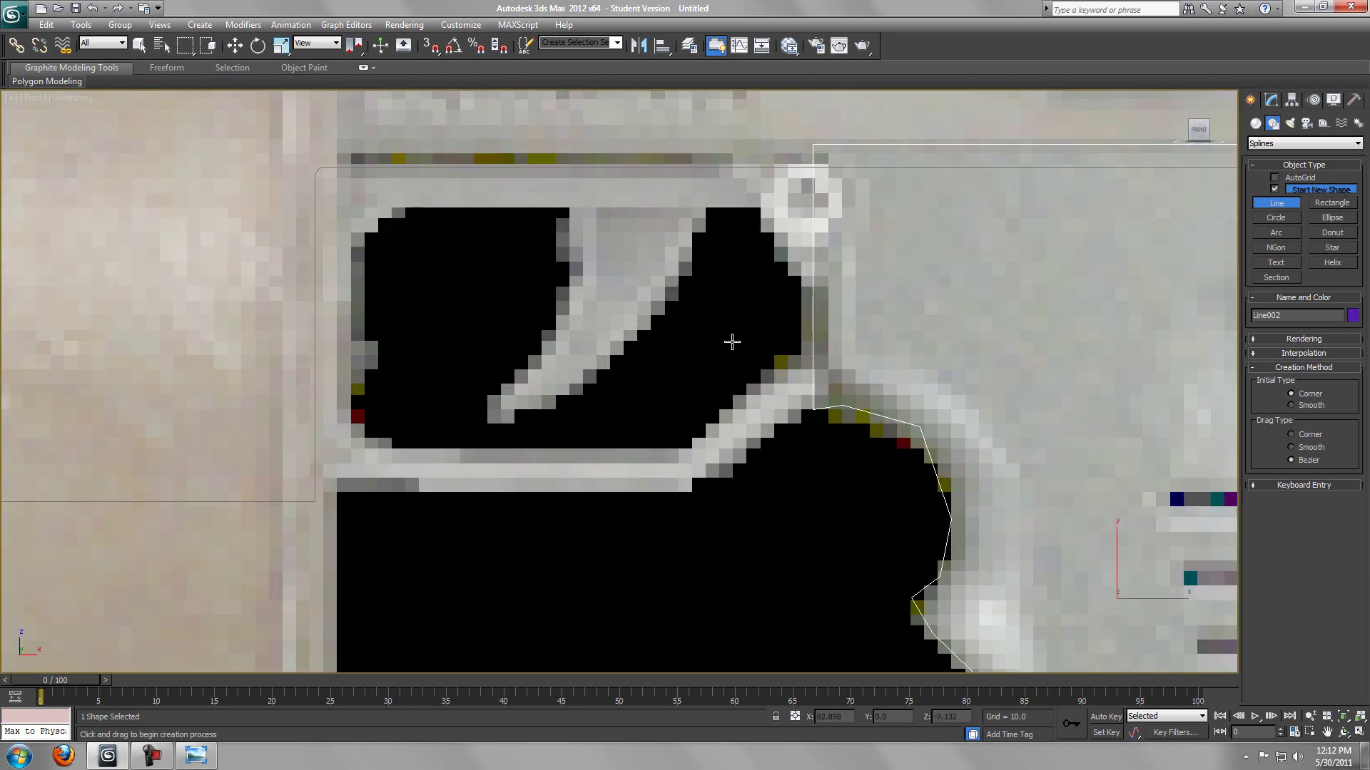
pyautogui.moveTo(728, 344); pyautogui.dragTo(686, 330, button='middle')
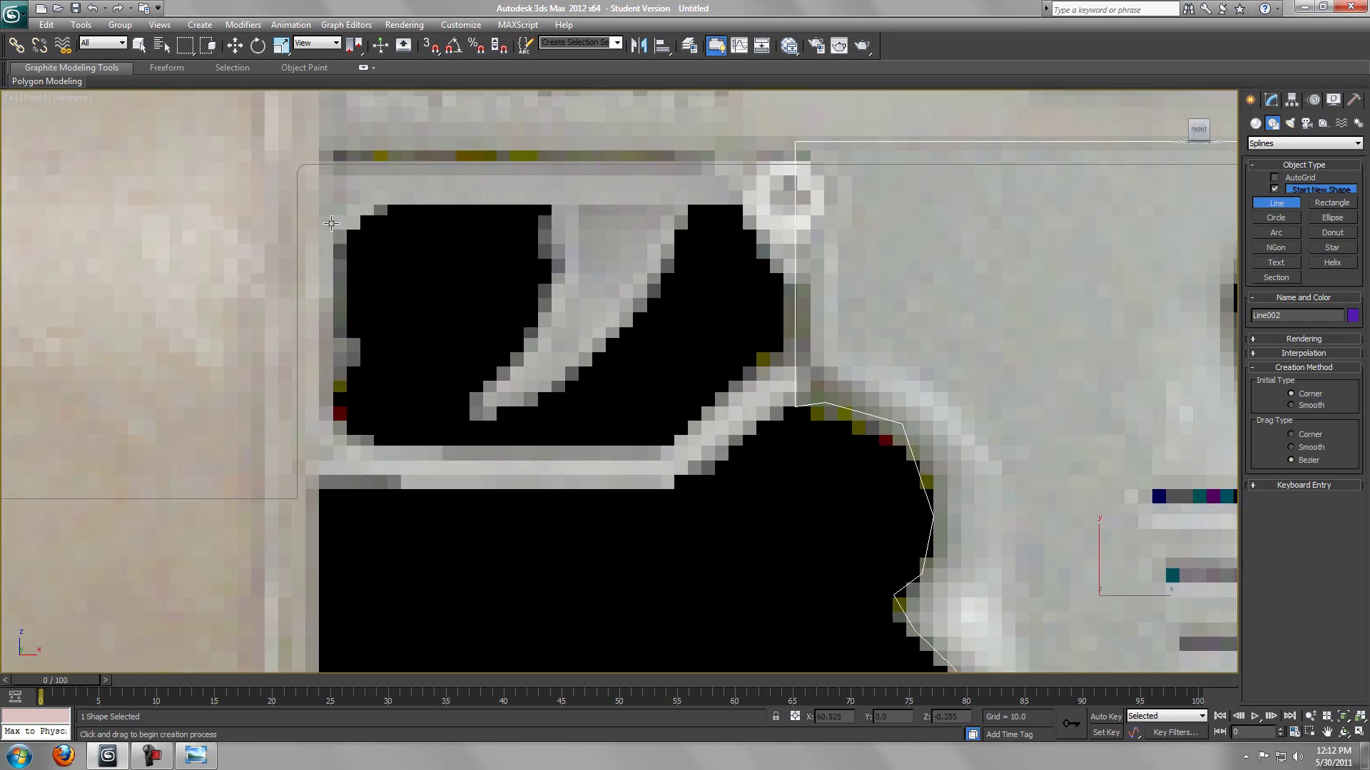